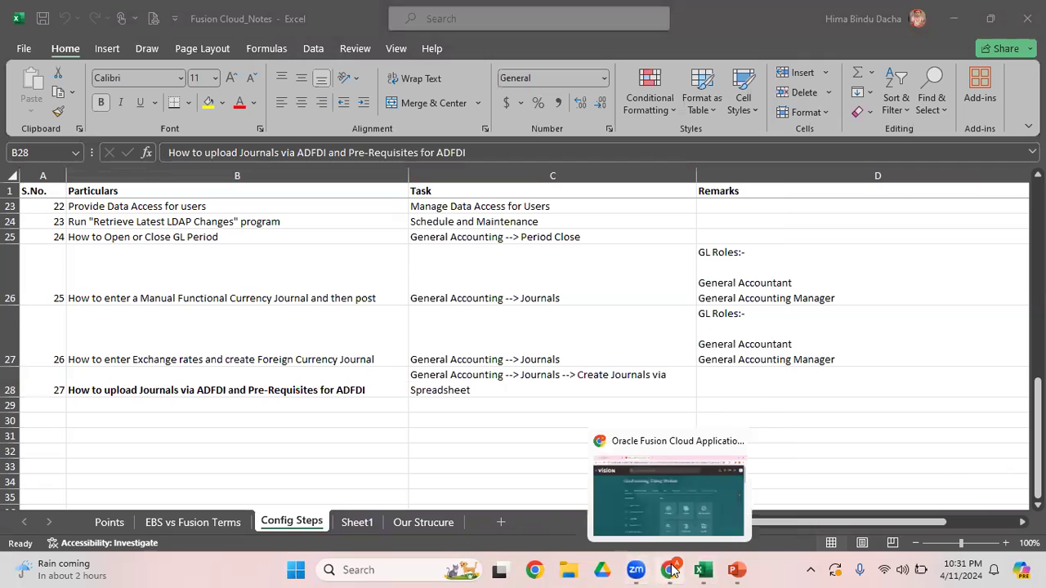
Step: Switch to Oracle Fusion Cloud in the browser and download the ADF Desktop Integrator installer from the Tools group
{"action": "left_click", "coordinate": [722, 497]}
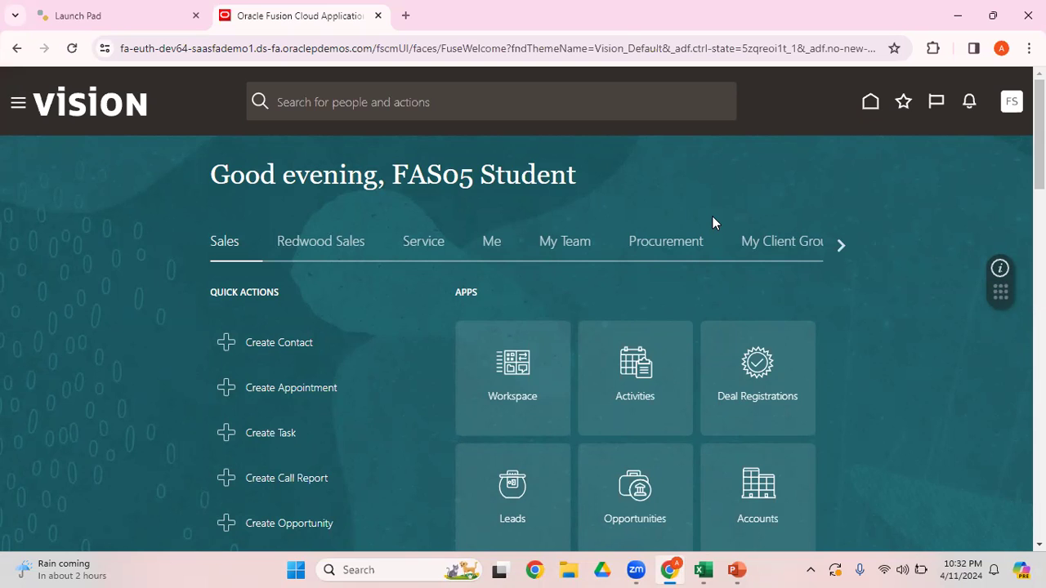
{"action": "left_click", "coordinate": [16, 106]}
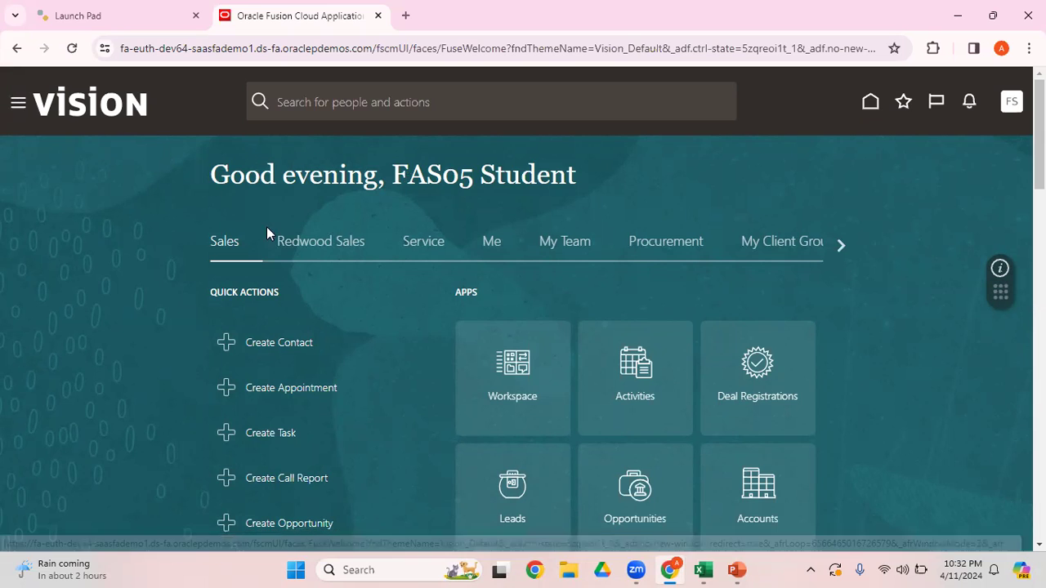
{"action": "left_click_drag", "start_coordinate": [591, 216], "coordinate": [622, 466]}
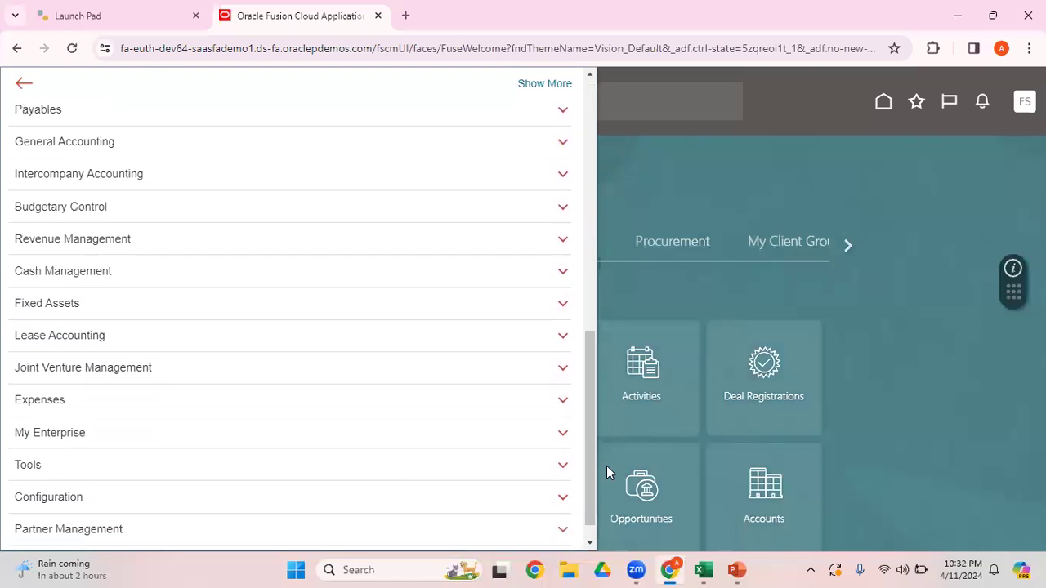
{"action": "left_click", "coordinate": [565, 463]}
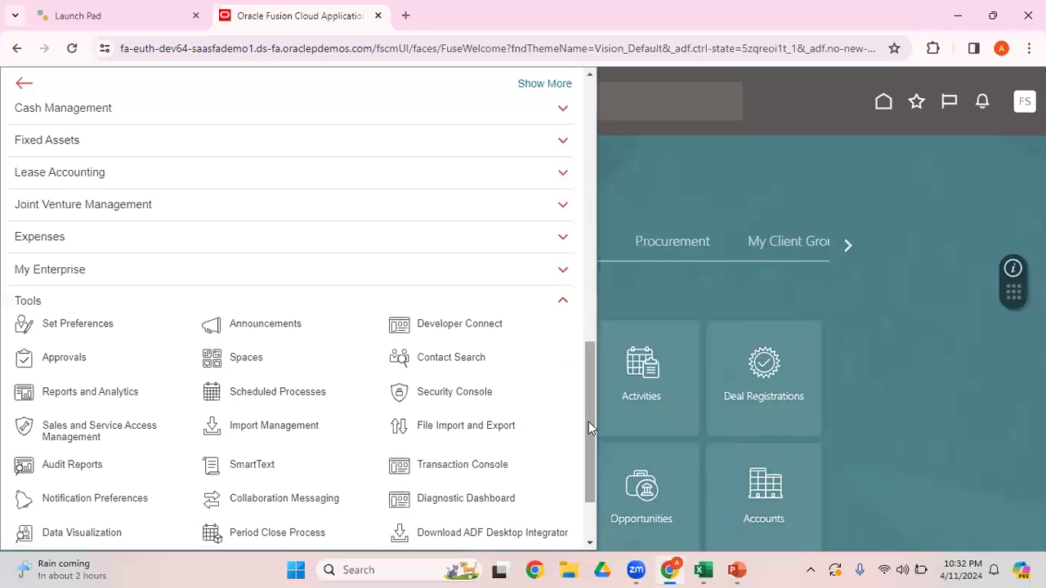
{"action": "left_click_drag", "start_coordinate": [589, 422], "coordinate": [597, 461]}
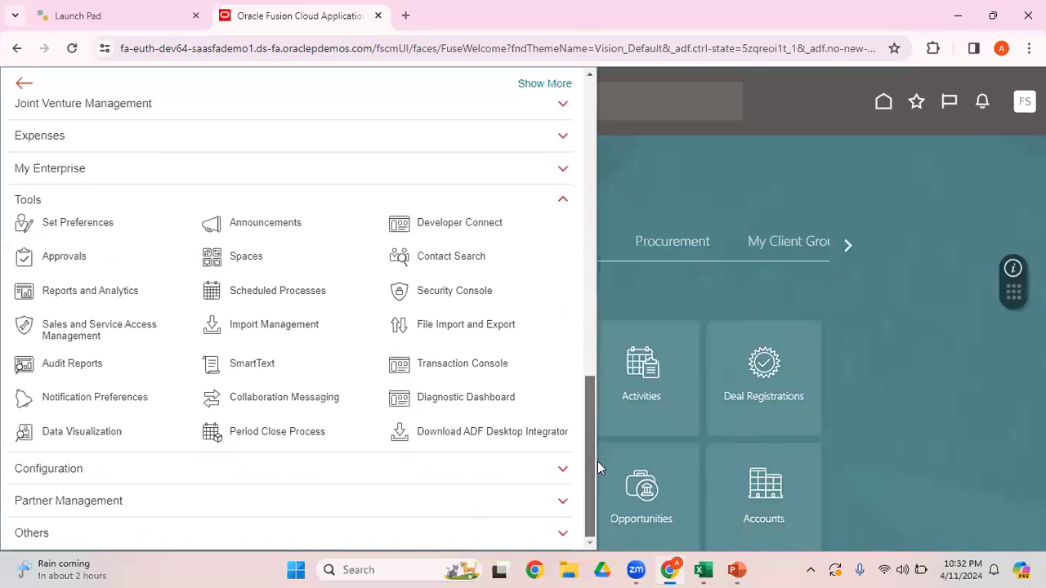
{"action": "left_click", "coordinate": [513, 444]}
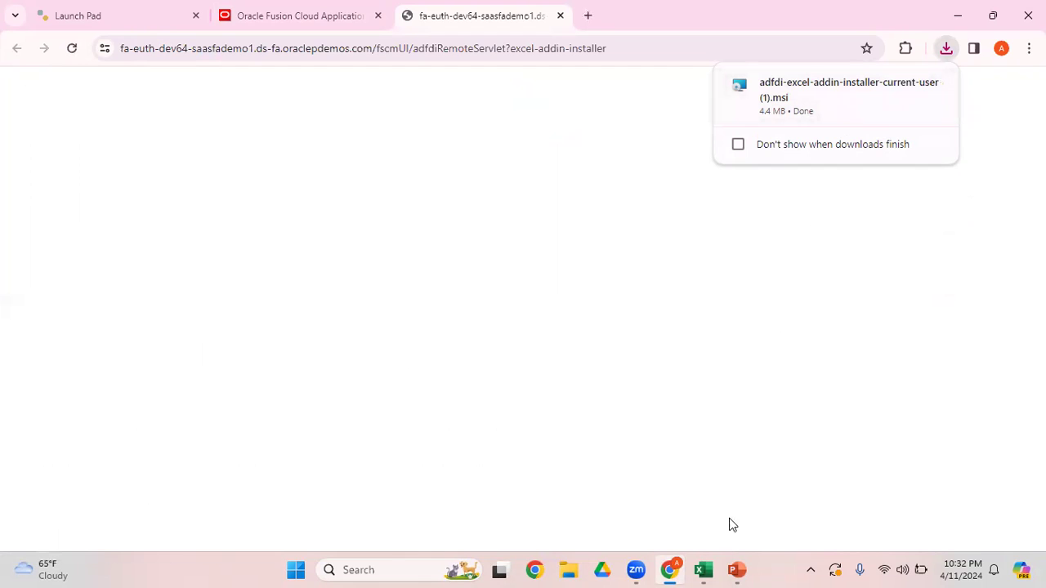
Step: Switch to the PowerPoint training deck and review the ADFDI prerequisites and the add-in installation prompt in slide show mode
{"action": "mouse_move", "coordinate": [712, 566]}
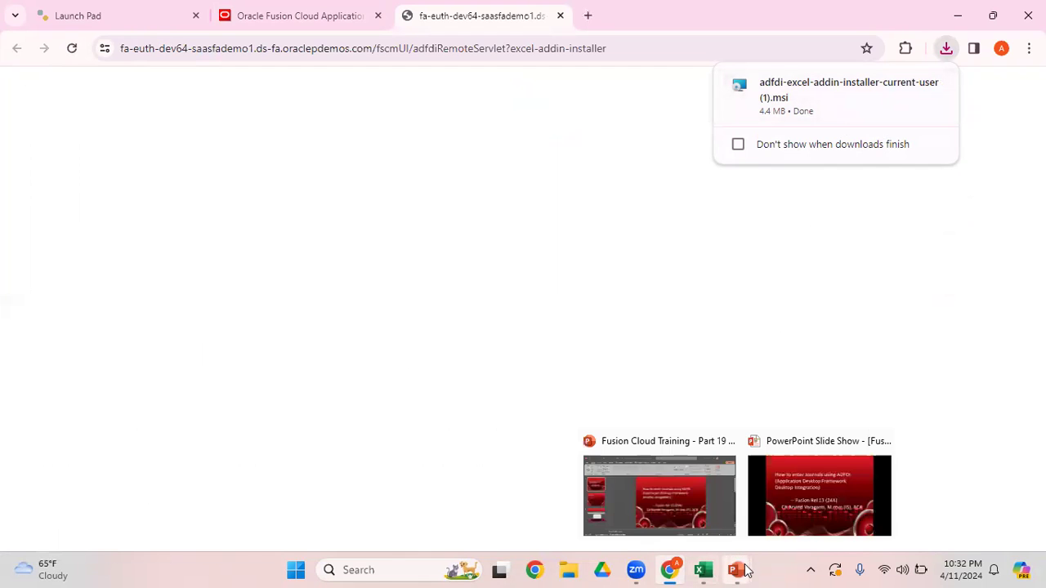
{"action": "left_click", "coordinate": [658, 525]}
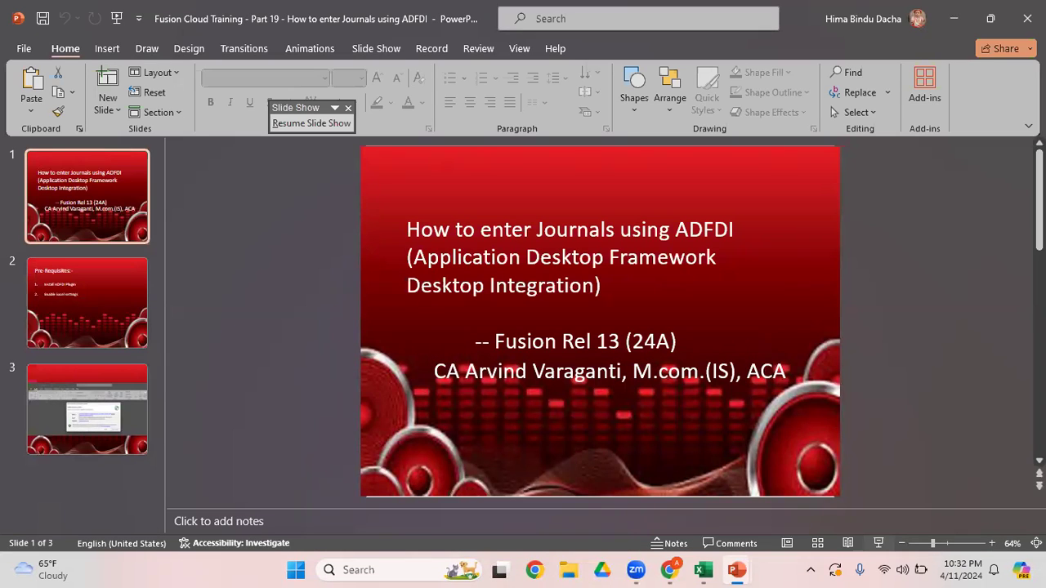
{"action": "left_click", "coordinate": [82, 417]}
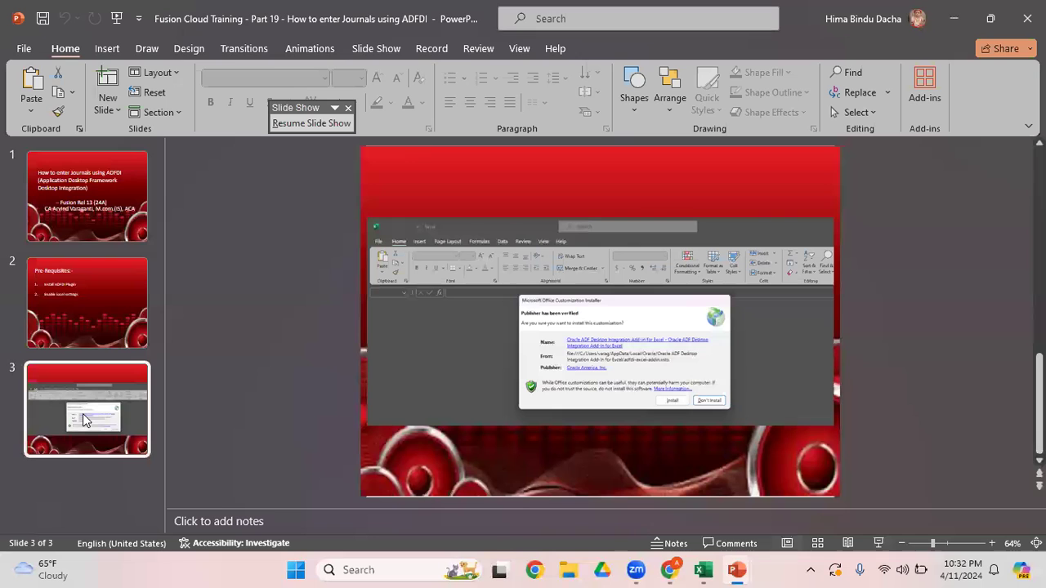
{"action": "left_click", "coordinate": [878, 544]}
{"action": "left_click", "coordinate": [799, 420]}
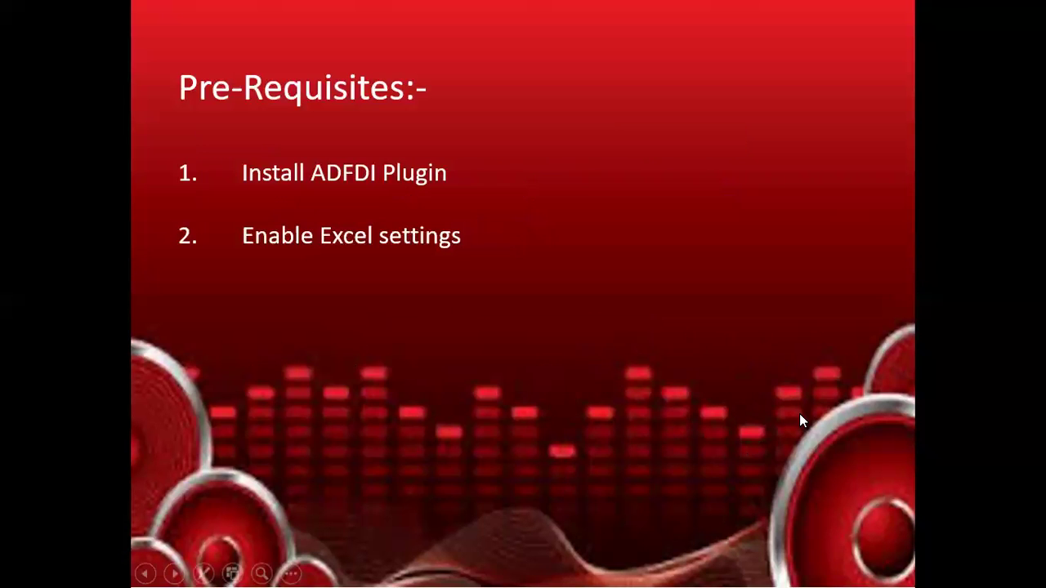
{"action": "left_click", "coordinate": [799, 421]}
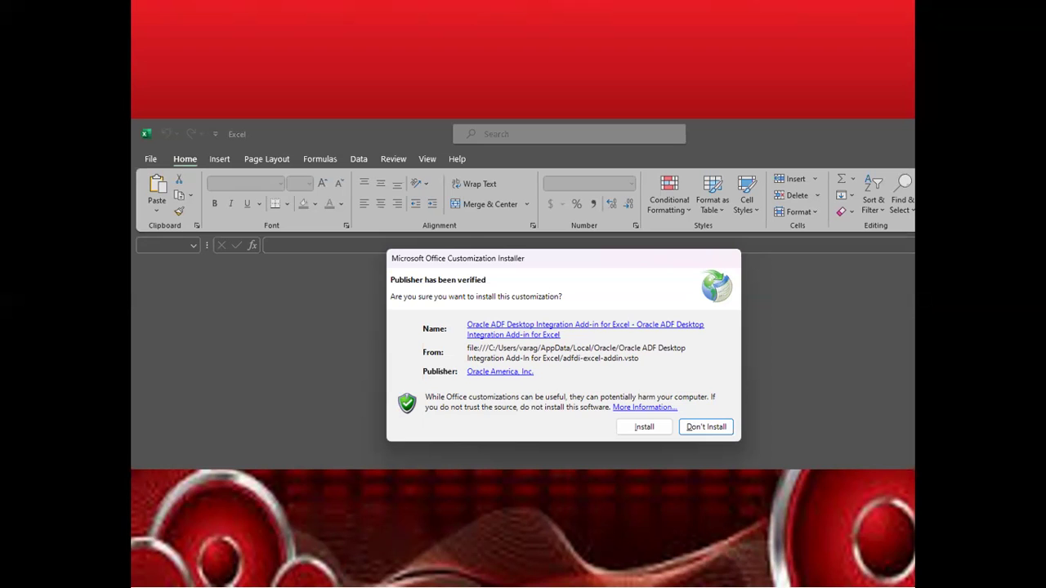
{"action": "key", "text": "Escape"}
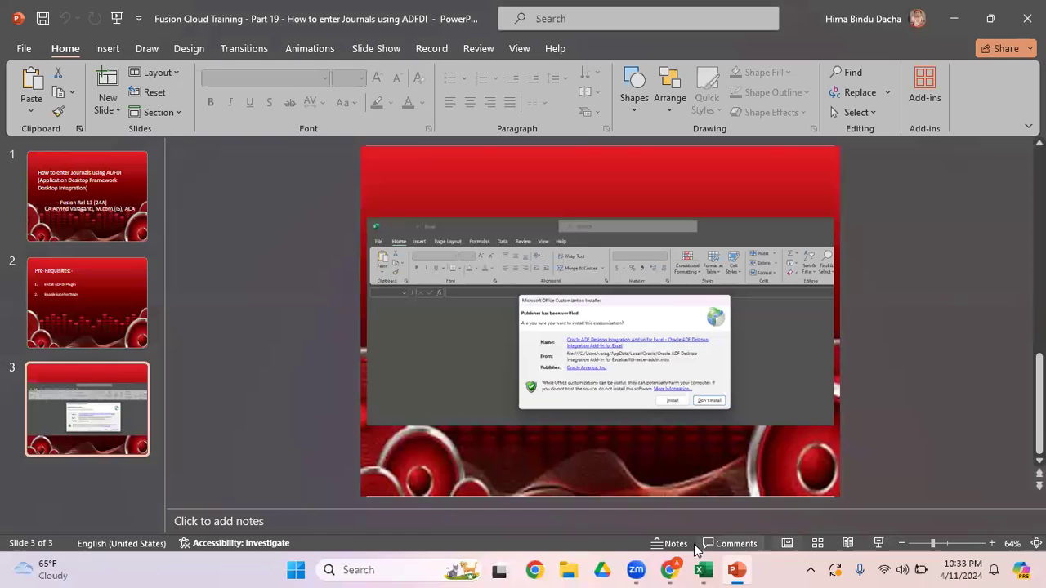
Step: Switch back to Oracle Fusion Cloud in the browser and open the Journals work area under General Accounting
{"action": "mouse_move", "coordinate": [670, 570]}
{"action": "left_click", "coordinate": [695, 501]}
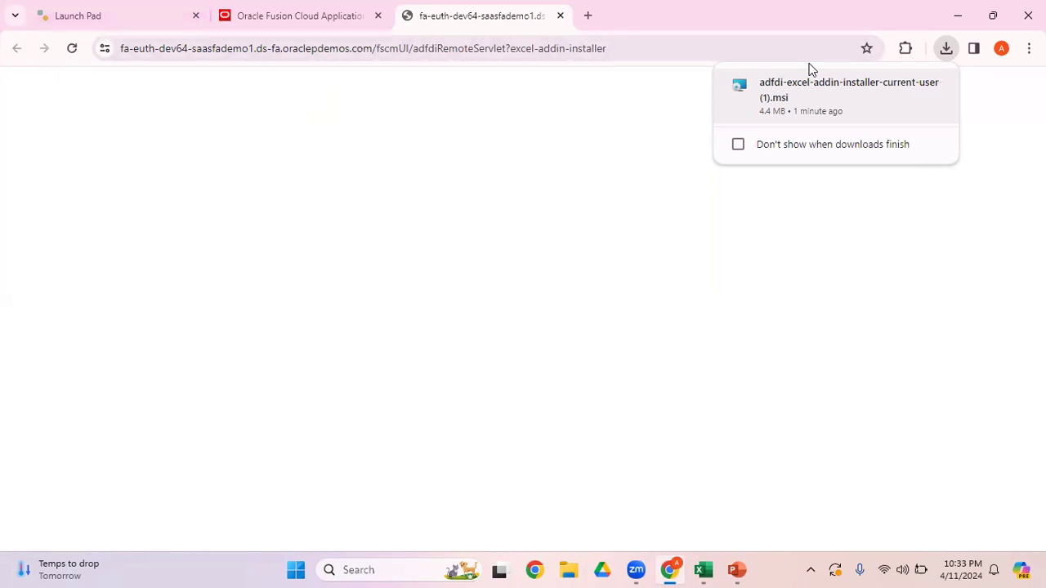
{"action": "left_click", "coordinate": [345, 16]}
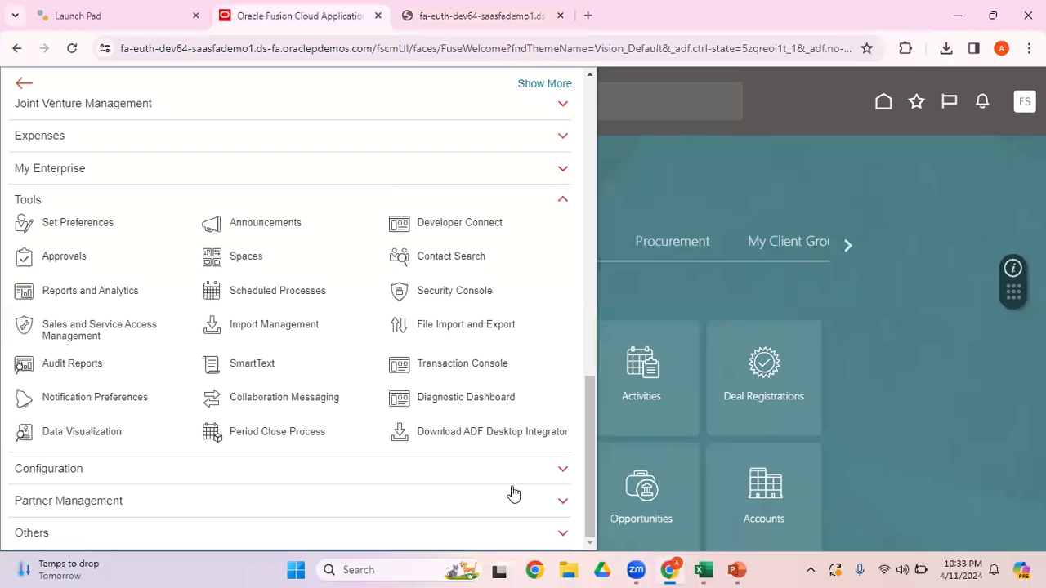
{"action": "left_click", "coordinate": [890, 342]}
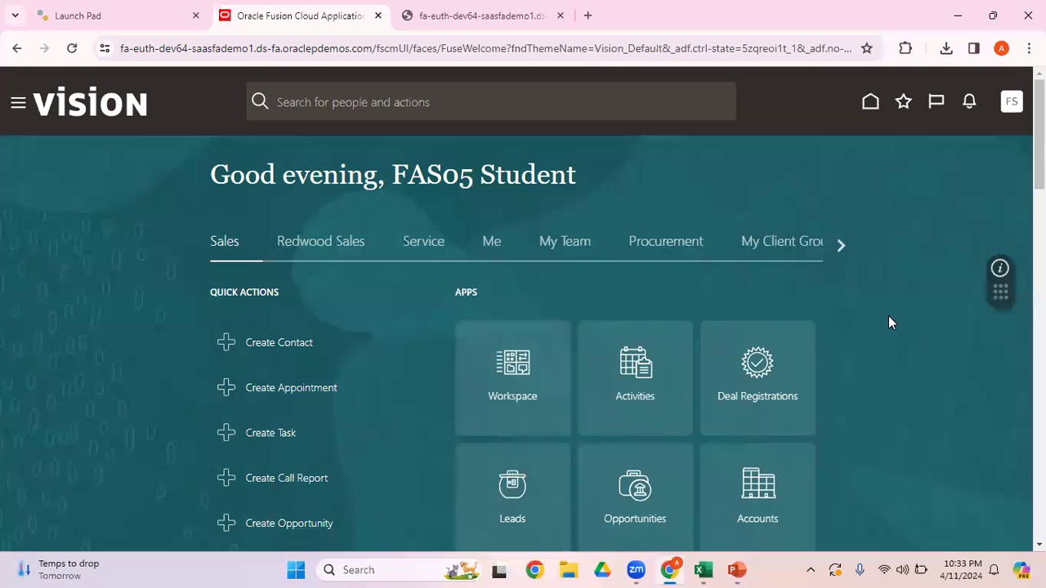
{"action": "left_click", "coordinate": [842, 246]}
{"action": "left_click", "coordinate": [842, 246]}
{"action": "left_click", "coordinate": [841, 246]}
{"action": "left_click", "coordinate": [842, 246]}
{"action": "left_click_drag", "start_coordinate": [517, 230], "coordinate": [519, 240]}
{"action": "left_click", "coordinate": [634, 375]}
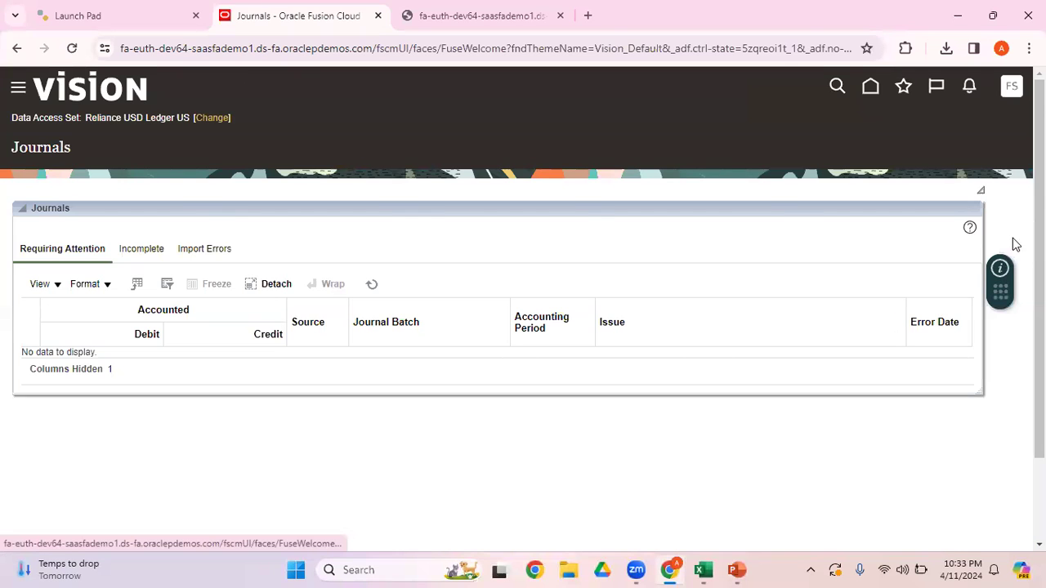
Step: Download the Create Journal in Spreadsheet template and open JournalEntry (1).xlsx in Excel with editing enabled
{"action": "left_click", "coordinate": [1016, 244]}
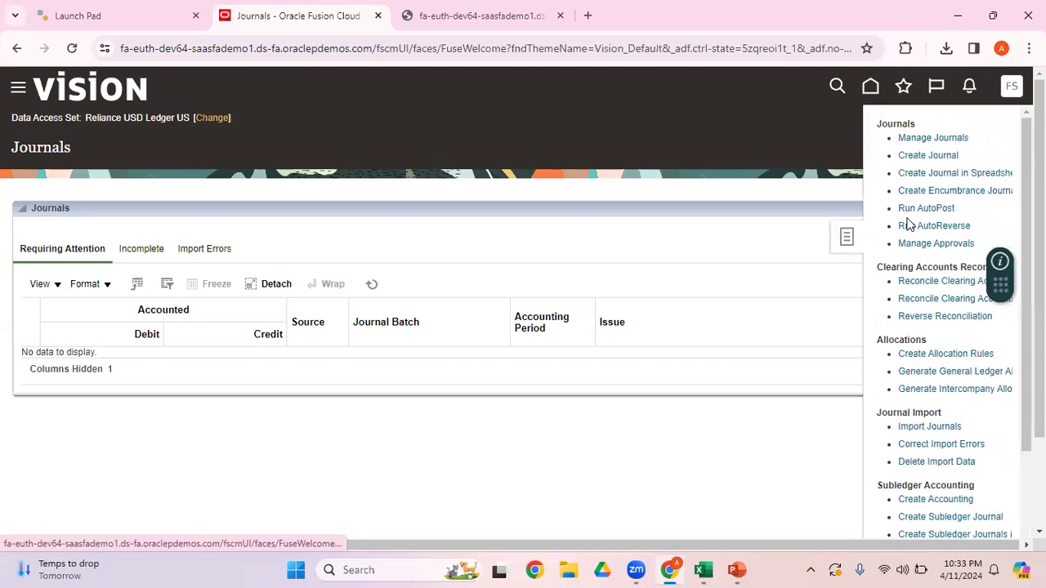
{"action": "left_click", "coordinate": [979, 177]}
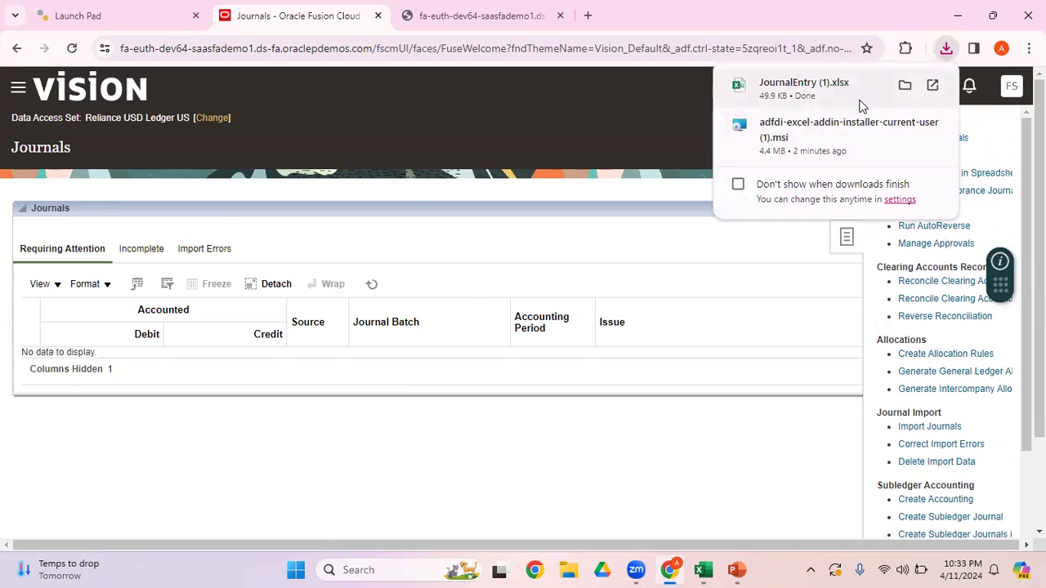
{"action": "key", "text": "alt+Tab"}
{"action": "left_click", "coordinate": [756, 323]}
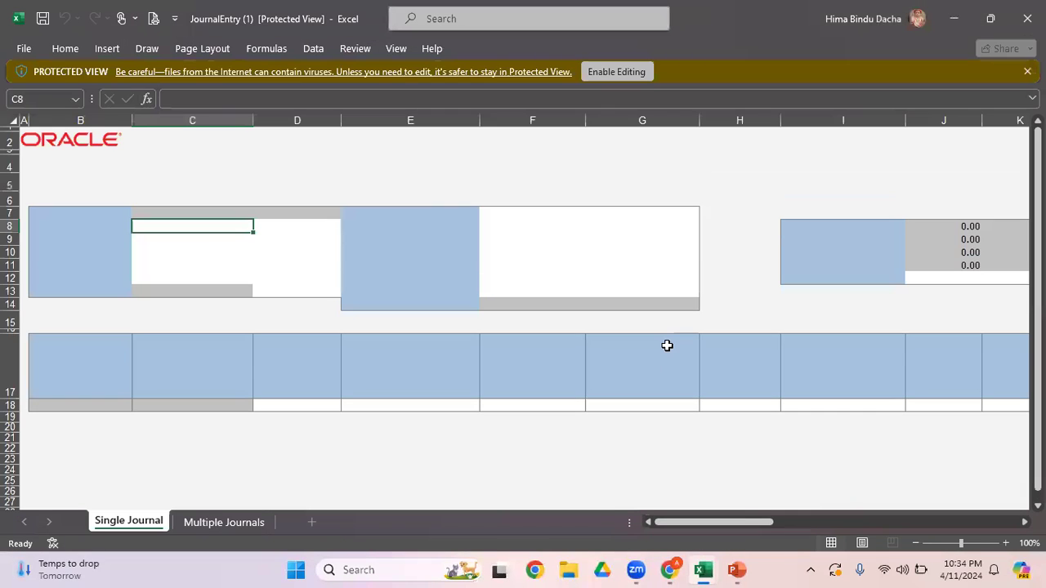
{"action": "left_click", "coordinate": [633, 76]}
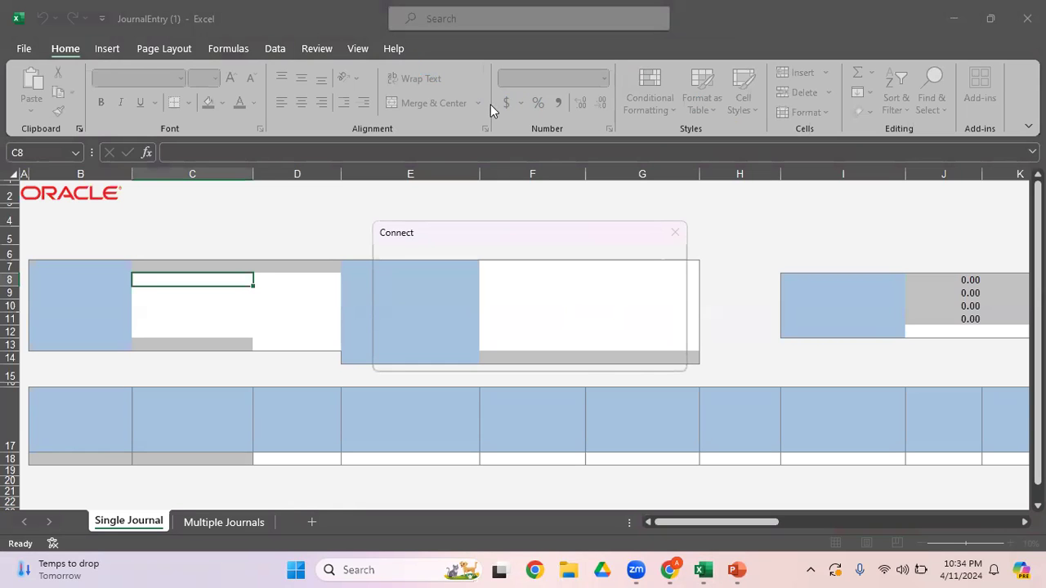
Step: Connect the journal workbook to Oracle Applications Cloud and sign in with the user ID and account password
{"action": "left_click", "coordinate": [584, 357]}
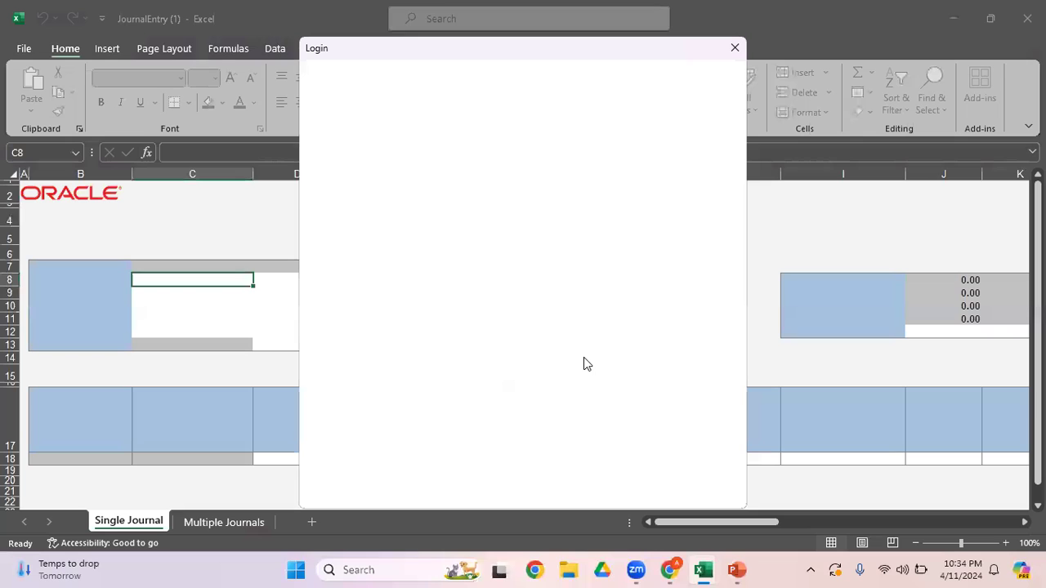
{"action": "type", "text": "fas"}
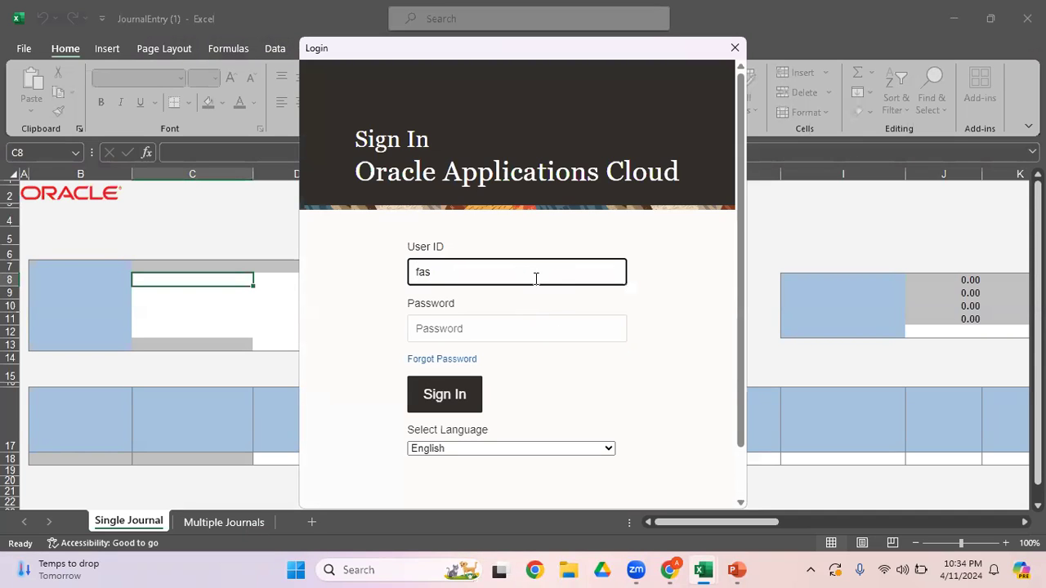
{"action": "type", "text": "05.student"}
{"action": "left_click", "coordinate": [443, 327]}
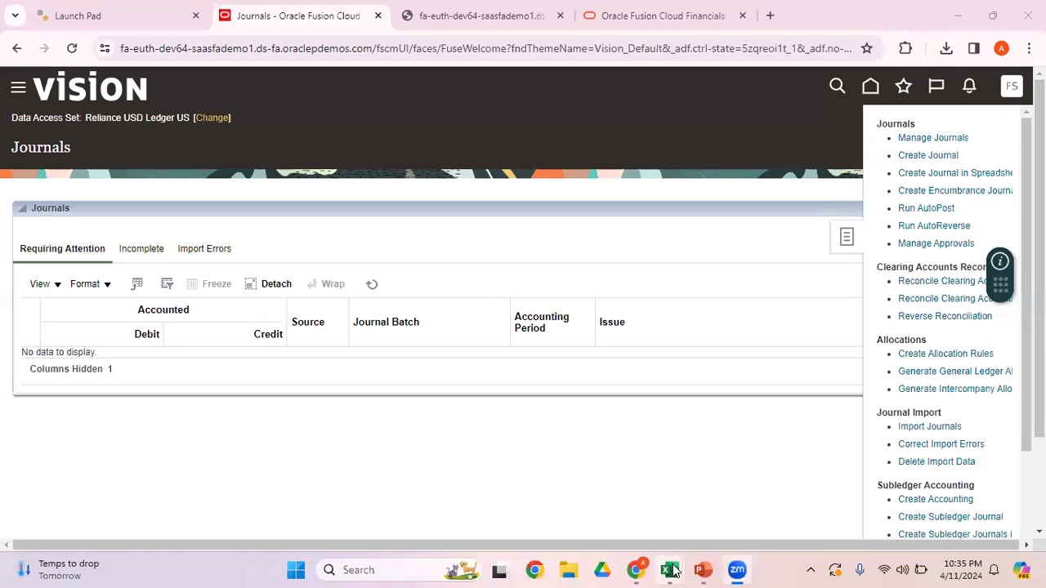
{"action": "mouse_move", "coordinate": [672, 572]}
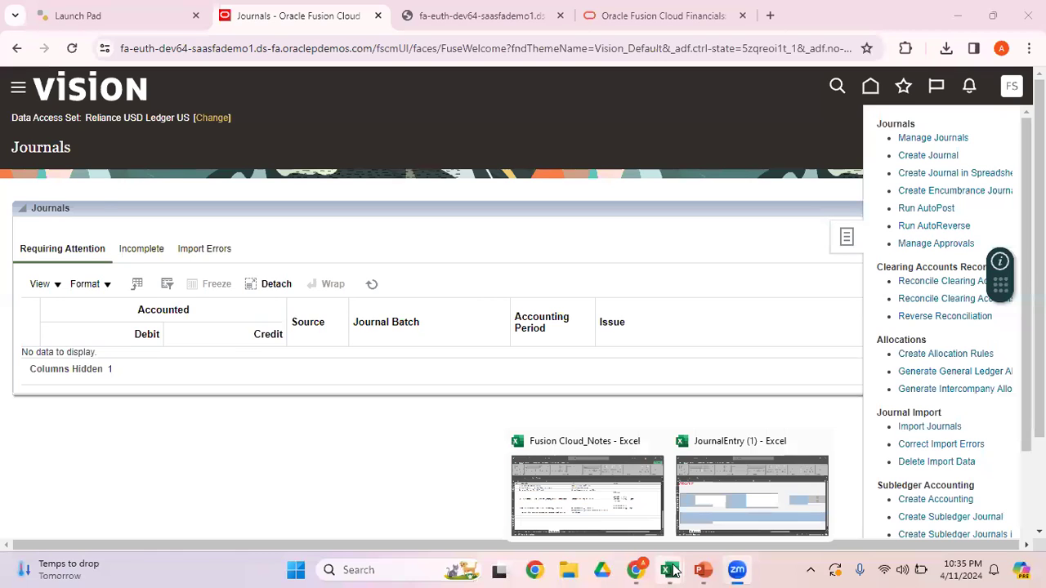
{"action": "left_click", "coordinate": [752, 494]}
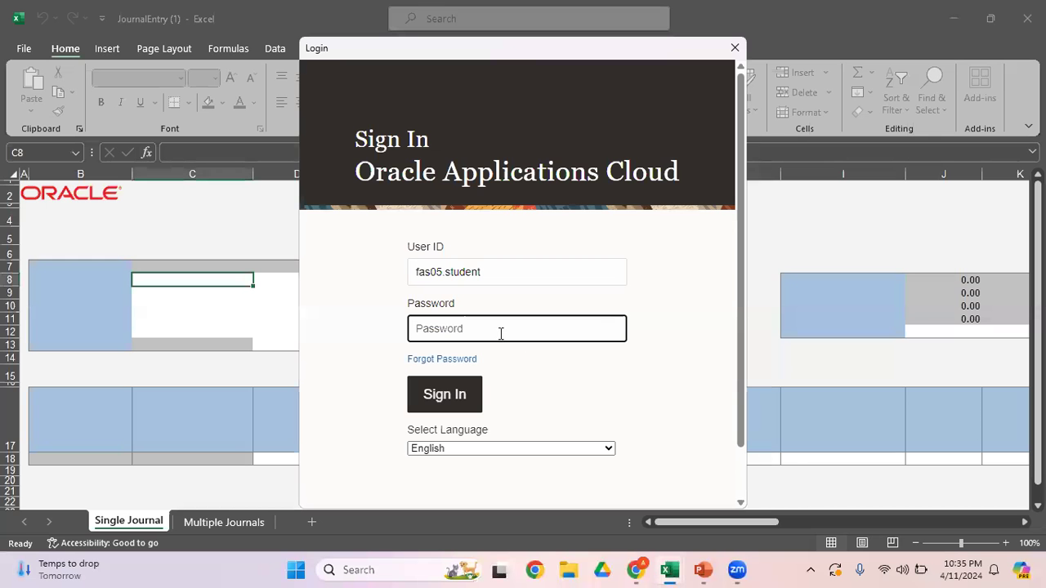
{"action": "key", "text": "ctrl+v"}
{"action": "left_click", "coordinate": [459, 400]}
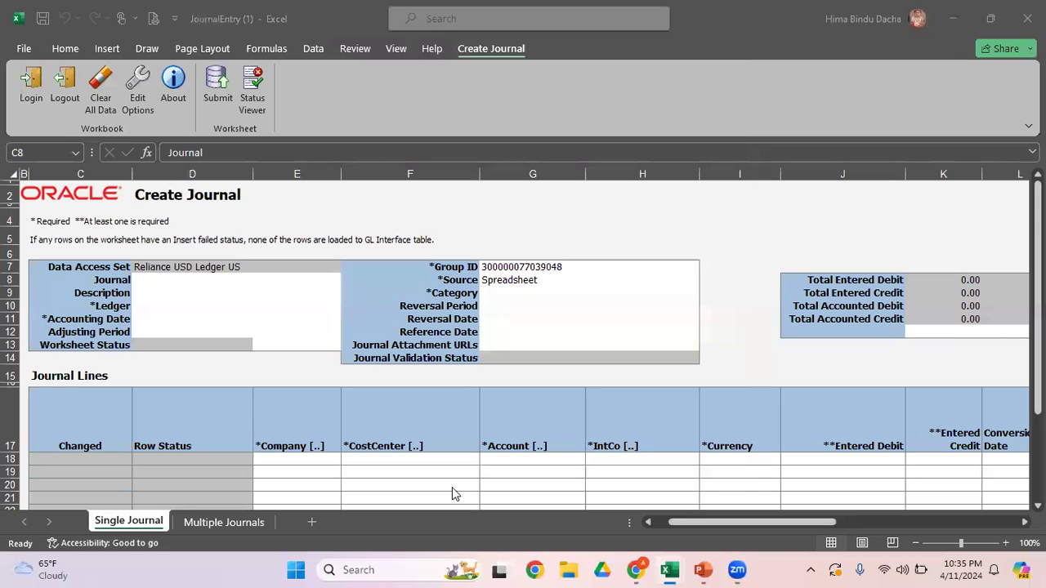
Step: Examine the Create Journal header fields, including ledger, accounting date, category and reversal, and the journal line columns
{"action": "left_click", "coordinate": [212, 280]}
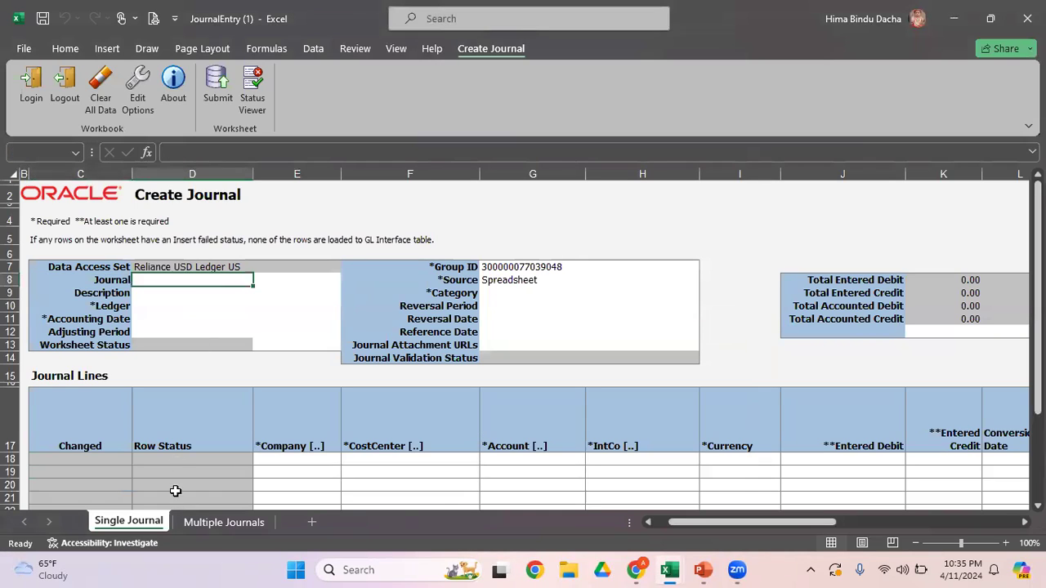
{"action": "left_click", "coordinate": [148, 296]}
{"action": "left_click", "coordinate": [153, 307]}
{"action": "left_click", "coordinate": [153, 321]}
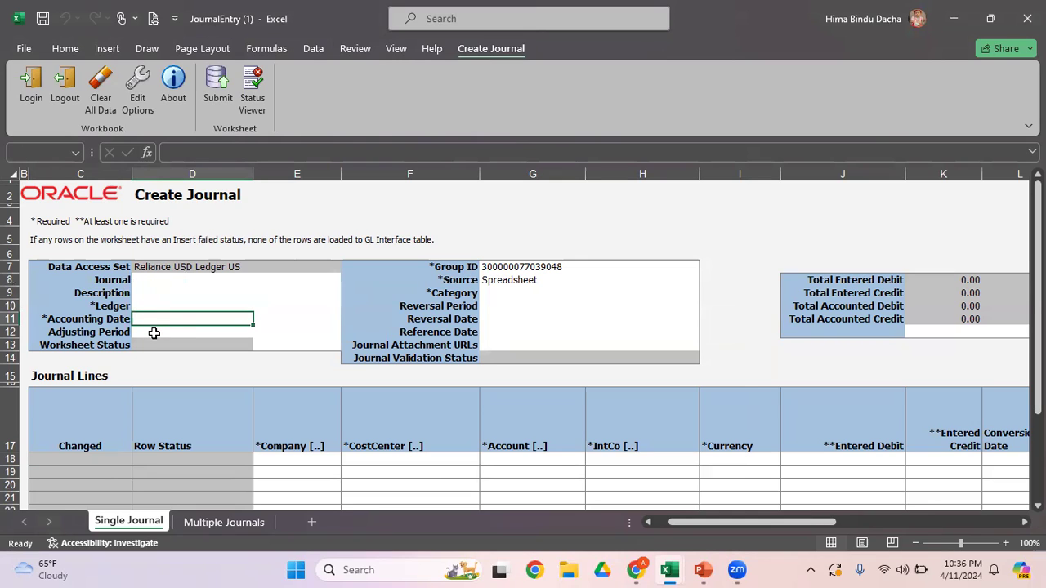
{"action": "left_click", "coordinate": [154, 333]}
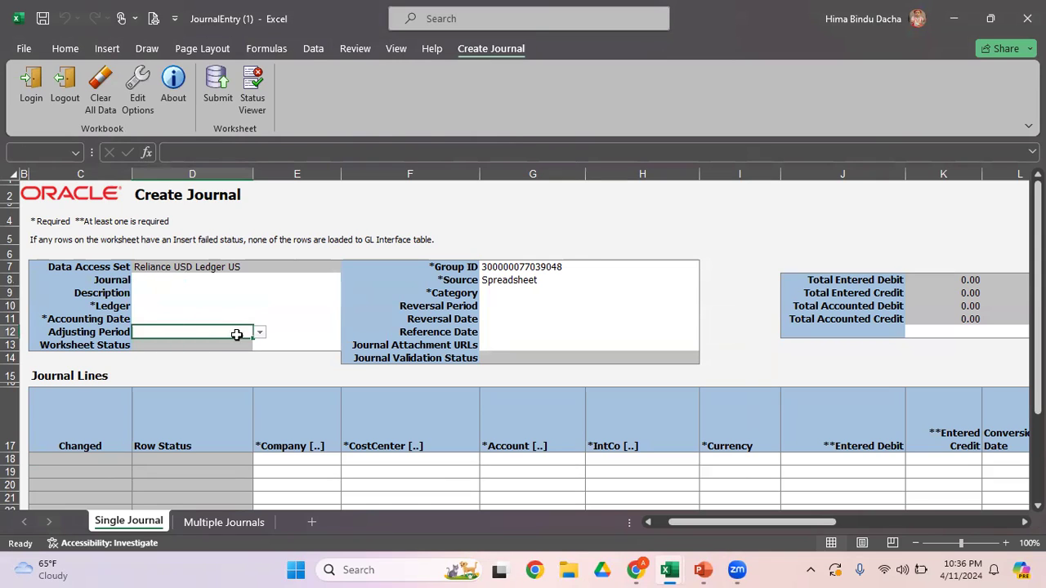
{"action": "left_click", "coordinate": [496, 293]}
{"action": "left_click", "coordinate": [498, 309]}
{"action": "left_click", "coordinate": [498, 320]}
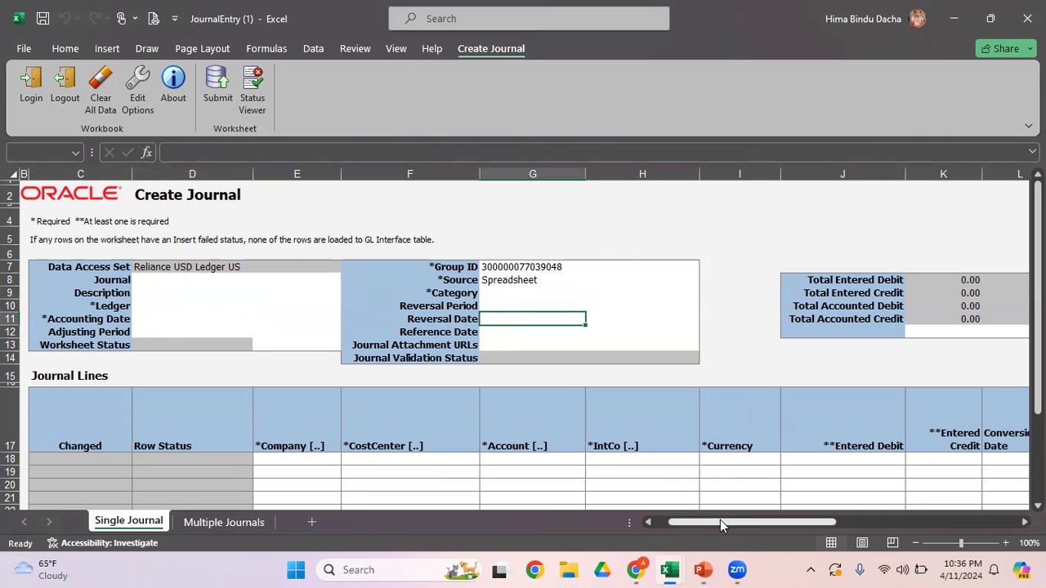
{"action": "left_click_drag", "start_coordinate": [721, 521], "coordinate": [670, 523]}
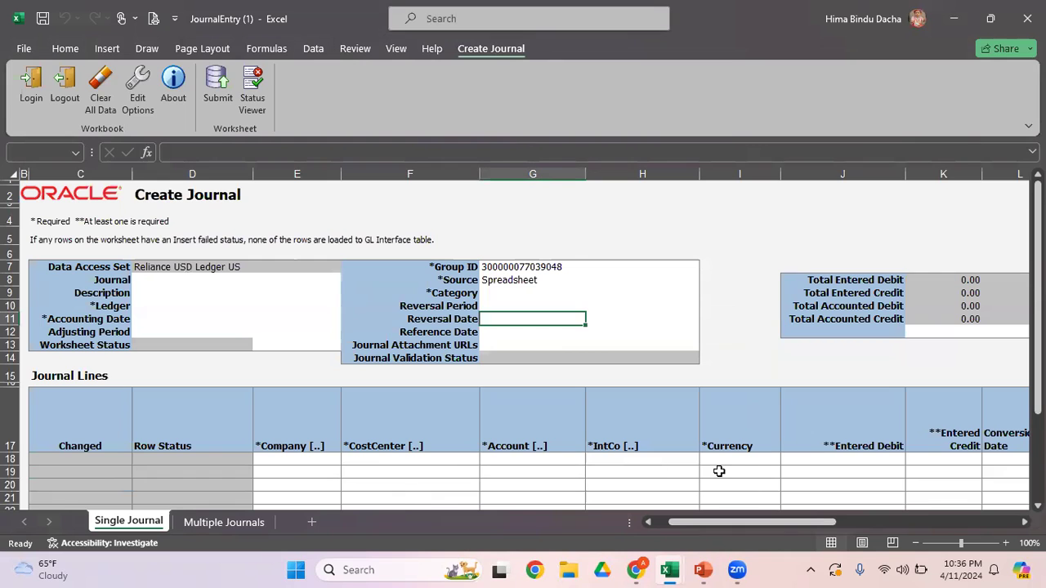
{"action": "left_click_drag", "start_coordinate": [782, 520], "coordinate": [880, 523]}
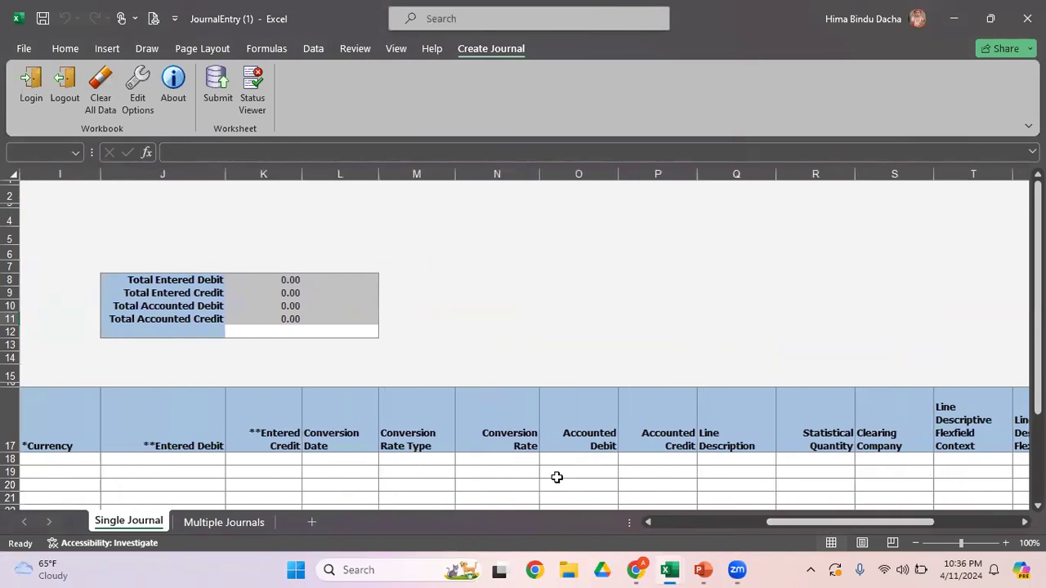
{"action": "left_click_drag", "start_coordinate": [813, 523], "coordinate": [676, 523]}
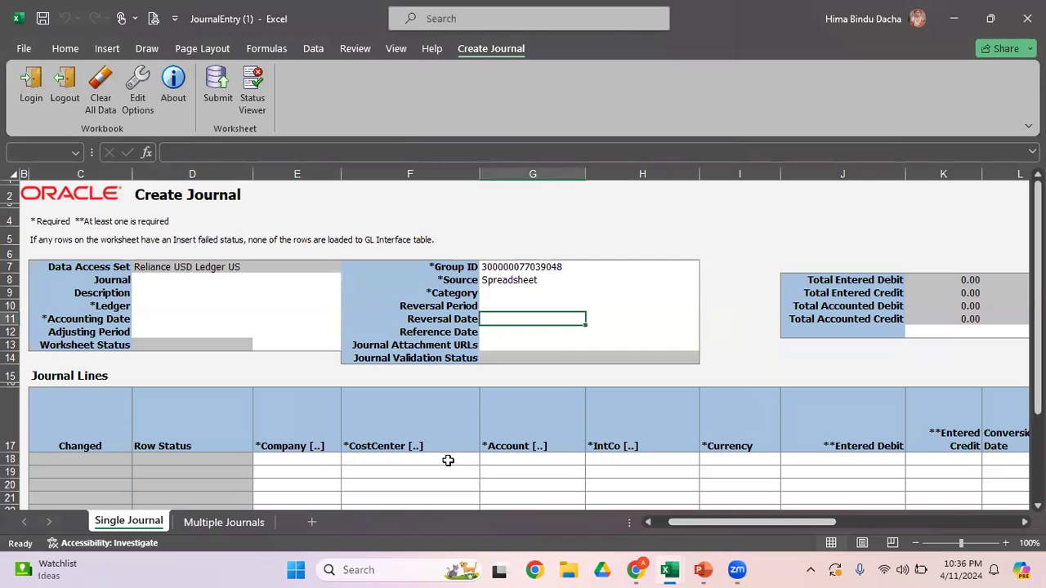
{"action": "left_click", "coordinate": [154, 282]}
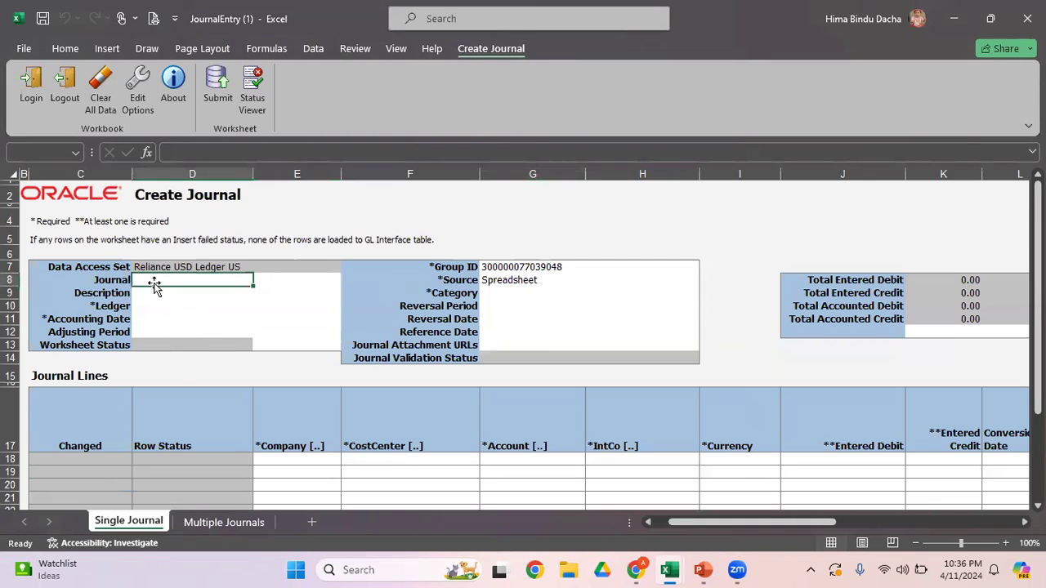
{"action": "type", "text": "Test Jrnl"}
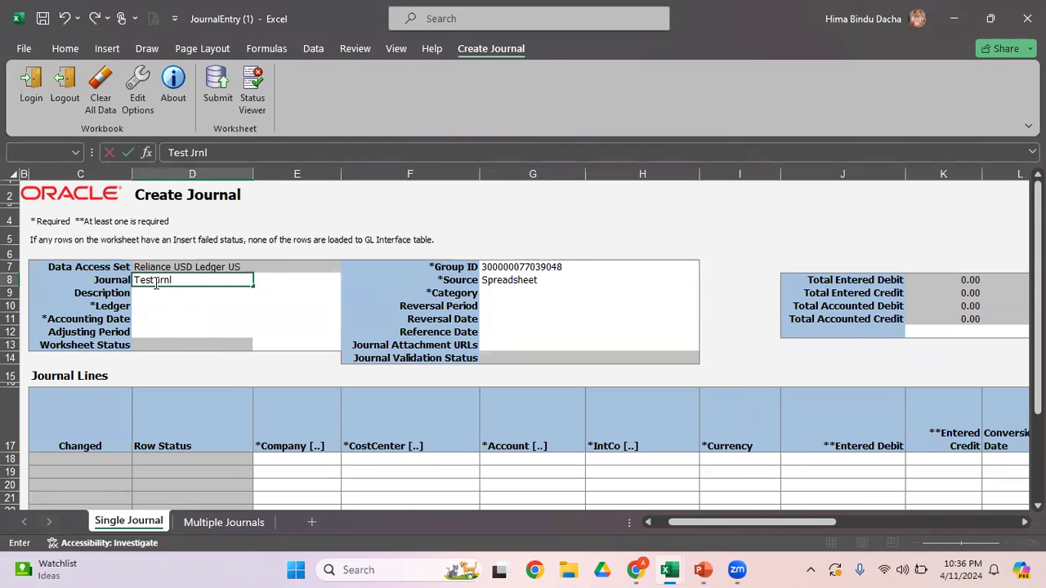
{"action": "key", "text": "BackSpace"}
{"action": "key", "text": "BackSpace"}
{"action": "key", "text": "BackSpace"}
{"action": "key", "text": "BackSpace"}
{"action": "key", "text": "BackSpace"}
{"action": "key", "text": "BackSpace"}
{"action": "key", "text": "BackSpace"}
{"action": "key", "text": "BackSpace"}
Step: Enter "Jrnl to record Expenses for Apr-24" as the journal name in the journal header
{"action": "type", "text": "Jr"}
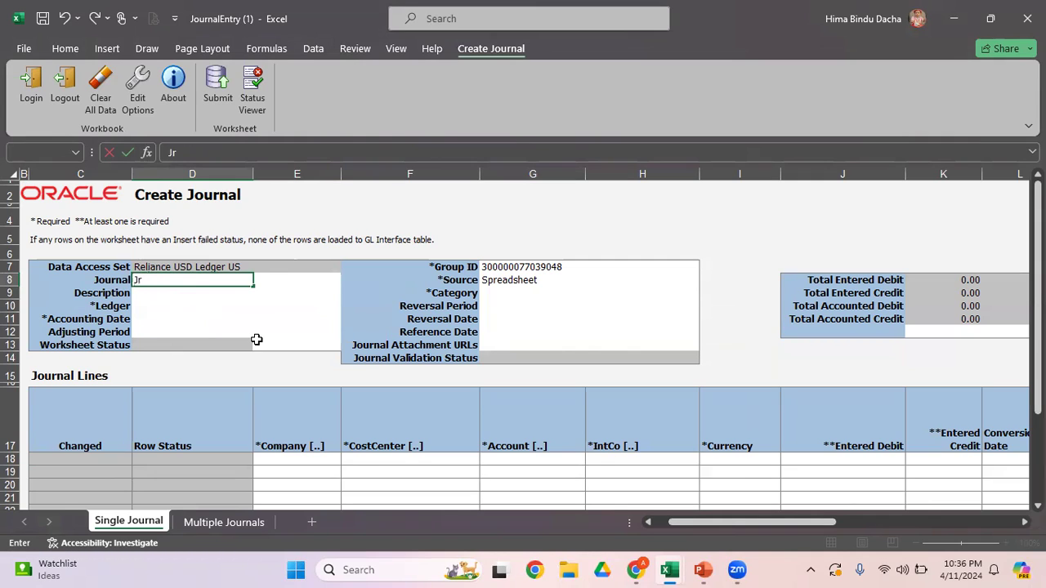
{"action": "type", "text": "nl to record Expenses"}
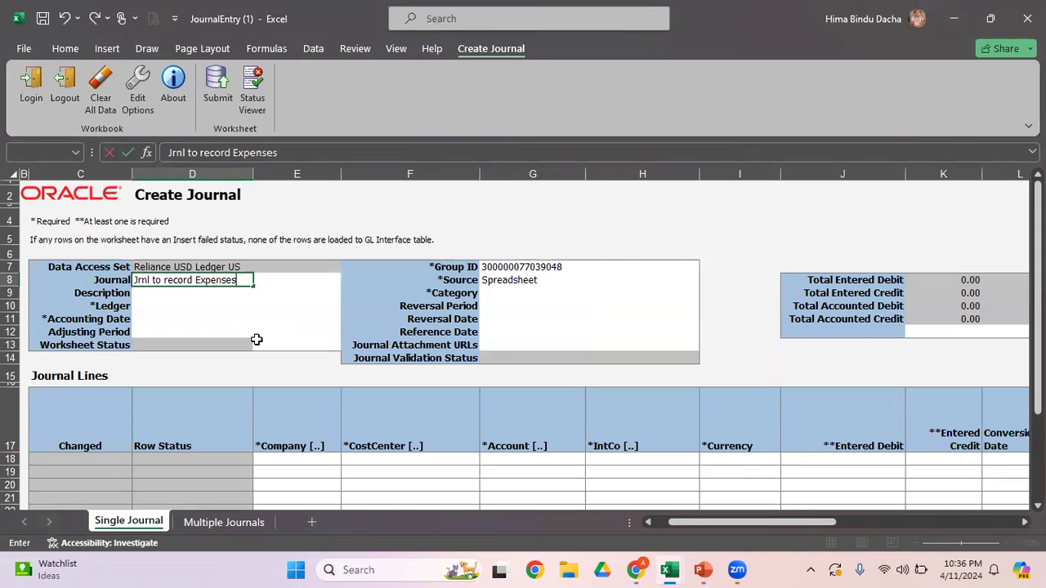
{"action": "type", "text": " for Apr-24"}
{"action": "key", "text": "Return"}
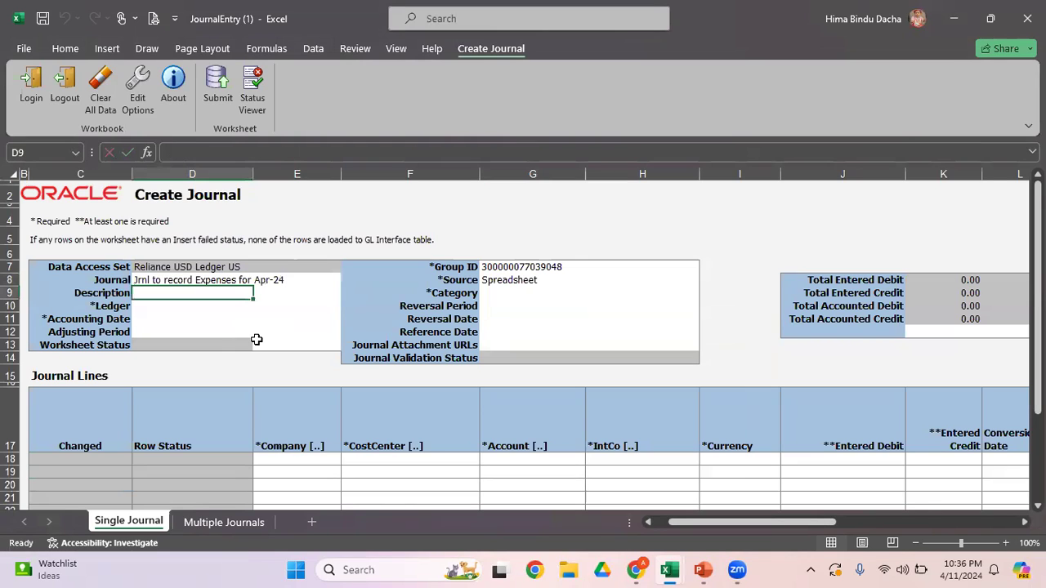
Step: Copy the journal name into the Description field and set the ledger to Reliance USD Ledger US
{"action": "key", "text": "Up"}
{"action": "key", "text": "ctrl+c"}
{"action": "key", "text": "Down"}
{"action": "key", "text": "Return"}
{"action": "key", "text": "Return"}
{"action": "left_click", "coordinate": [260, 307]}
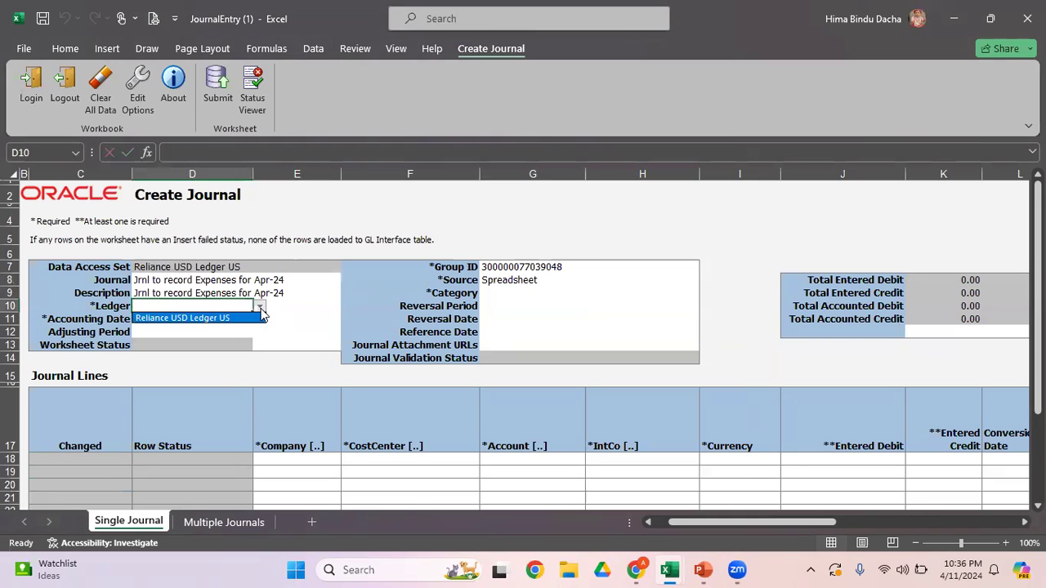
{"action": "left_click", "coordinate": [220, 319]}
Step: Set the journal's accounting date to 04/05/2024
{"action": "left_click", "coordinate": [176, 324]}
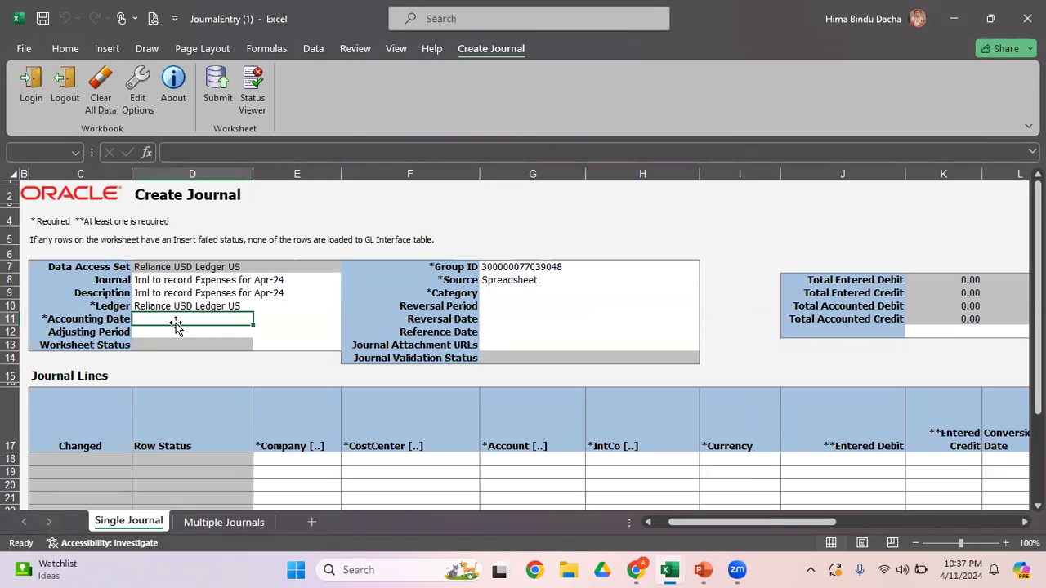
{"action": "type", "text": "04/"}
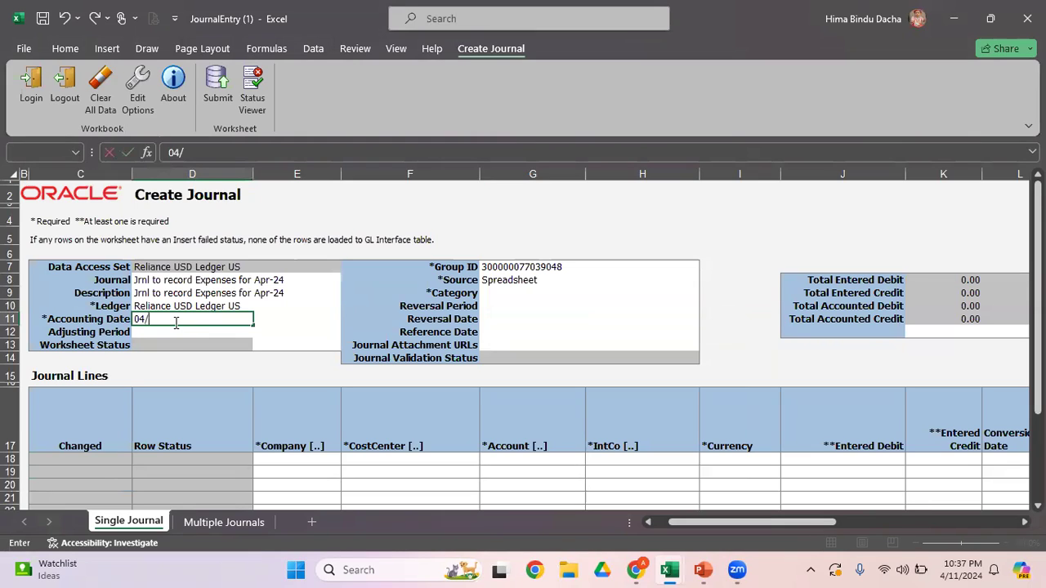
{"action": "type", "text": "05/200"}
{"action": "key", "text": "BackSpace"}
{"action": "type", "text": "24"}
{"action": "left_click", "coordinate": [506, 281]}
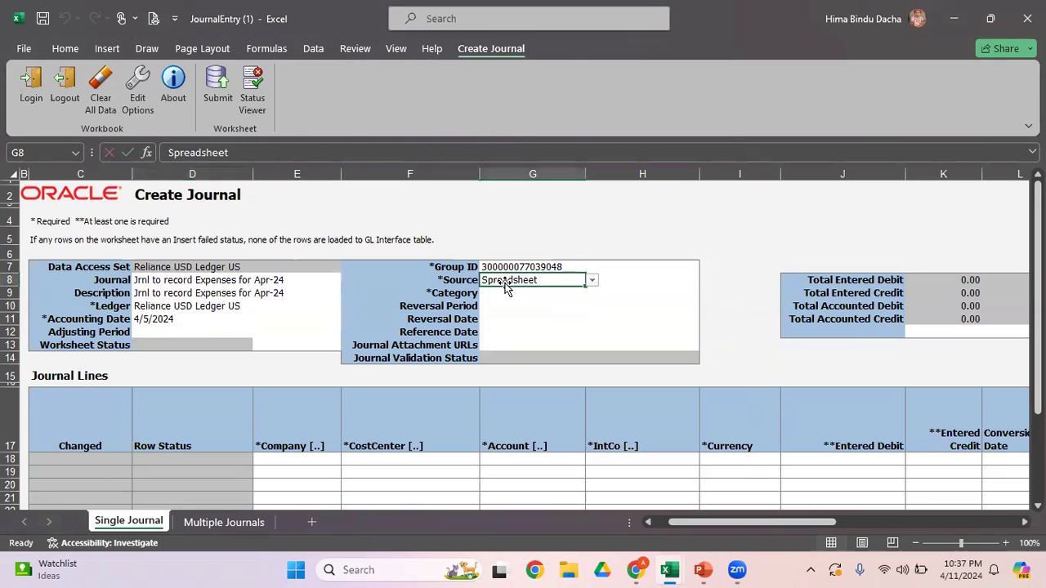
Step: Look up the available journal categories and set the Category field to Adjustment
{"action": "left_click", "coordinate": [503, 299]}
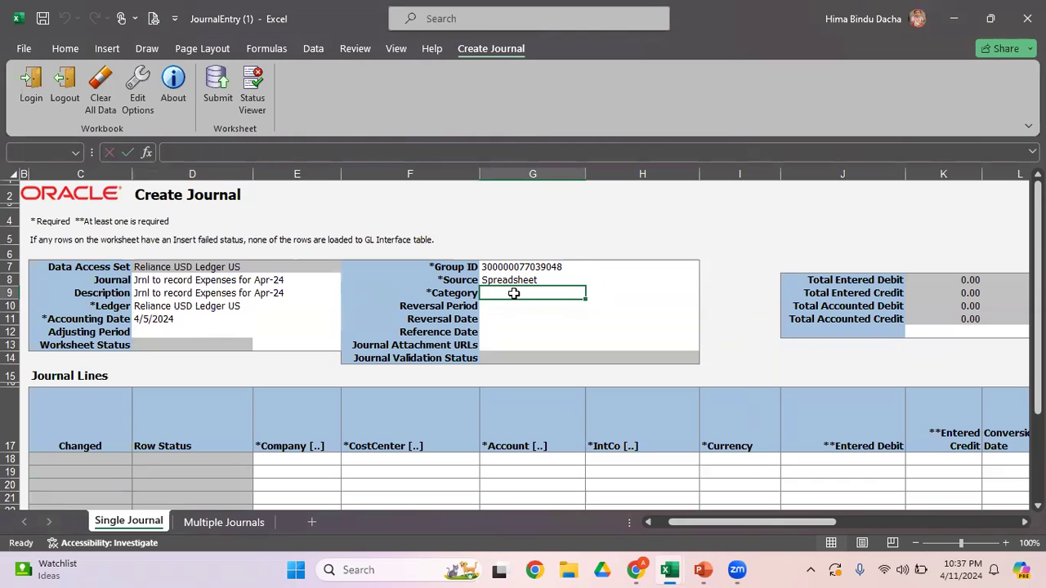
{"action": "double_click", "coordinate": [513, 294]}
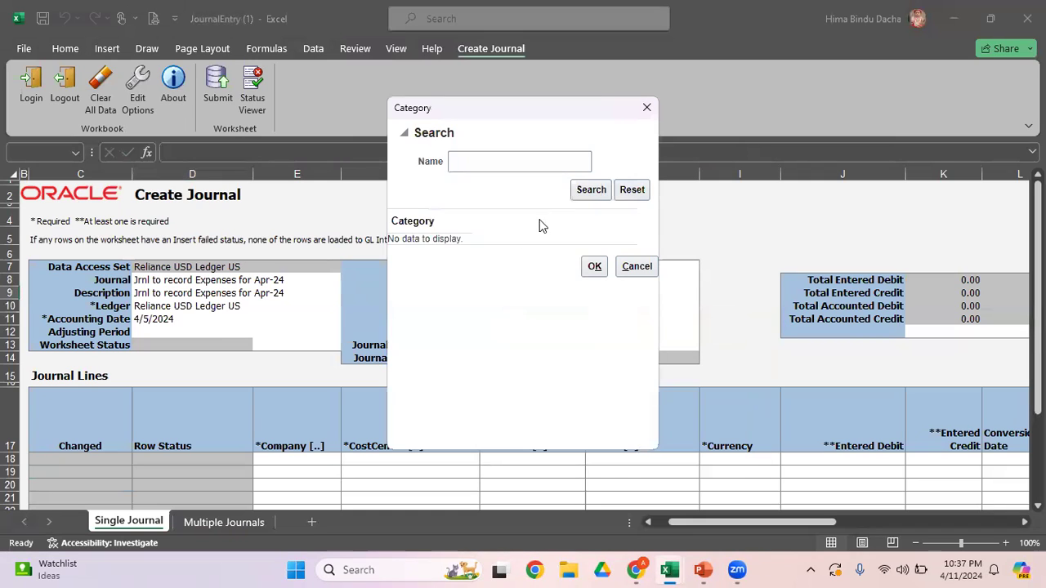
{"action": "left_click", "coordinate": [599, 194]}
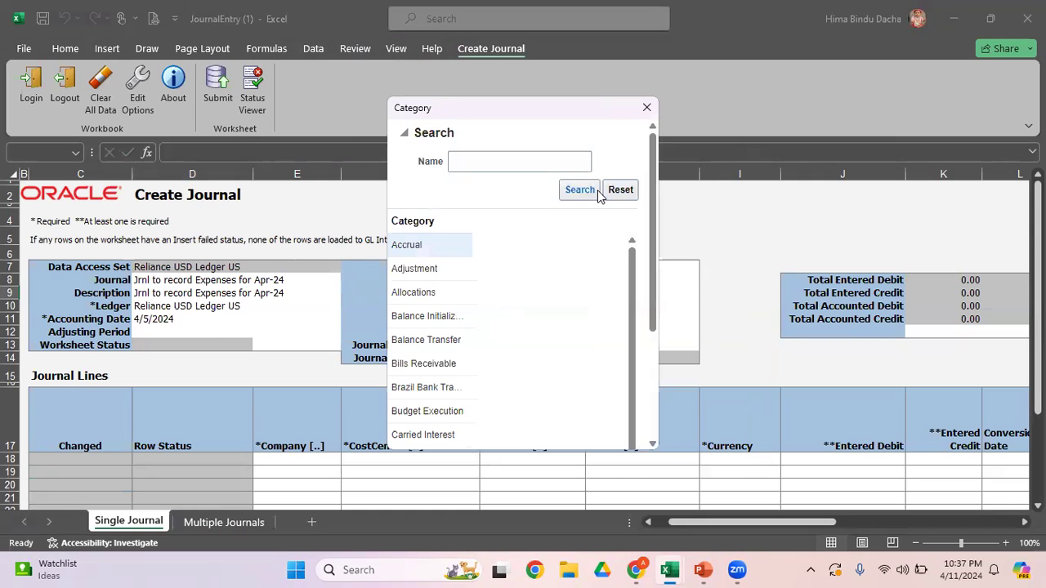
{"action": "left_click", "coordinate": [451, 273]}
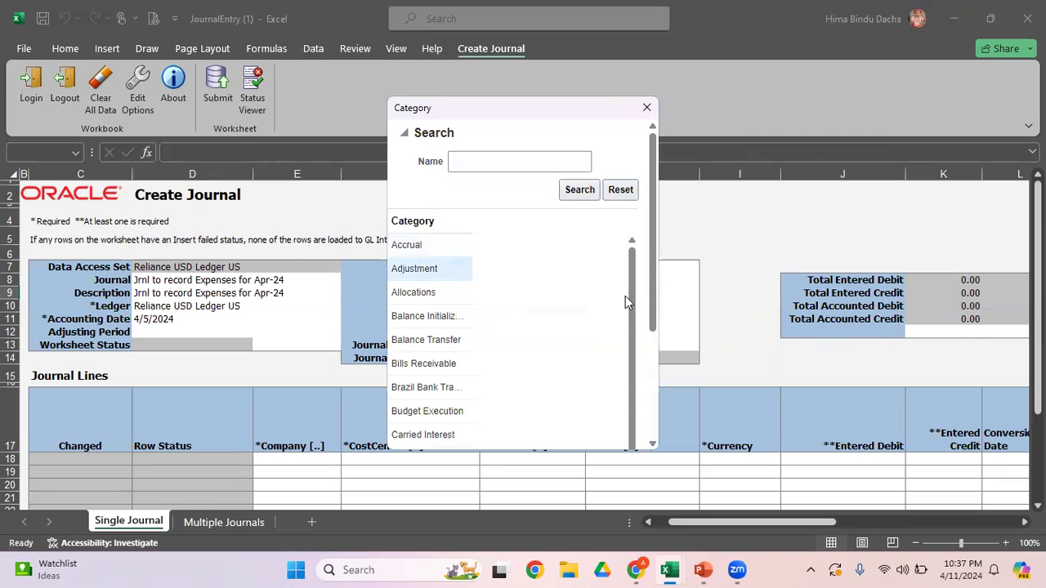
{"action": "left_click_drag", "start_coordinate": [653, 315], "coordinate": [655, 429]}
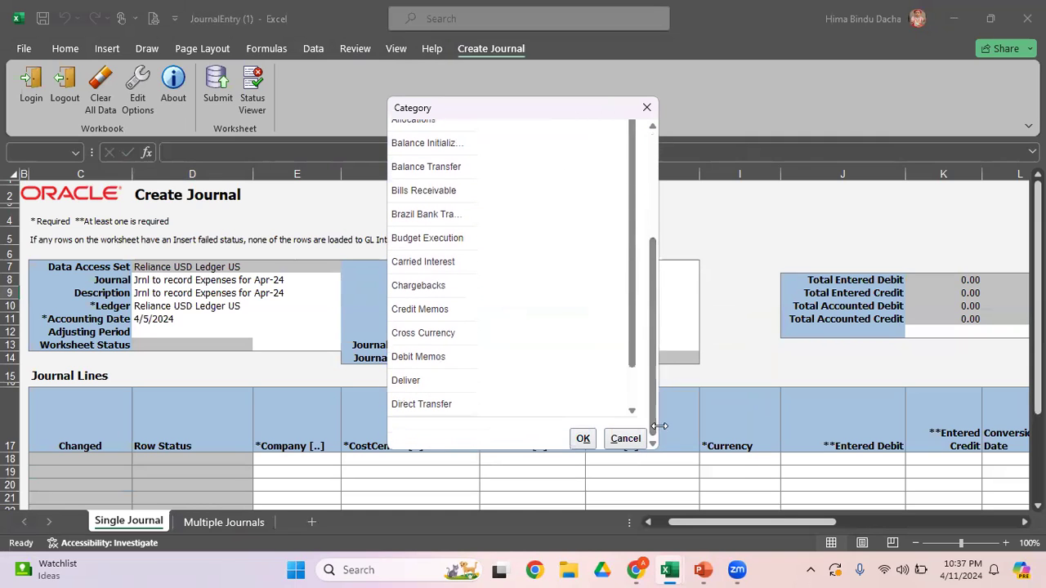
{"action": "left_click", "coordinate": [586, 438]}
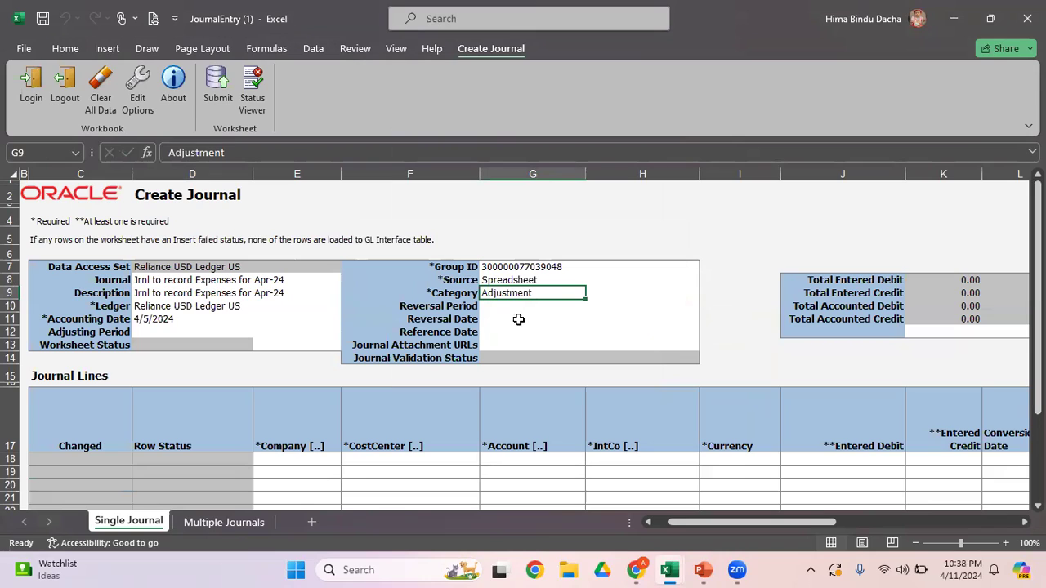
Step: For the first journal line's account combination, choose company 003 Reliance Oil and Gas Inc and cost center 0020 Finance and Accounting
{"action": "left_click", "coordinate": [299, 459]}
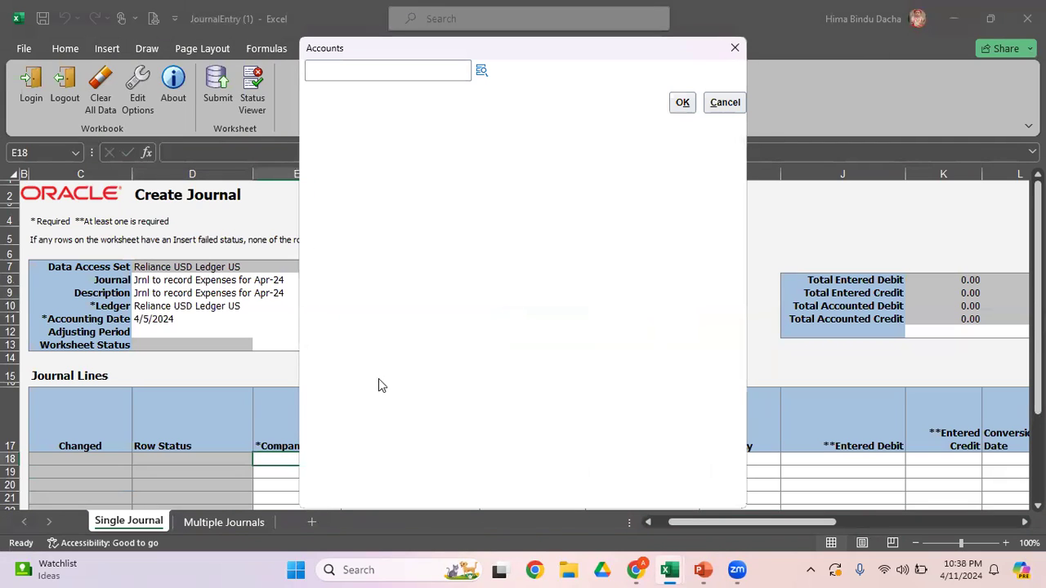
{"action": "left_click", "coordinate": [483, 73]}
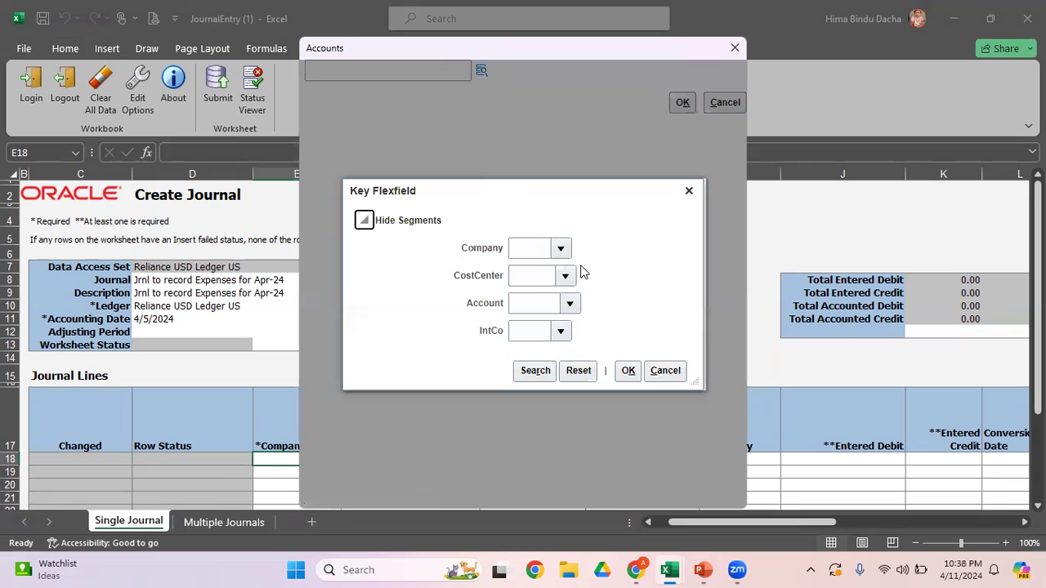
{"action": "left_click", "coordinate": [561, 249]}
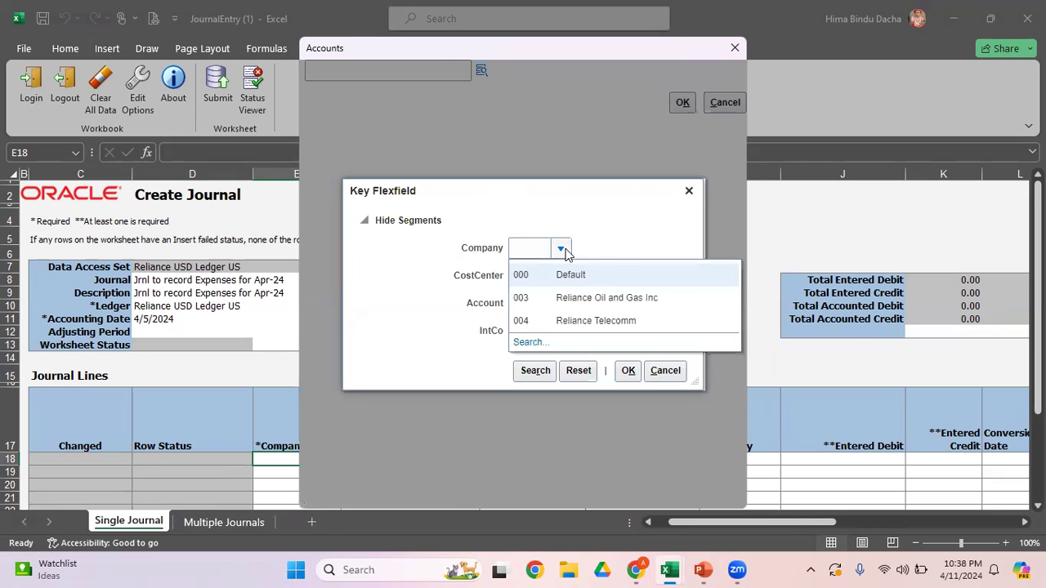
{"action": "left_click", "coordinate": [582, 298]}
{"action": "left_click", "coordinate": [565, 278]}
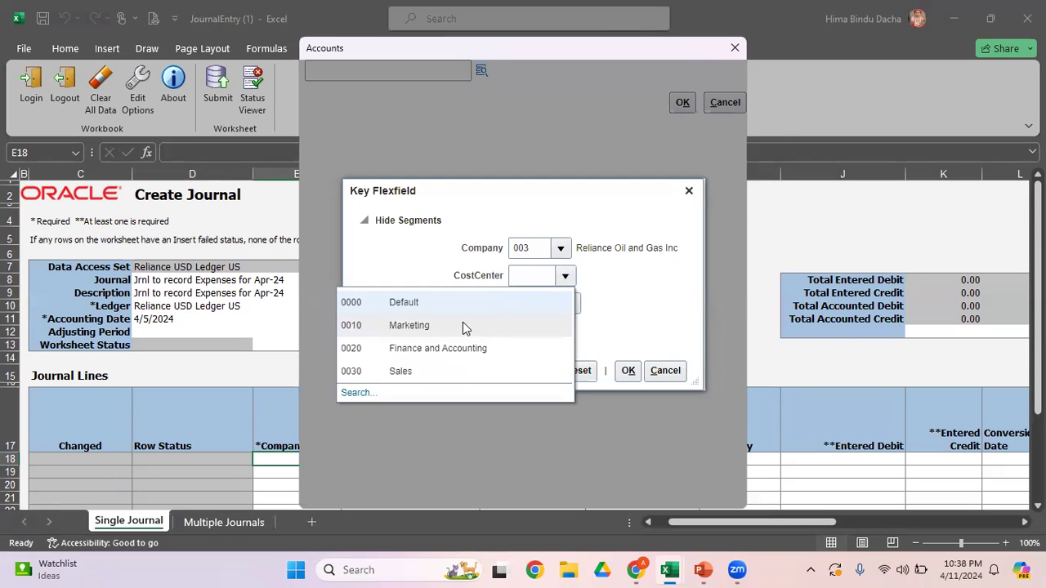
{"action": "left_click", "coordinate": [473, 348]}
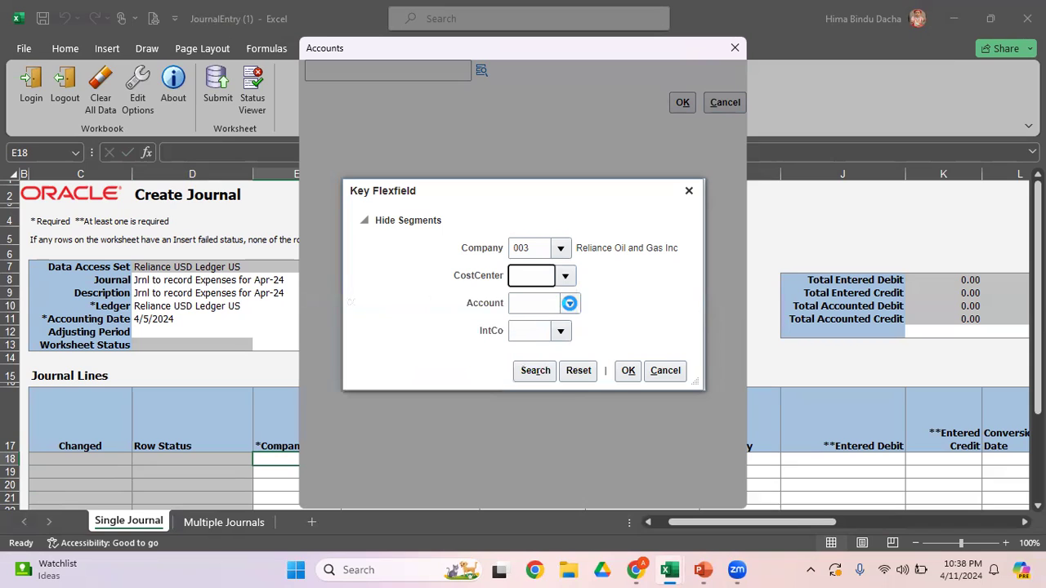
Step: Open the value search for the Account segment and search for descriptions matching "exp"
{"action": "left_click", "coordinate": [569, 303]}
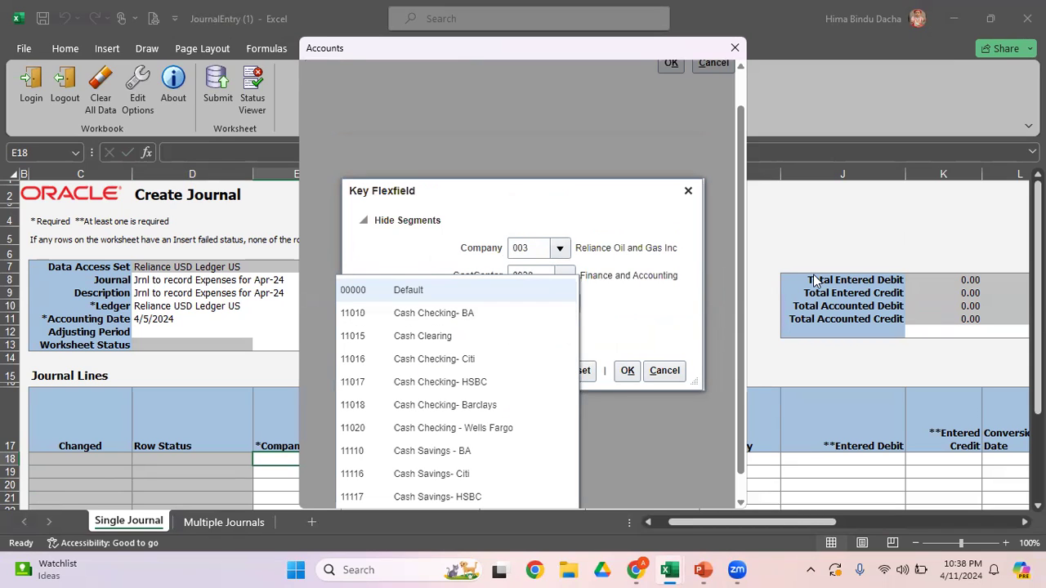
{"action": "scroll", "coordinate": [734, 393], "scroll_direction": "down", "scroll_amount": 1}
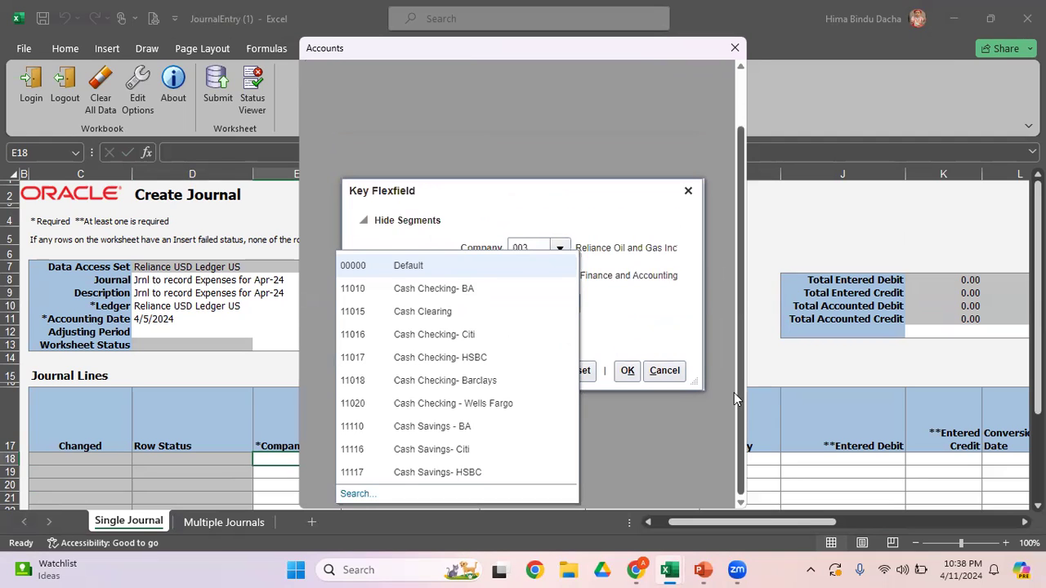
{"action": "left_click", "coordinate": [356, 494]}
{"action": "left_click", "coordinate": [488, 188]}
{"action": "type", "text": "e"}
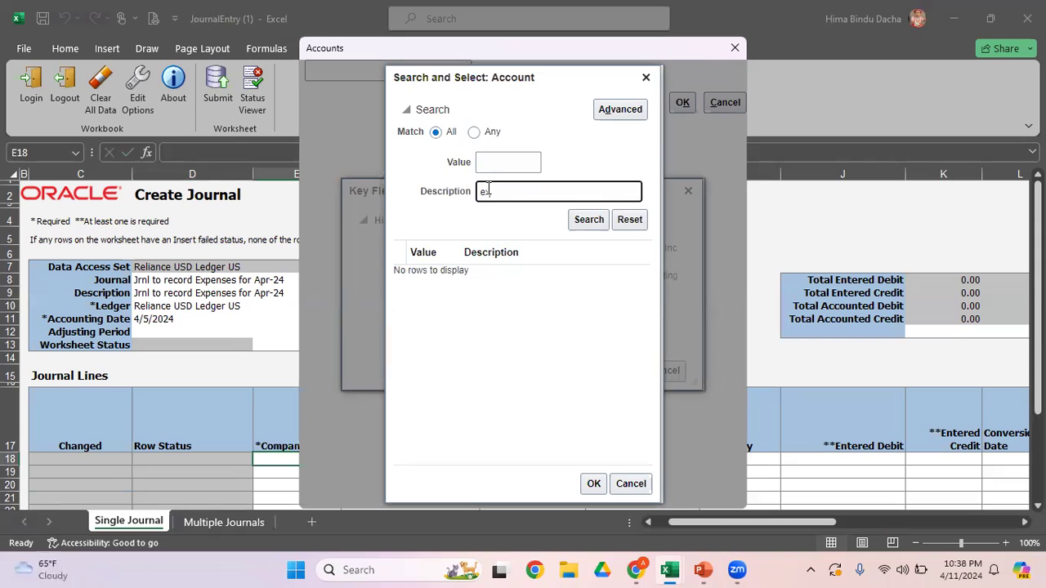
{"action": "type", "text": "xp"}
{"action": "left_click", "coordinate": [581, 217]}
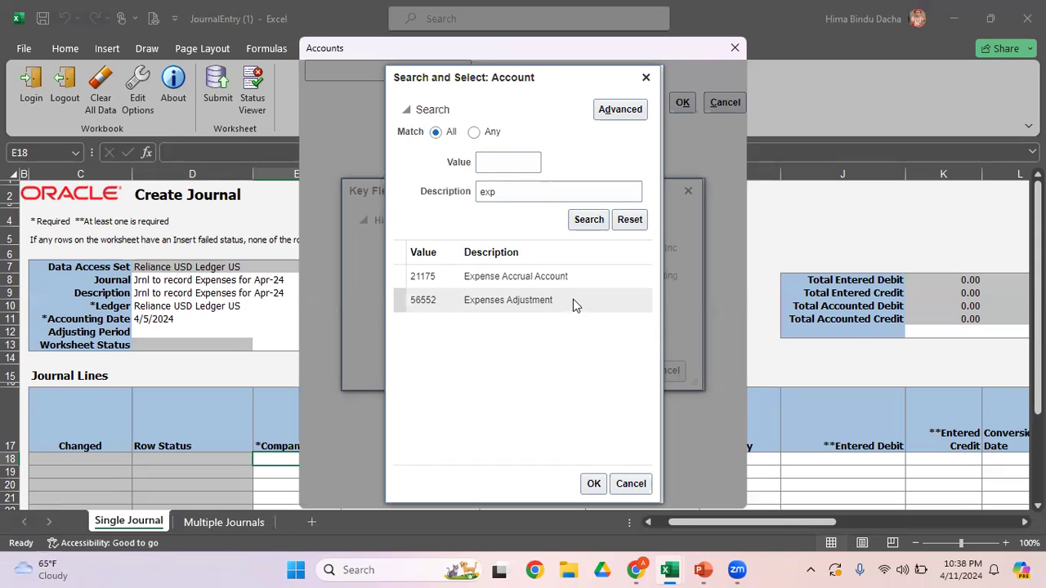
Step: Search the account descriptions for "Sala%" and for "Roy%"
{"action": "left_click_drag", "start_coordinate": [532, 191], "coordinate": [441, 201]}
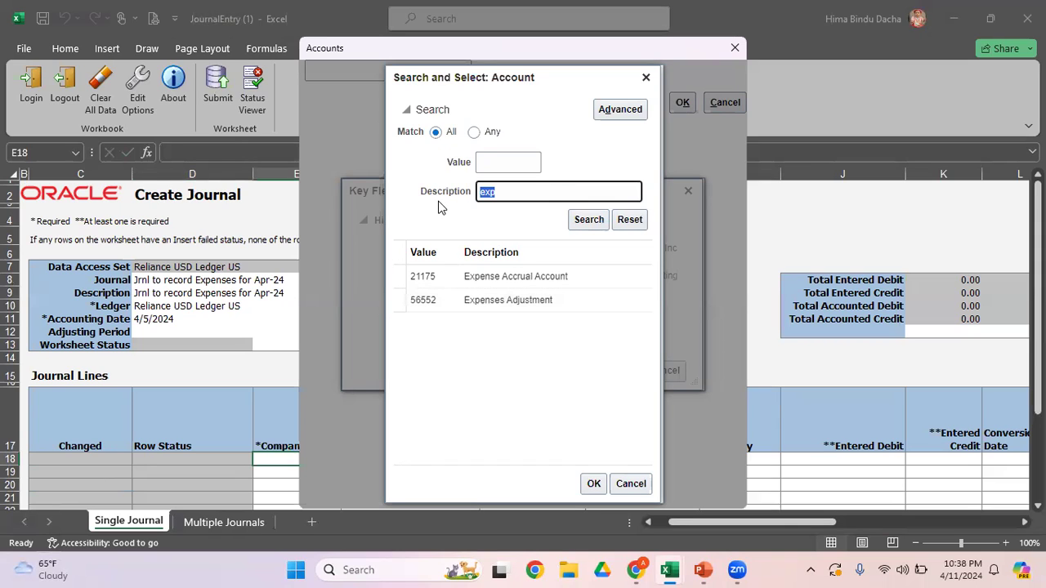
{"action": "type", "text": "S"}
{"action": "type", "text": "ala%"}
{"action": "left_click", "coordinate": [599, 219]}
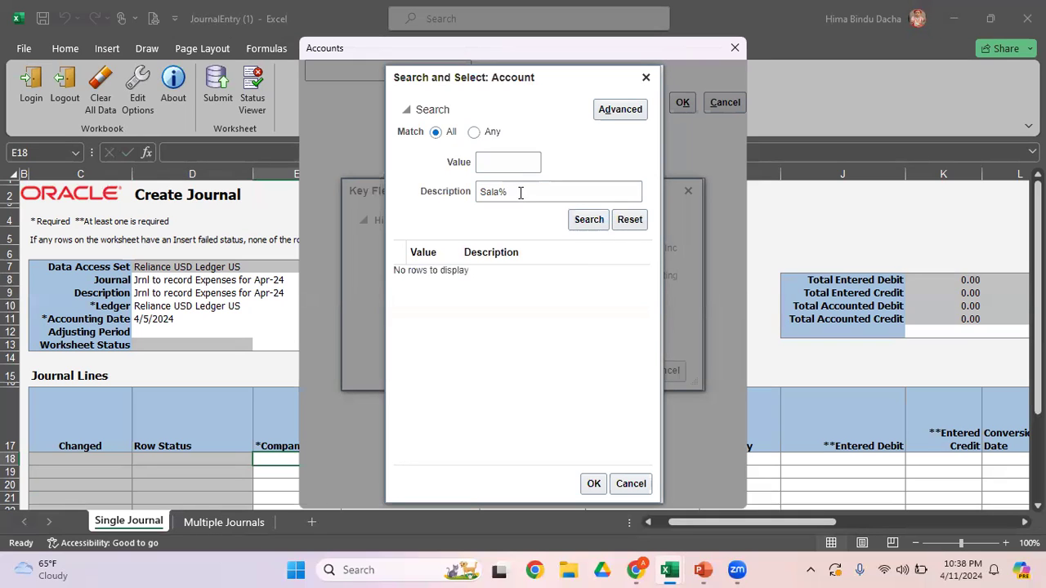
{"action": "left_click_drag", "start_coordinate": [518, 191], "coordinate": [401, 196]}
{"action": "type", "text": "R"}
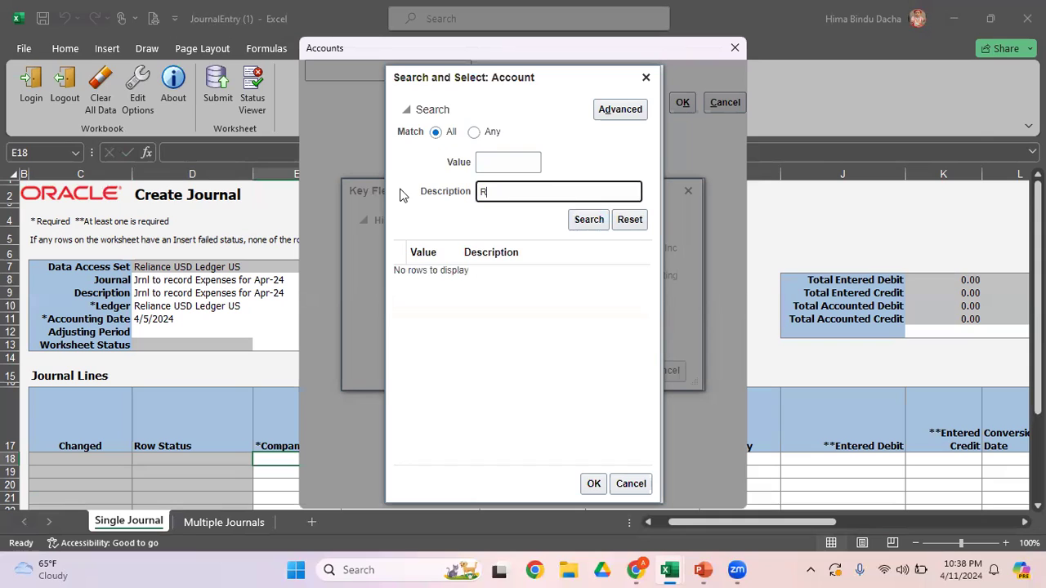
{"action": "type", "text": "oy%"}
{"action": "left_click", "coordinate": [596, 219]}
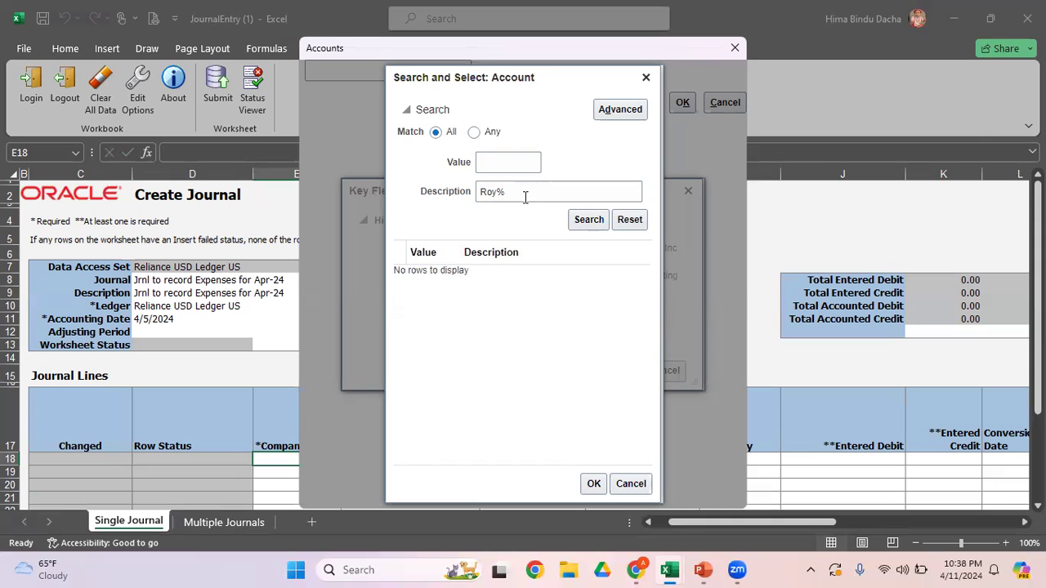
Step: Search the account descriptions for "Exp%" and select Expenses Adjustment as the Account segment
{"action": "left_click_drag", "start_coordinate": [523, 196], "coordinate": [368, 206]}
{"action": "type", "text": "Exp%"}
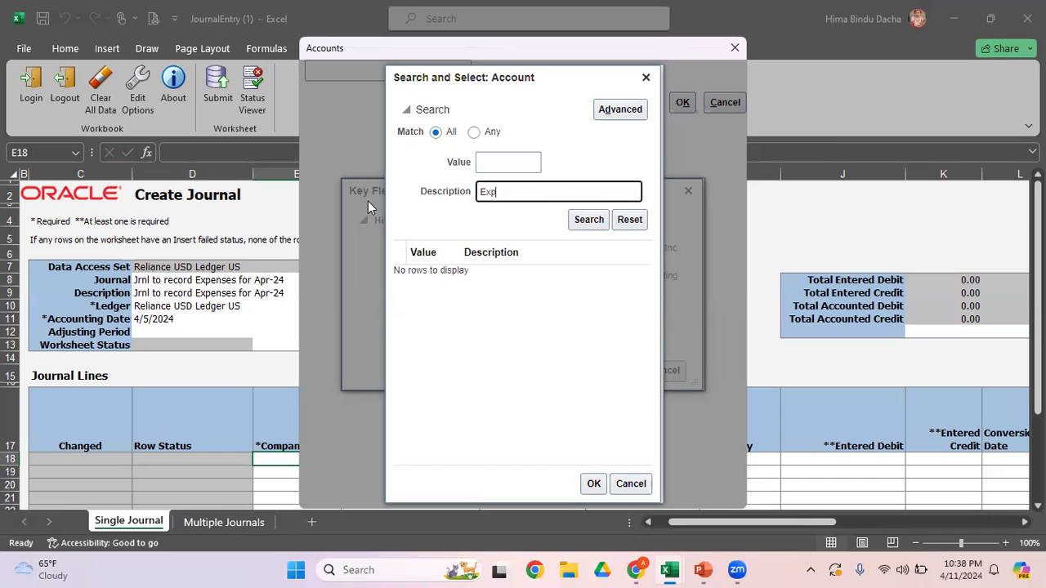
{"action": "left_click", "coordinate": [588, 219]}
{"action": "left_click", "coordinate": [569, 305]}
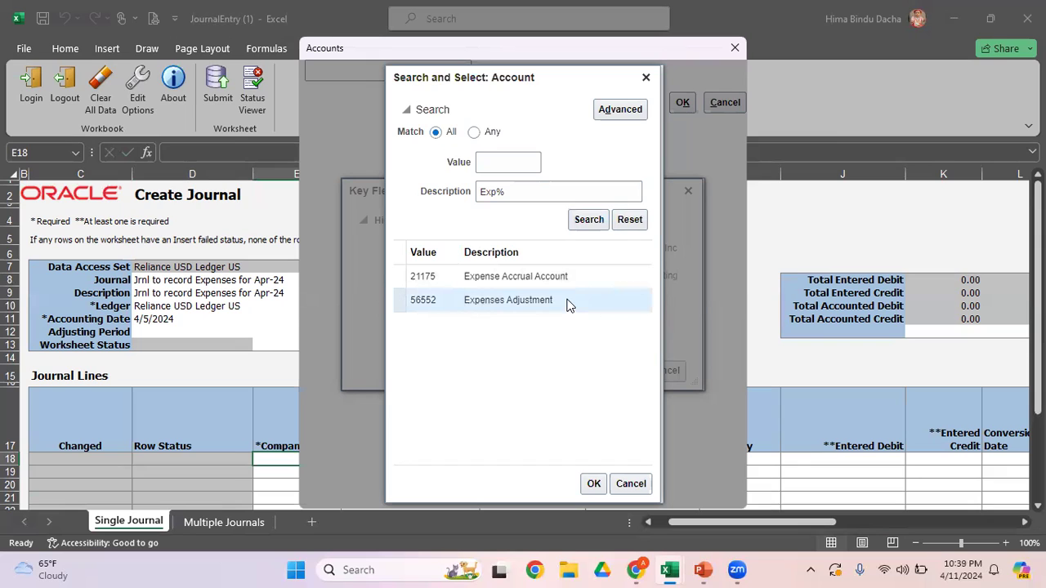
{"action": "left_click", "coordinate": [593, 483]}
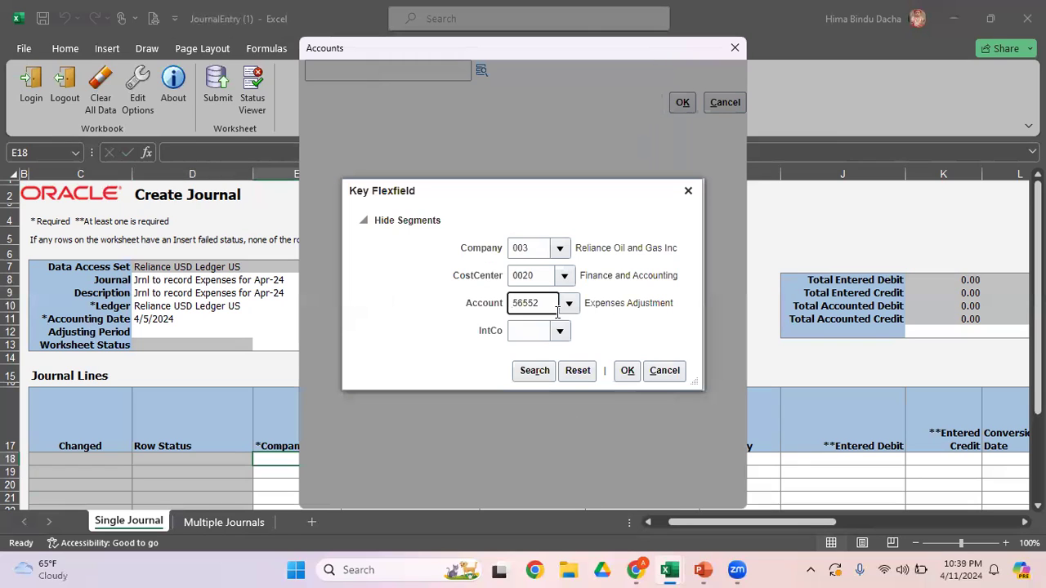
Step: Set the IntCo segment to 000 Default and apply the account combination to the first journal line
{"action": "left_click", "coordinate": [560, 331]}
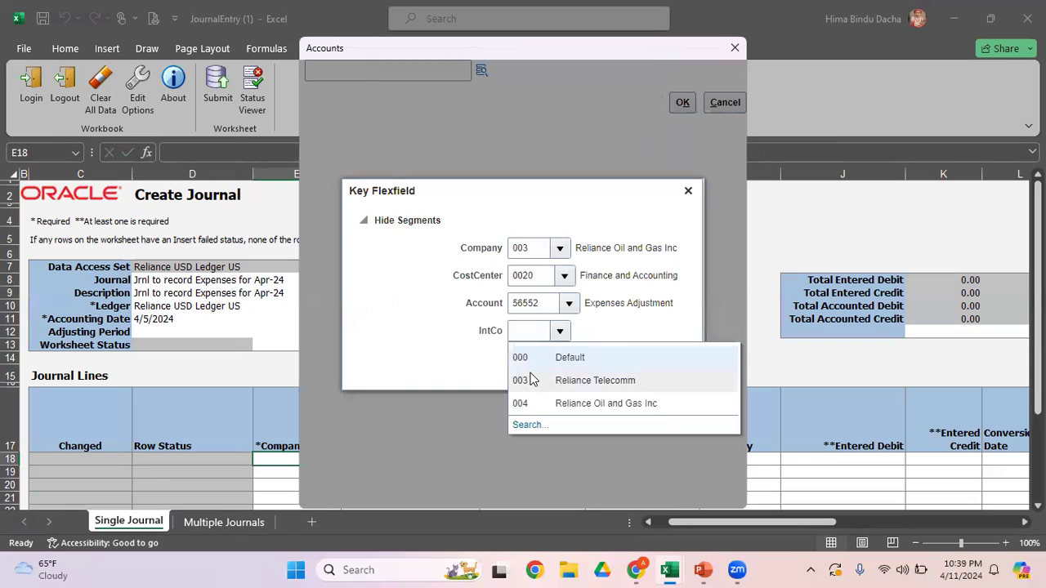
{"action": "left_click", "coordinate": [533, 365]}
{"action": "left_click", "coordinate": [627, 371]}
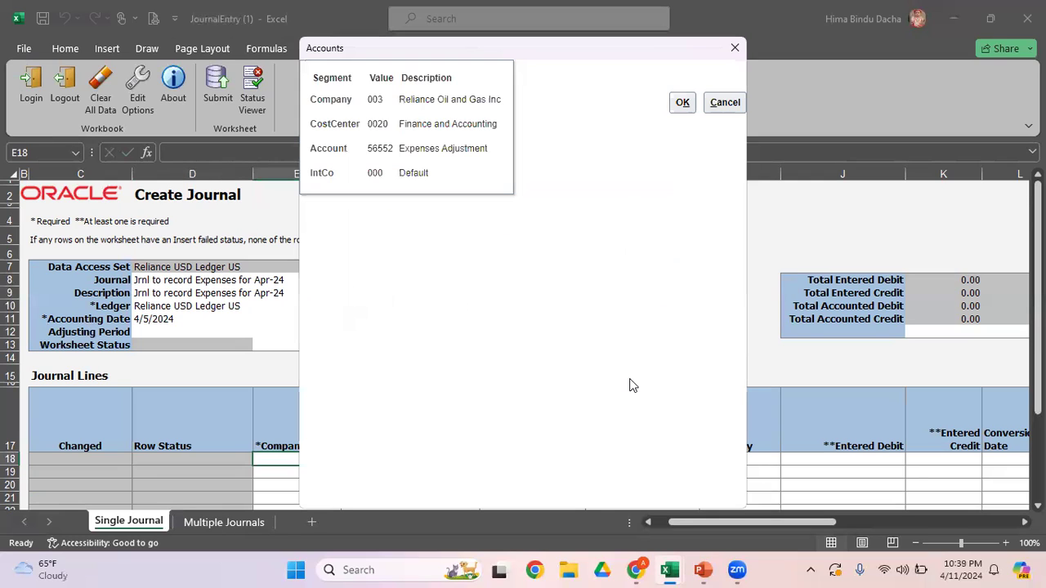
{"action": "left_click", "coordinate": [683, 104]}
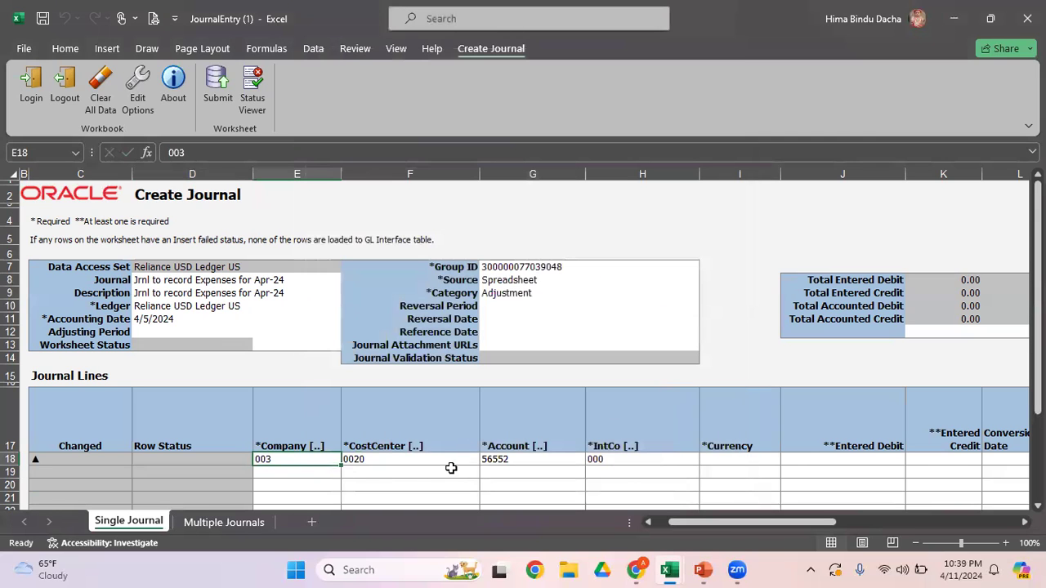
Step: Enter USD as the currency and 5,000 as the entered debit on the first journal line
{"action": "left_click", "coordinate": [734, 460]}
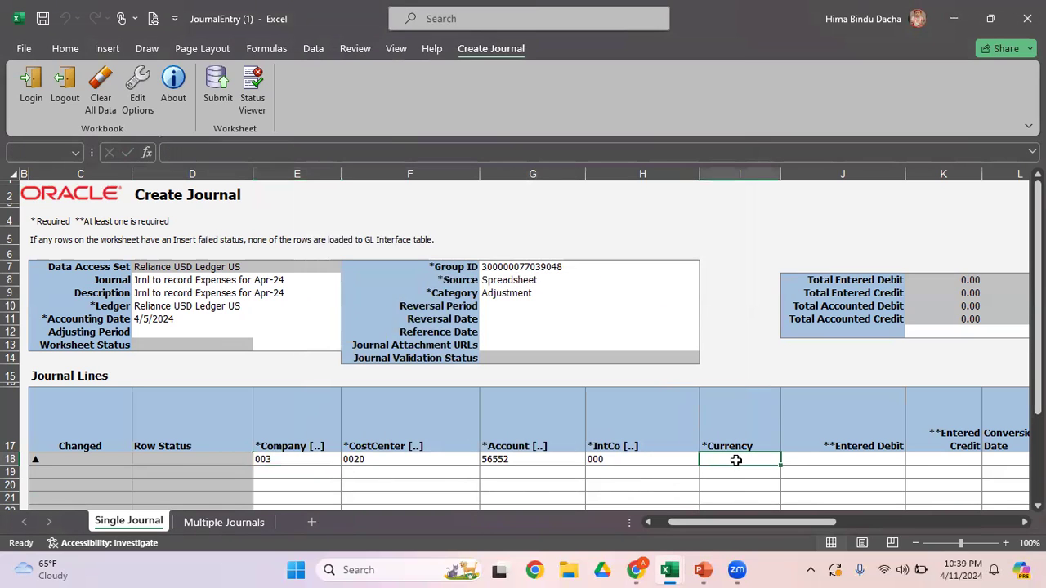
{"action": "type", "text": "USD"}
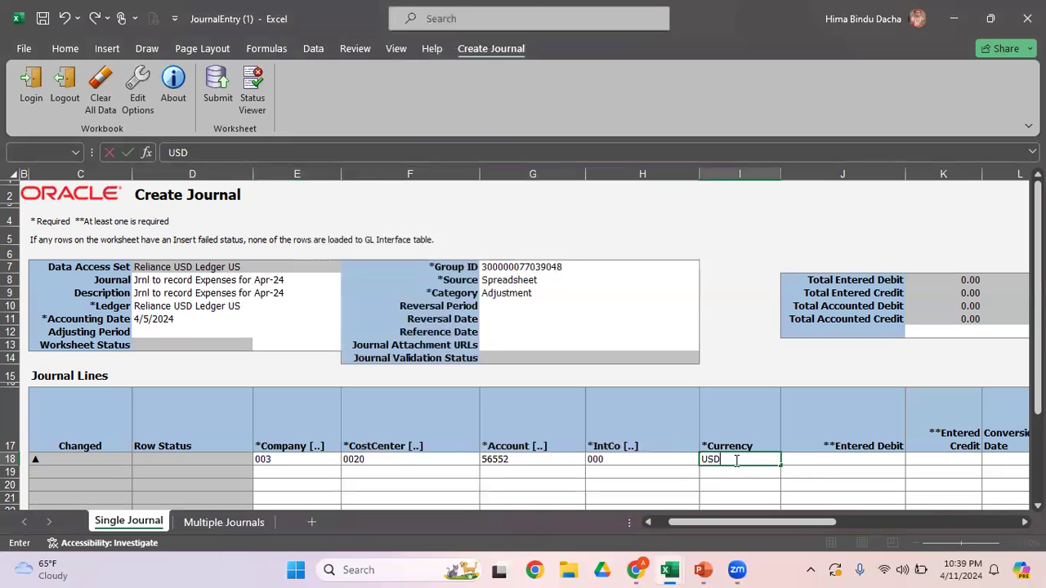
{"action": "key", "text": "Tab"}
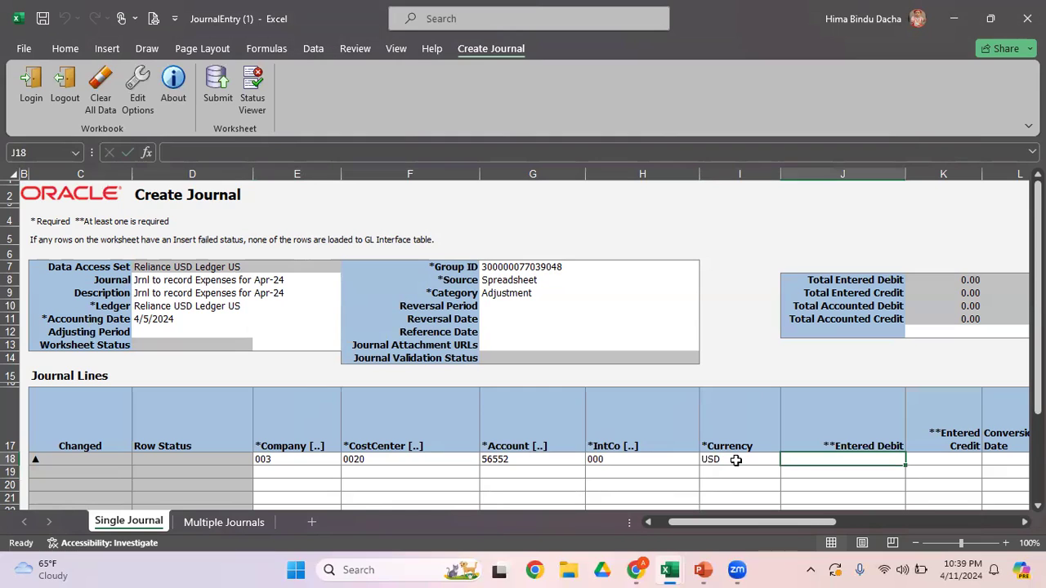
{"action": "type", "text": "50"}
{"action": "key", "text": "Return"}
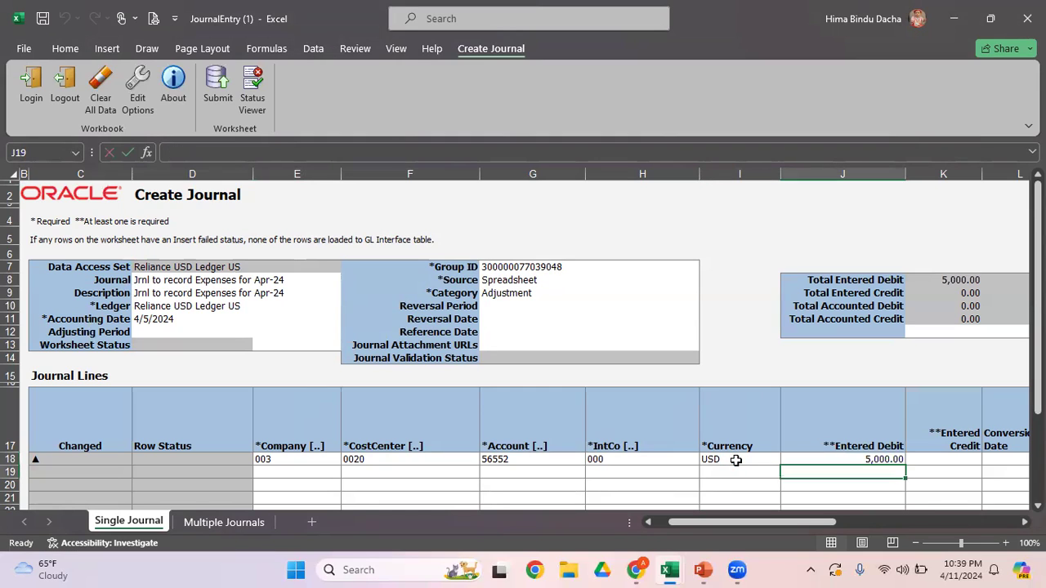
Step: Copy the first journal line's values from Company through Currency to the second journal line
{"action": "key", "text": "Tab"}
{"action": "key", "text": "Left"}
{"action": "key", "text": "Left"}
{"action": "key", "text": "Left"}
{"action": "key", "text": "Left"}
{"action": "key", "text": "Left"}
{"action": "key", "text": "Left"}
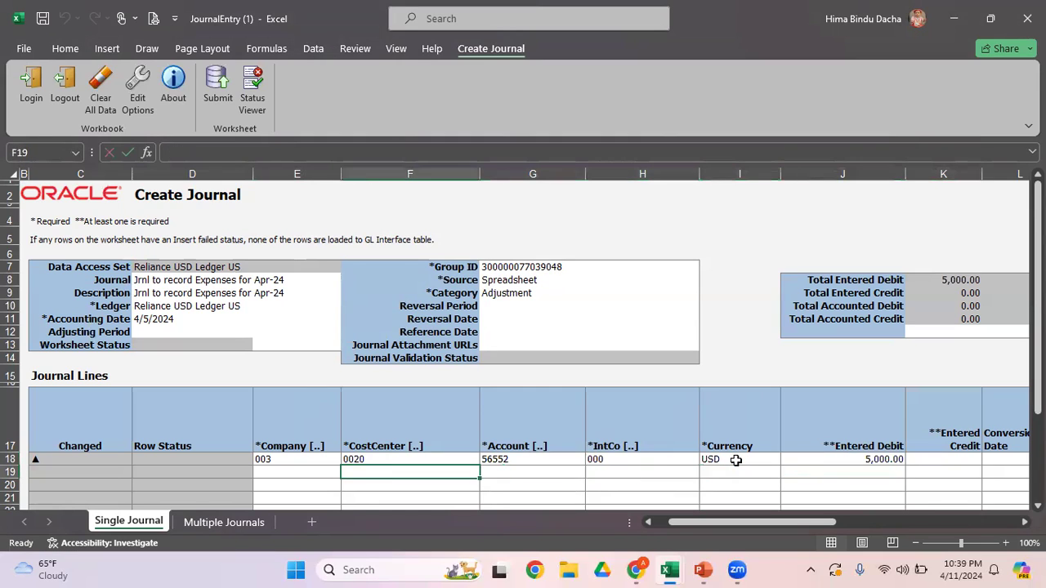
{"action": "key", "text": "Up"}
{"action": "key", "text": "shift+Right"}
{"action": "key", "text": "shift+Right"}
{"action": "key", "text": "shift+Right"}
{"action": "key", "text": "shift+Right"}
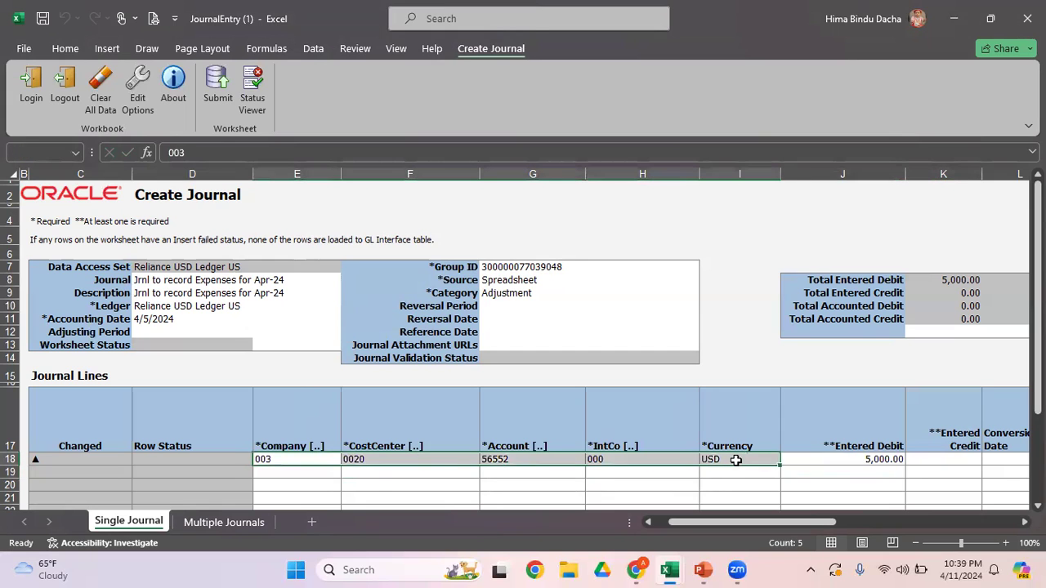
{"action": "key", "text": "ctrl+c"}
{"action": "key", "text": "Down"}
{"action": "key", "text": "Return"}
{"action": "key", "text": "Right"}
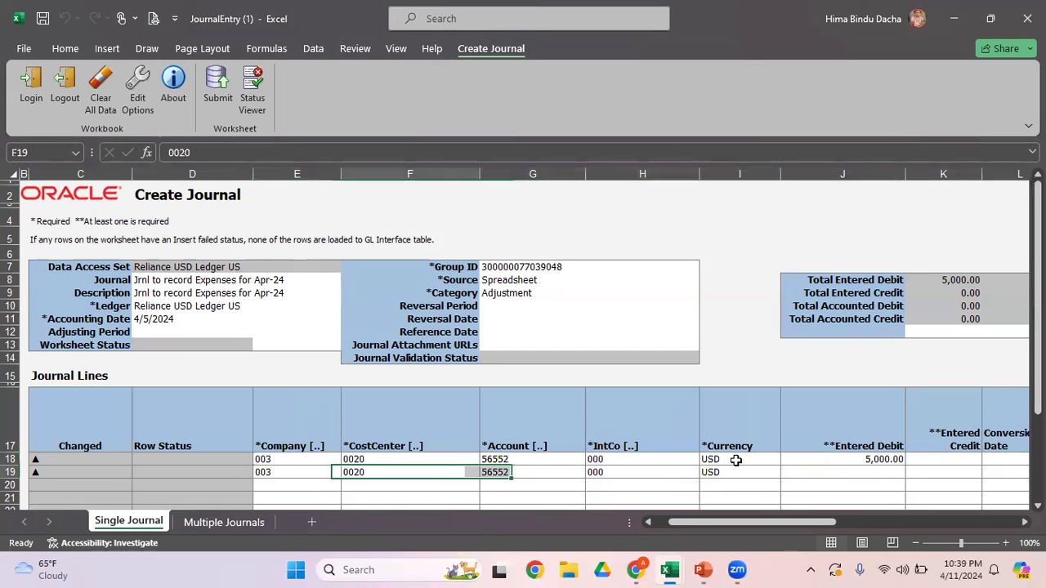
Step: Change the second journal line's Account segment to Cash Savings - BA and apply the account combination
{"action": "key", "text": "Right"}
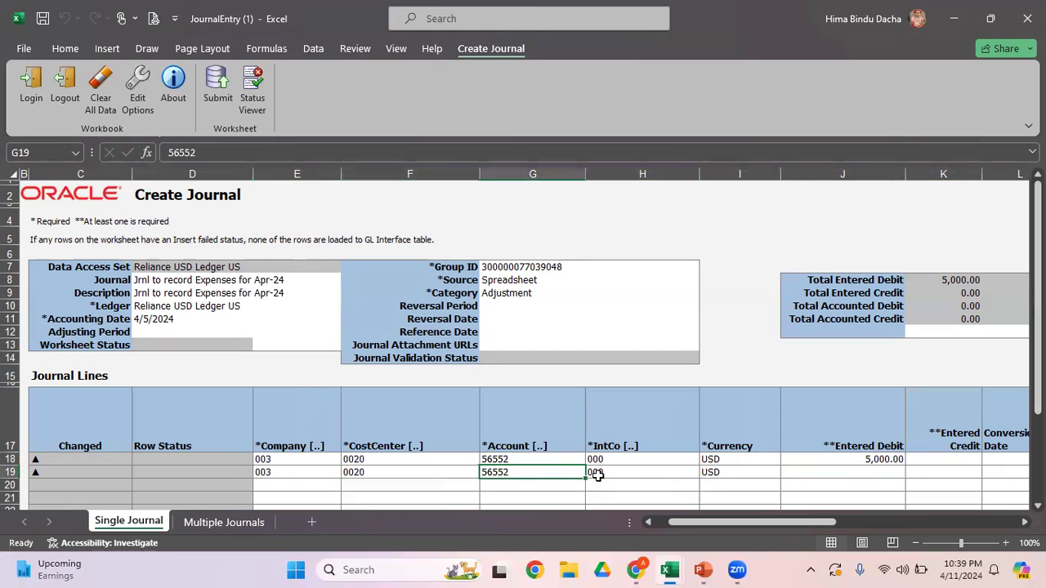
{"action": "double_click", "coordinate": [552, 472]}
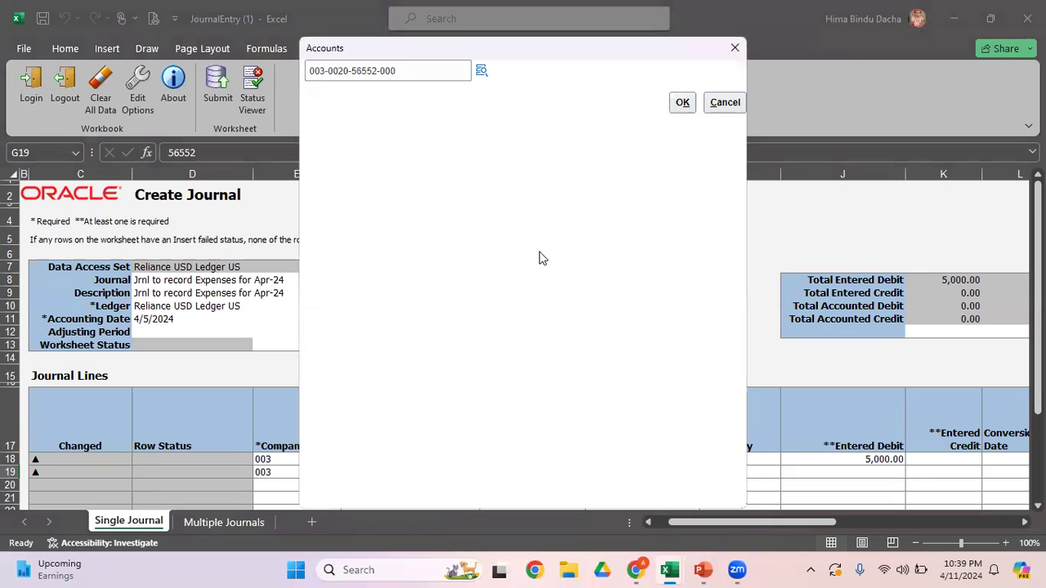
{"action": "left_click", "coordinate": [482, 70]}
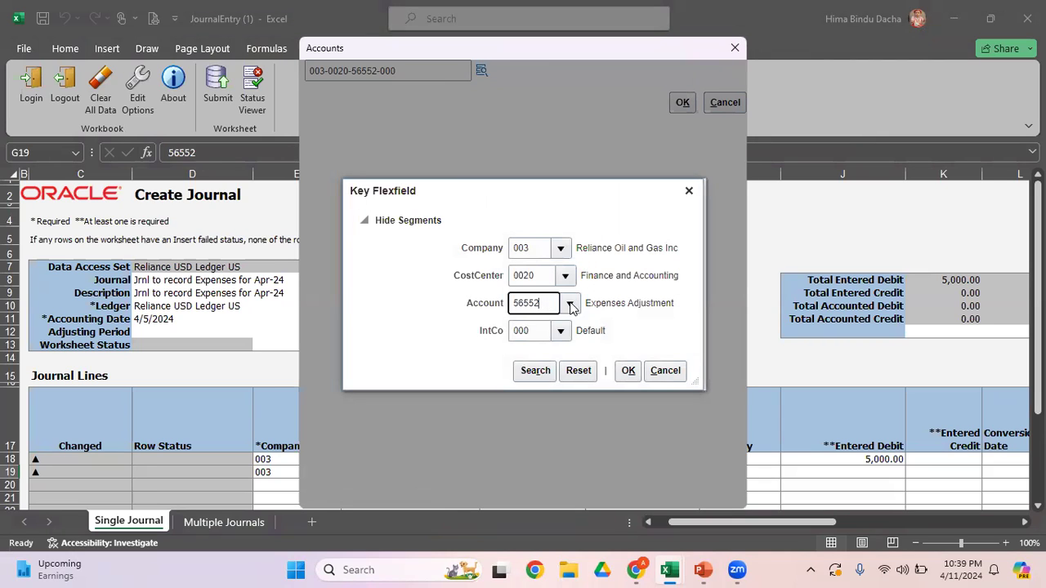
{"action": "left_click", "coordinate": [569, 303]}
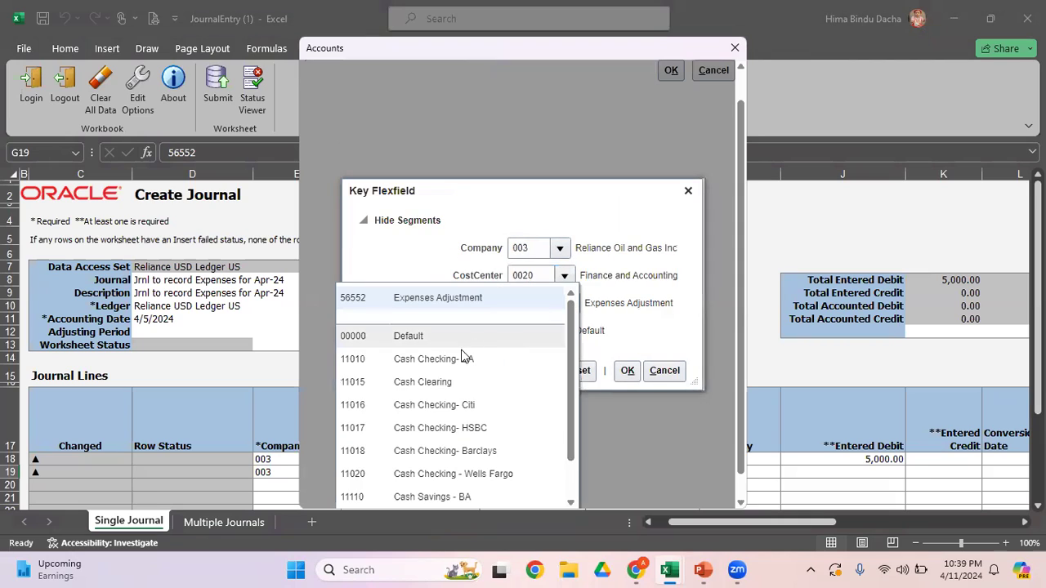
{"action": "left_click", "coordinate": [493, 497]}
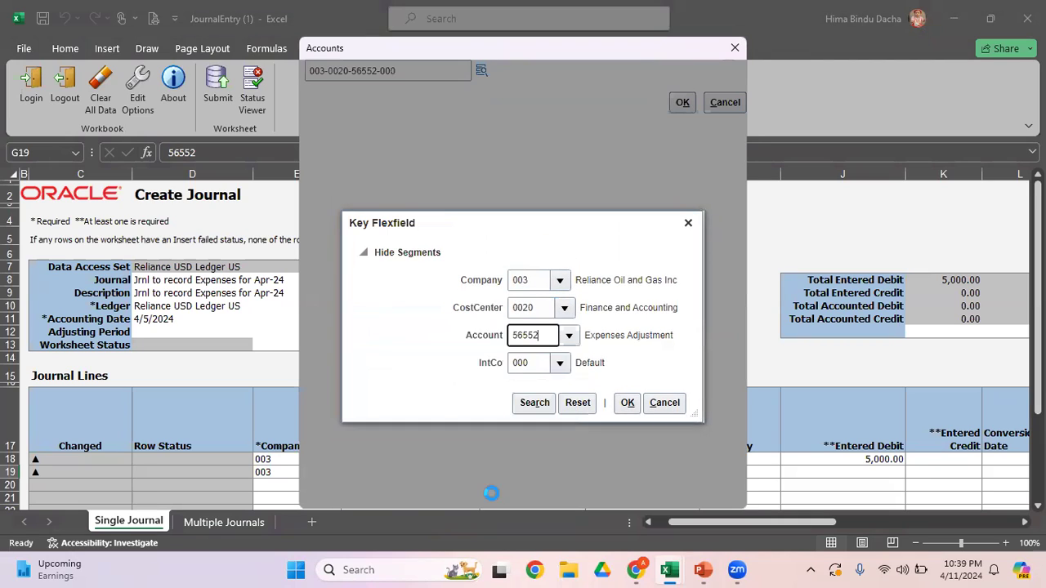
{"action": "left_click", "coordinate": [627, 371]}
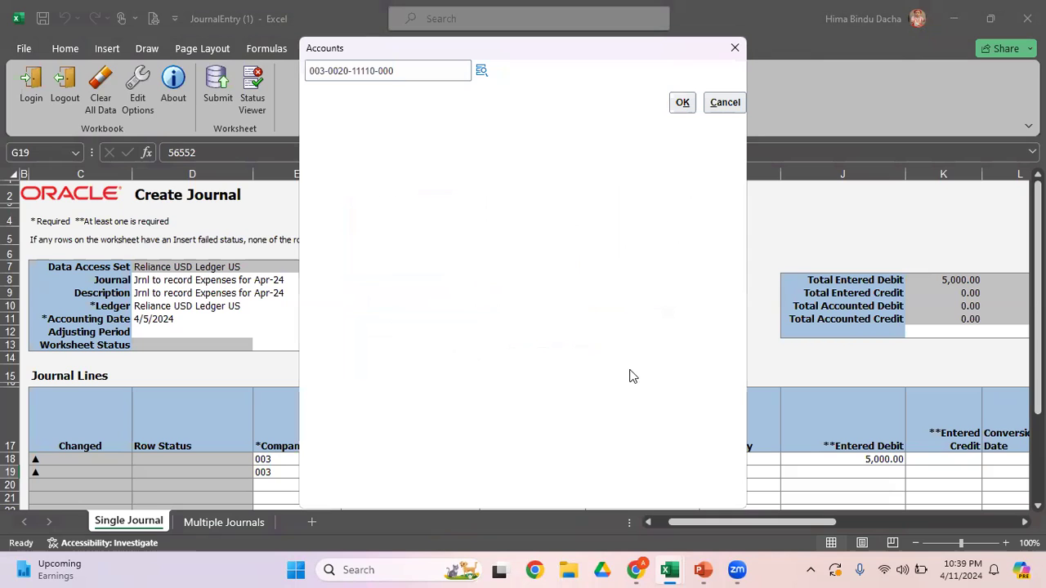
{"action": "left_click", "coordinate": [678, 109]}
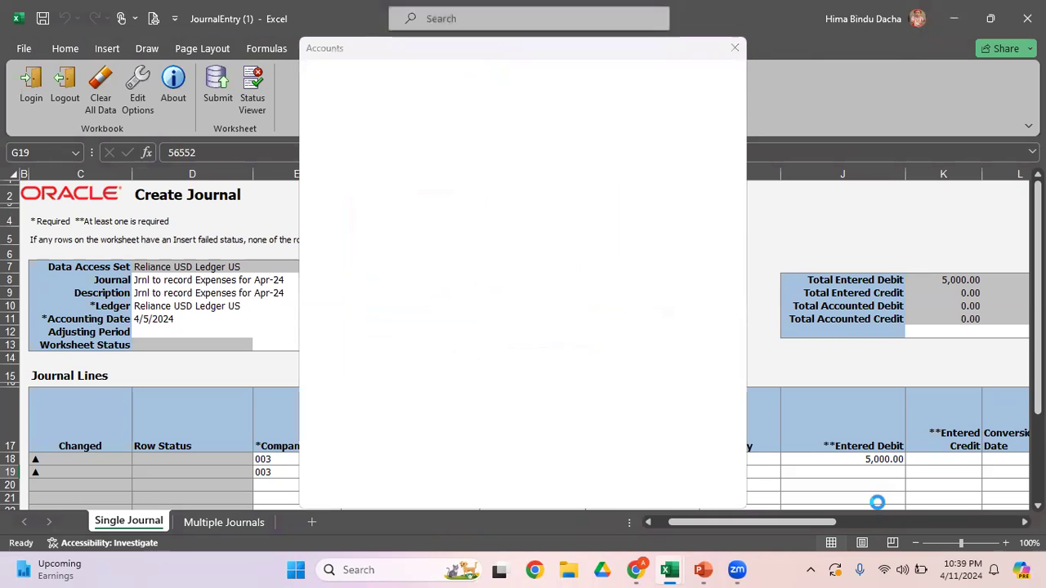
Step: Enter 5,000 as the entered credit on the second journal line
{"action": "left_click", "coordinate": [933, 470]}
{"action": "type", "text": "5000"}
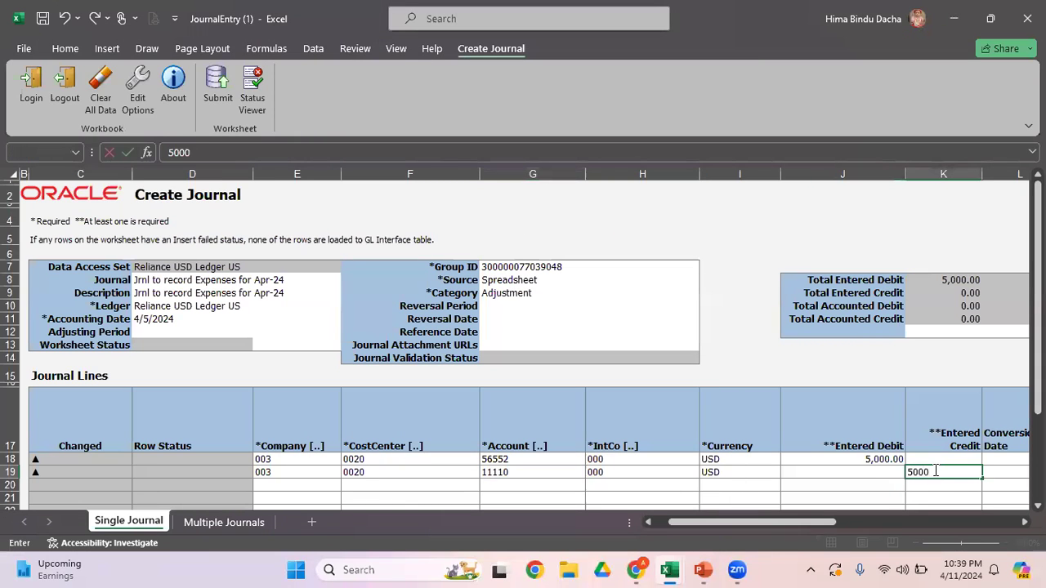
{"action": "key", "text": "ctrl+Return"}
{"action": "key", "text": "Tab"}
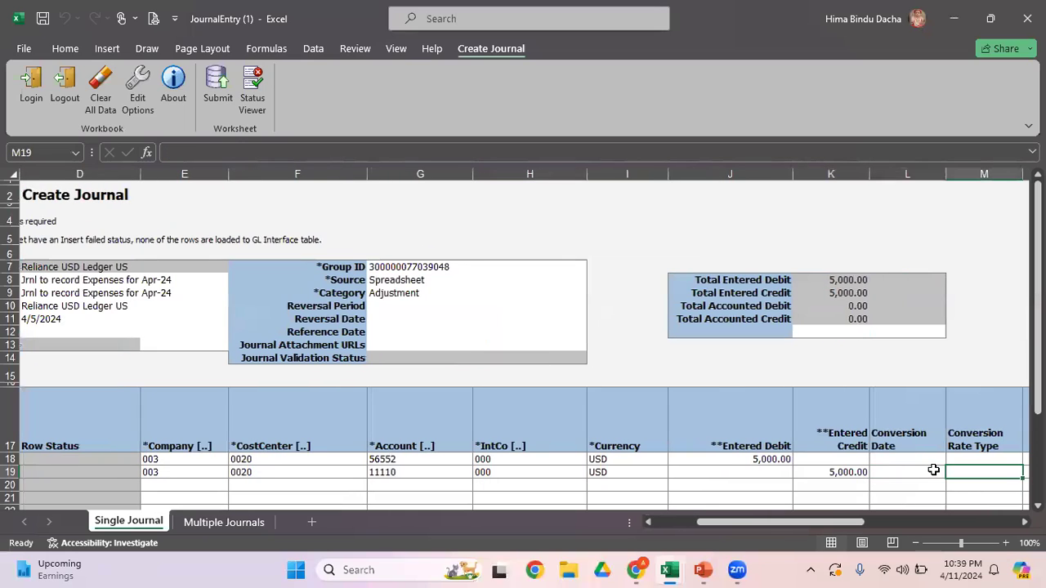
Step: Examine the conversion date, conversion rate type and conversion rate columns of the second journal line
{"action": "key", "text": "Left"}
{"action": "key", "text": "Left"}
{"action": "key", "text": "Left"}
{"action": "key", "text": "Left"}
{"action": "key", "text": "Right"}
{"action": "key", "text": "Right"}
{"action": "key", "text": "Right"}
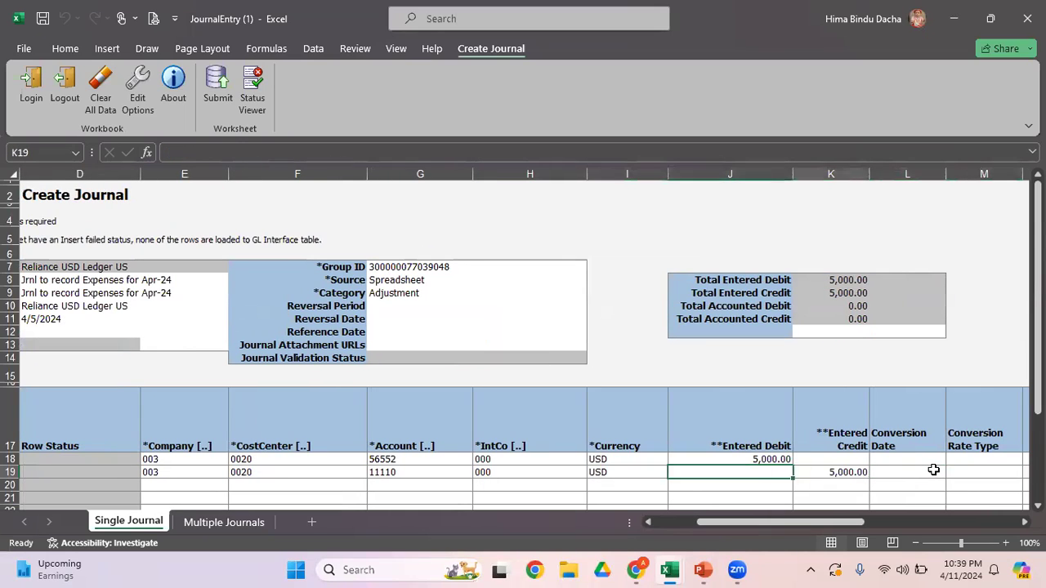
{"action": "key", "text": "Right"}
{"action": "key", "text": "Right"}
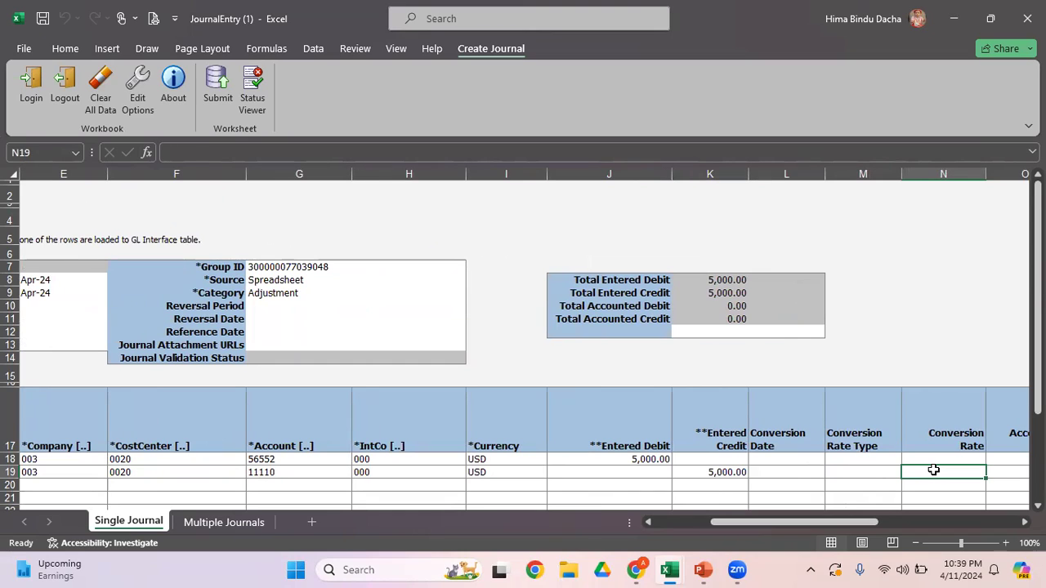
{"action": "key", "text": "Left"}
{"action": "key", "text": "Left"}
{"action": "key", "text": "Left"}
{"action": "key", "text": "Left"}
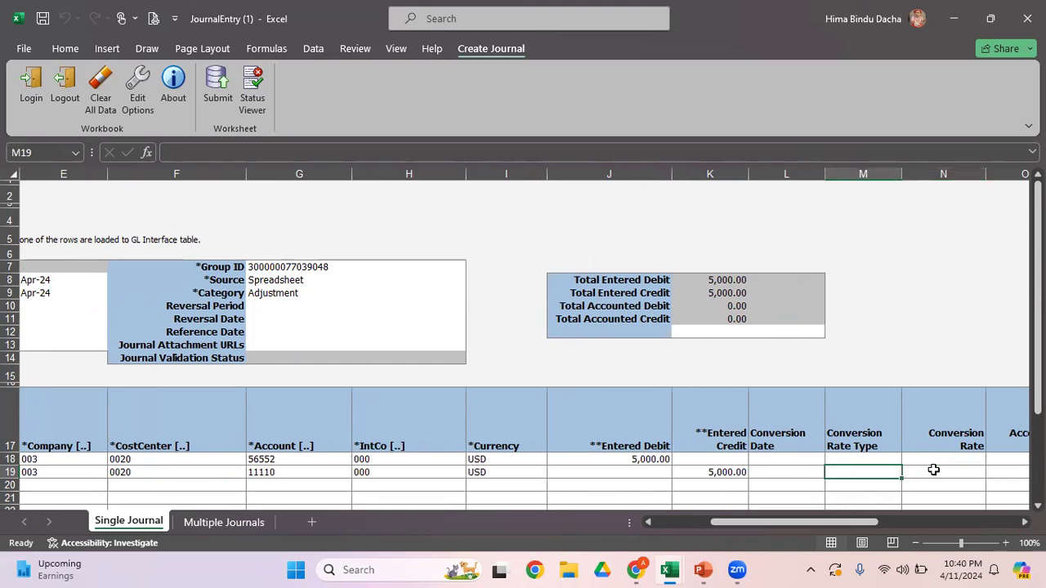
{"action": "key", "text": "Right"}
{"action": "key", "text": "Right"}
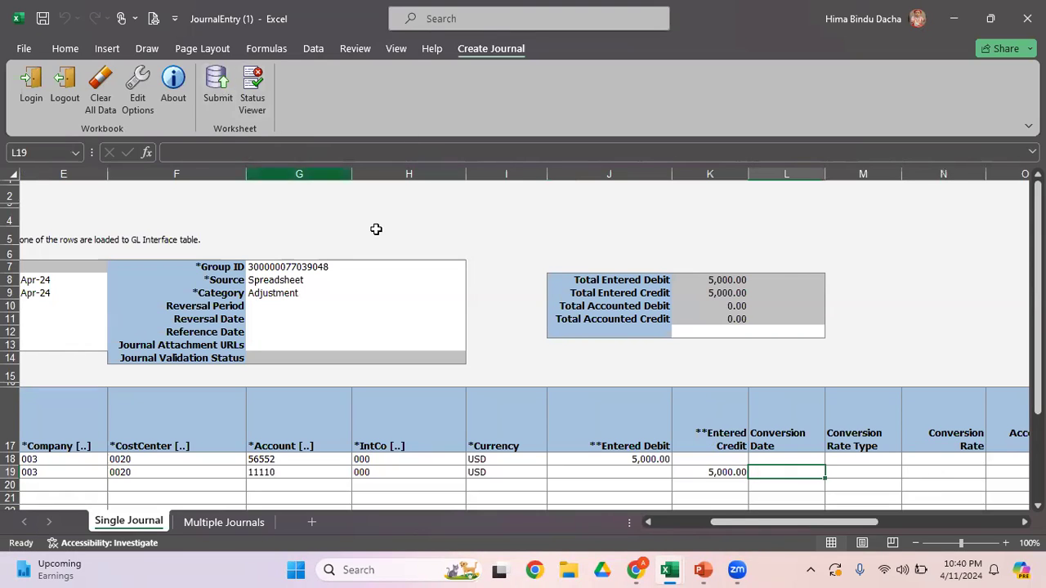
{"action": "key", "text": "Right"}
{"action": "key", "text": "Right"}
{"action": "key", "text": "Right"}
{"action": "key", "text": "Right"}
{"action": "key", "text": "Right"}
{"action": "key", "text": "Right"}
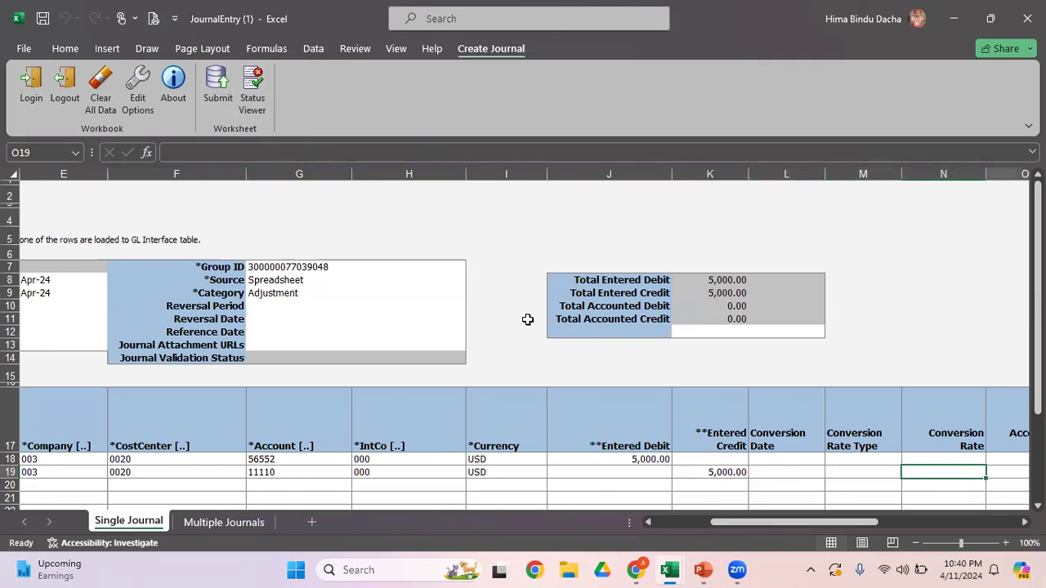
Step: Enter "Exp for Apr-24" as the first line's Line Description and copy it to the second journal line
{"action": "key", "text": "Left"}
{"action": "key", "text": "Up"}
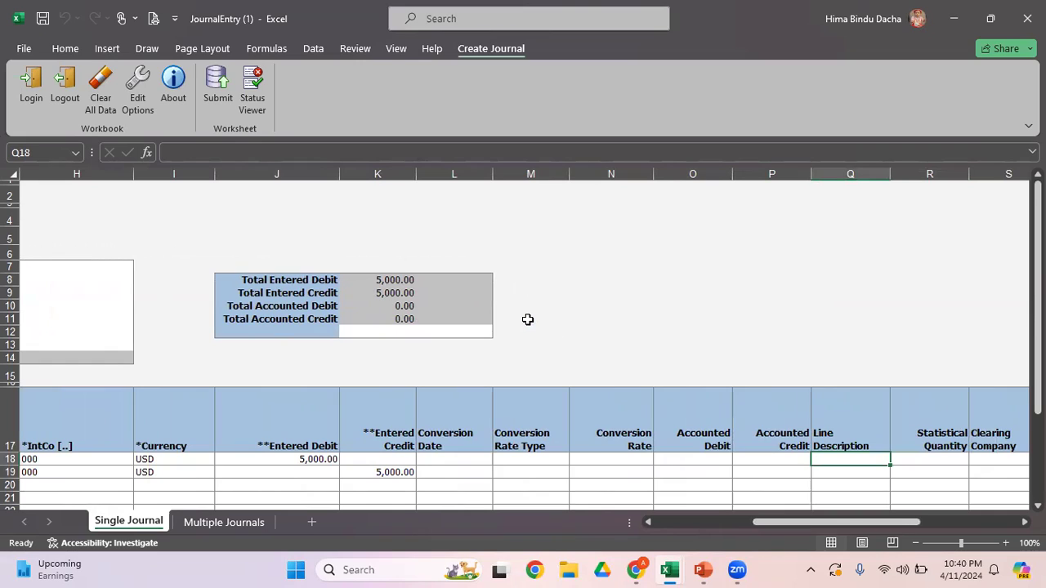
{"action": "type", "text": "Exp for Aug"}
{"action": "key", "text": "BackSpace"}
{"action": "key", "text": "BackSpace"}
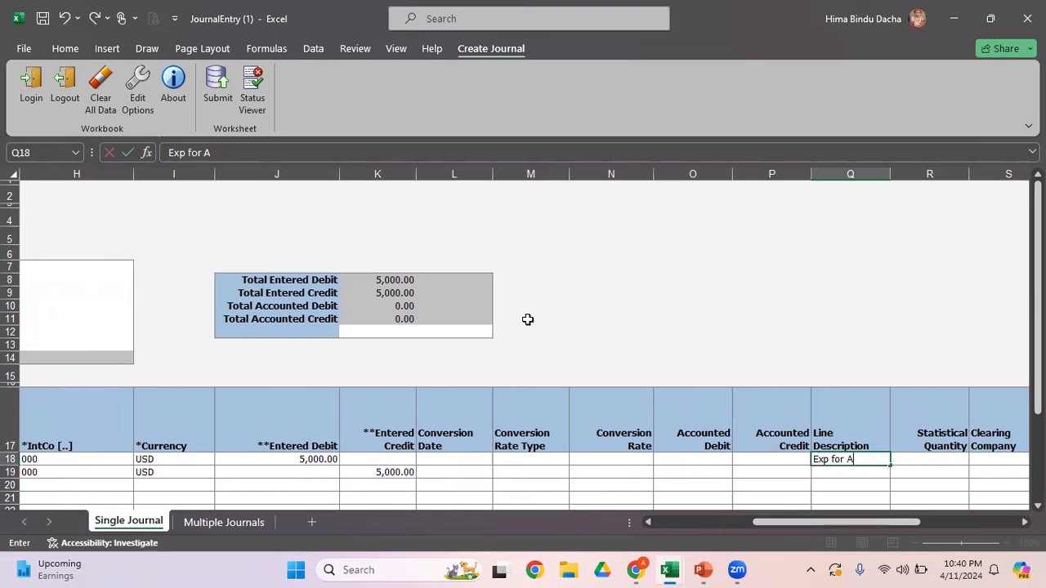
{"action": "type", "text": "pr-24"}
{"action": "key", "text": "Return"}
{"action": "key", "text": "Up"}
{"action": "key", "text": "ctrl+c"}
{"action": "key", "text": "Down"}
{"action": "key", "text": "Return"}
Step: Review the remaining optional journal line columns through Key, and return to the start of the second journal line
{"action": "key", "text": "Right"}
{"action": "key", "text": "Right"}
{"action": "key", "text": "Right"}
{"action": "key", "text": "Right"}
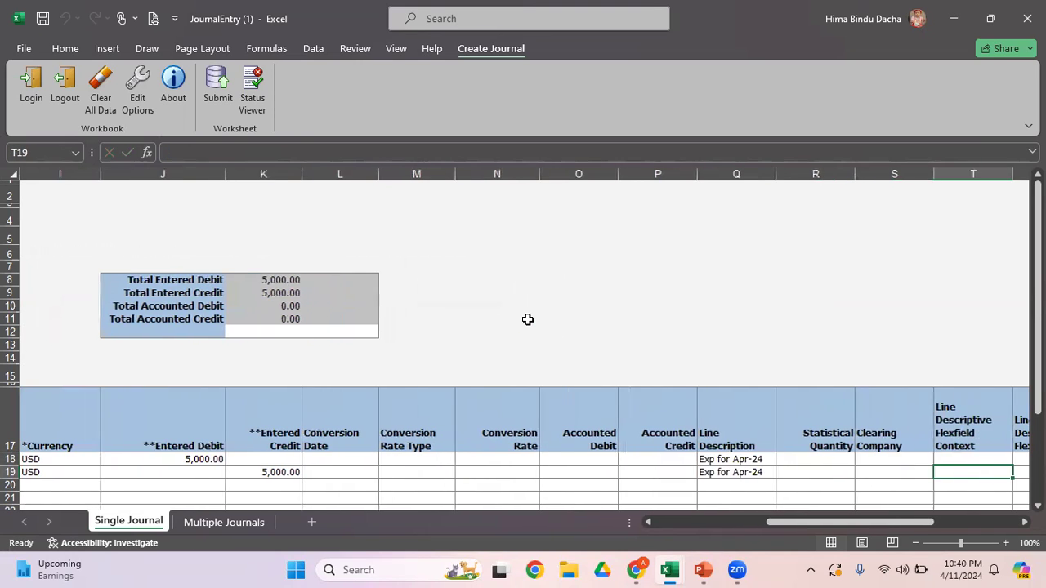
{"action": "key", "text": "Right"}
{"action": "key", "text": "Right"}
{"action": "key", "text": "Right"}
{"action": "key", "text": "Right"}
{"action": "key", "text": "Right"}
{"action": "key", "text": "Right"}
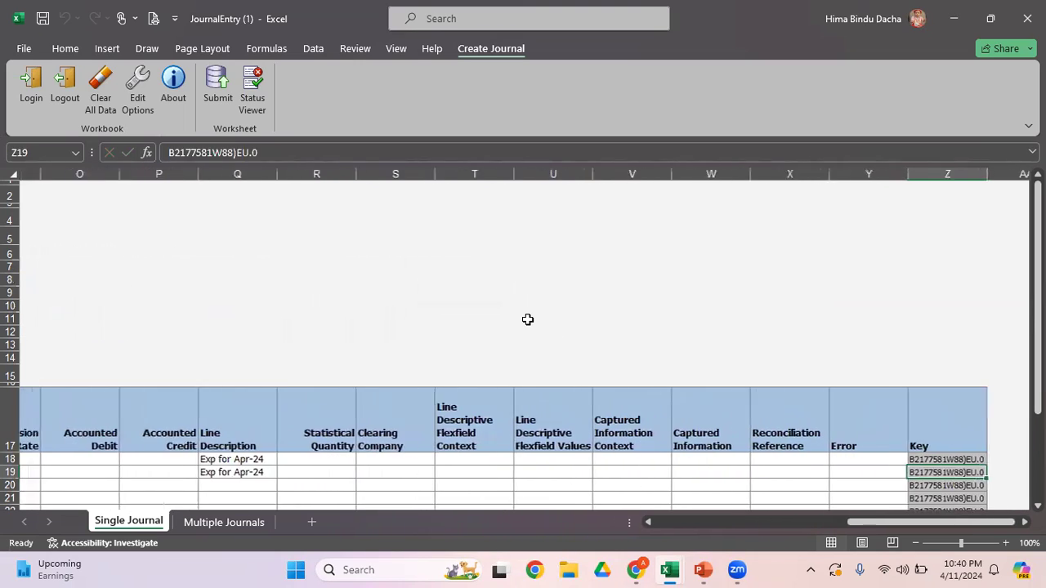
{"action": "key", "text": "Left"}
{"action": "key", "text": "Left"}
{"action": "key", "text": "Left"}
{"action": "key", "text": "Right"}
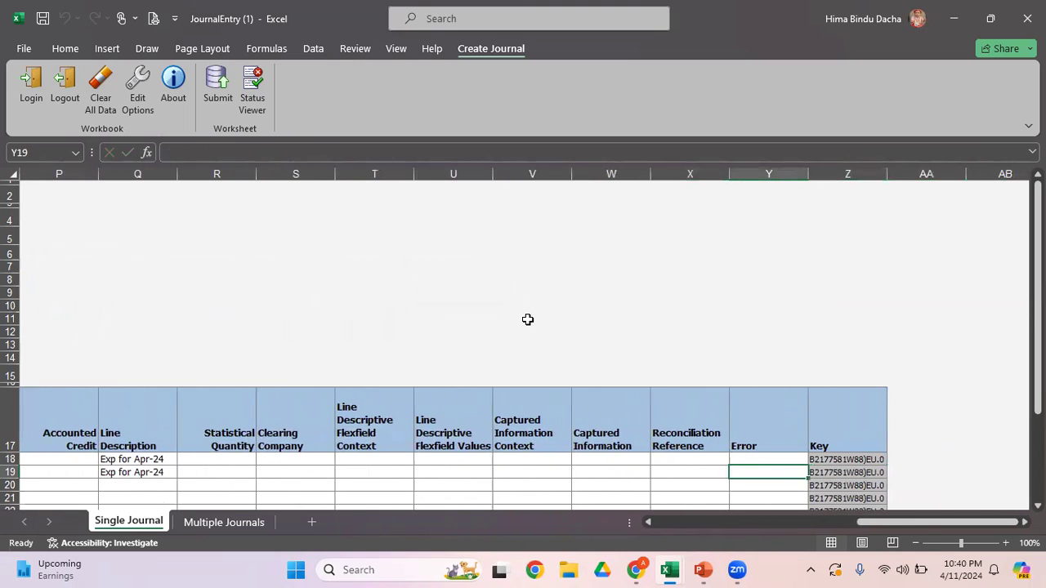
{"action": "key", "text": "Right"}
{"action": "key", "text": "Left"}
{"action": "key", "text": "Left"}
{"action": "key", "text": "Left"}
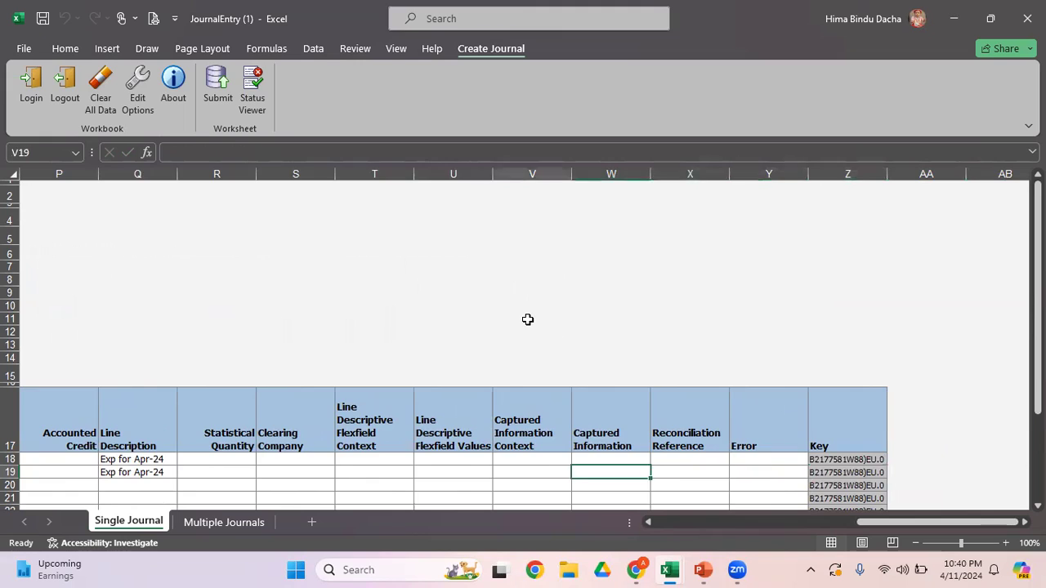
{"action": "key", "text": "Left"}
{"action": "key", "text": "Home"}
{"action": "key", "text": "Right"}
{"action": "key", "text": "Right"}
{"action": "key", "text": "Right"}
{"action": "key", "text": "Right"}
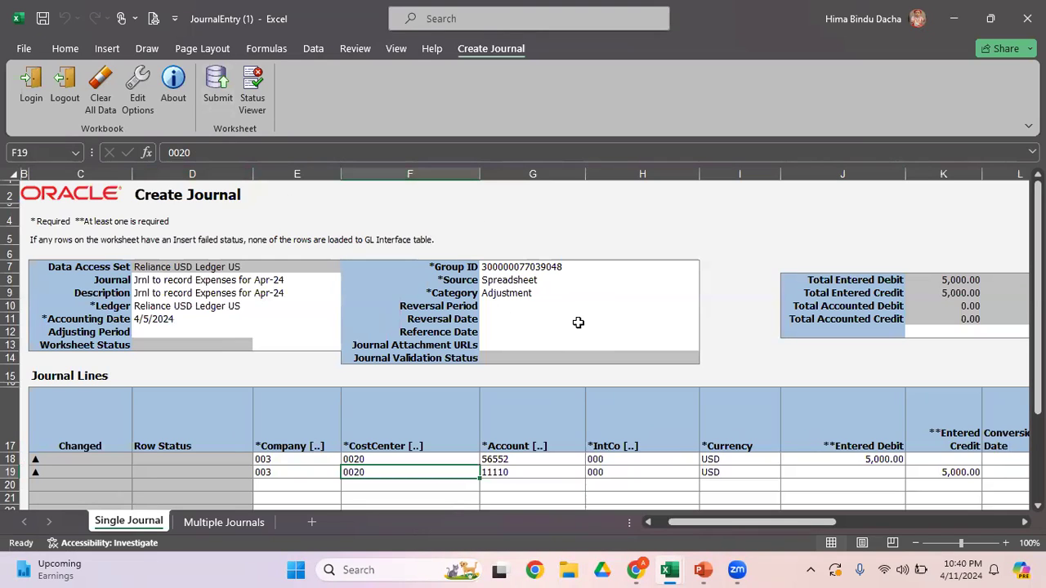
Step: Clear the journal's Category, try to submit the worksheet, and close the Status Viewer
{"action": "left_click", "coordinate": [513, 292]}
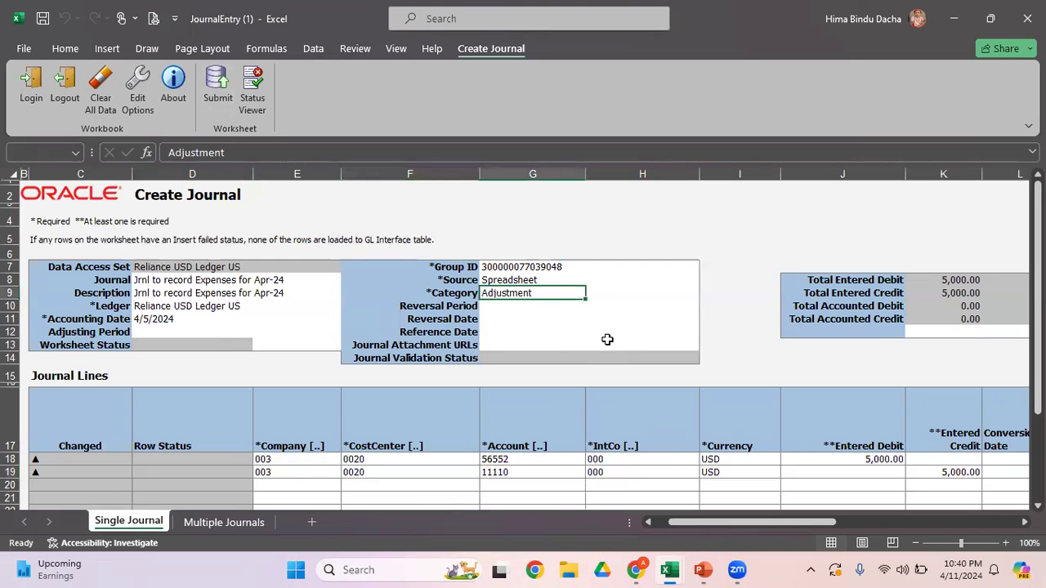
{"action": "key", "text": "ctrl+c"}
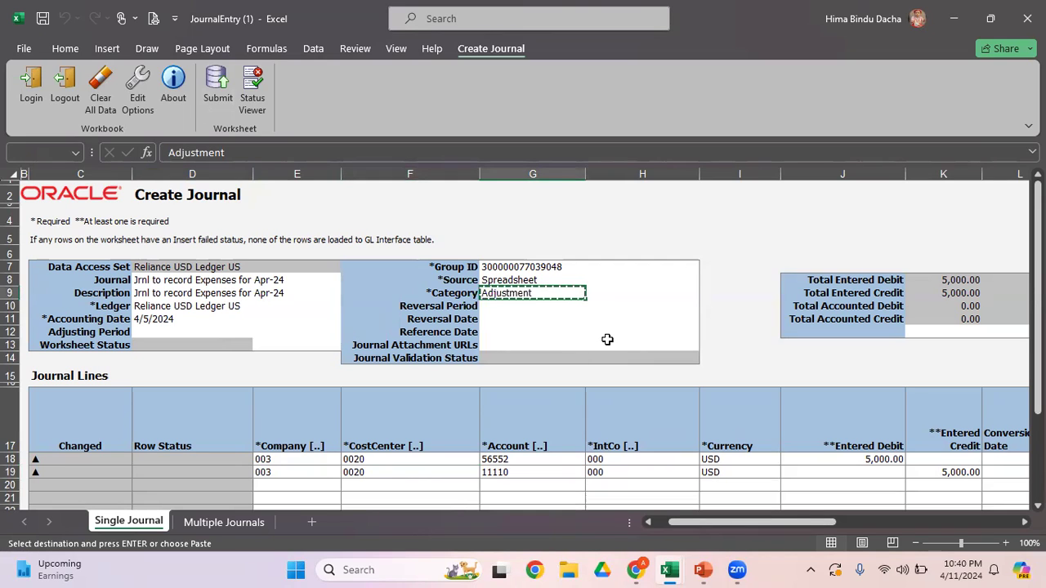
{"action": "key", "text": "Delete"}
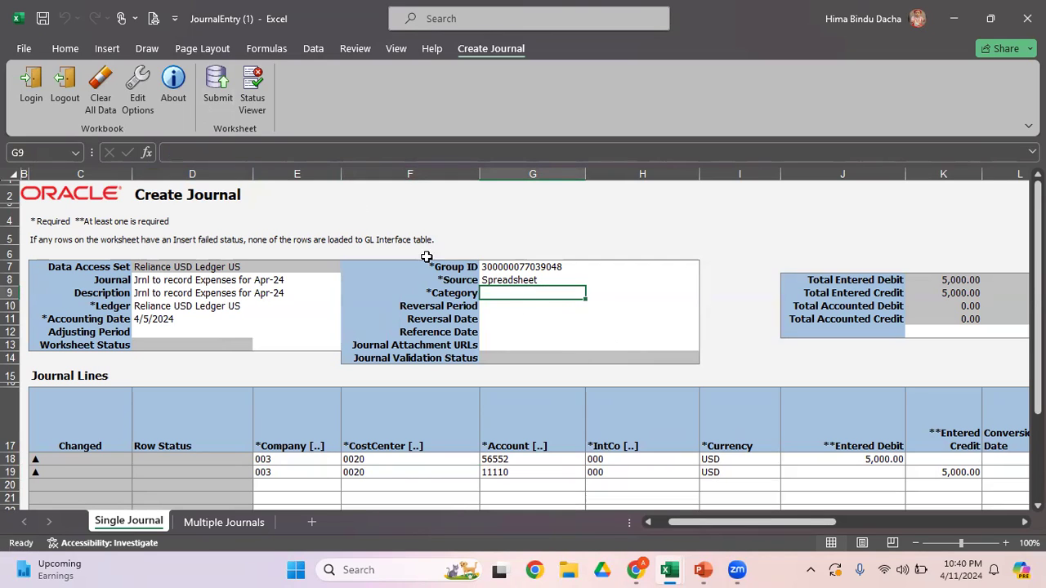
{"action": "left_click", "coordinate": [213, 98]}
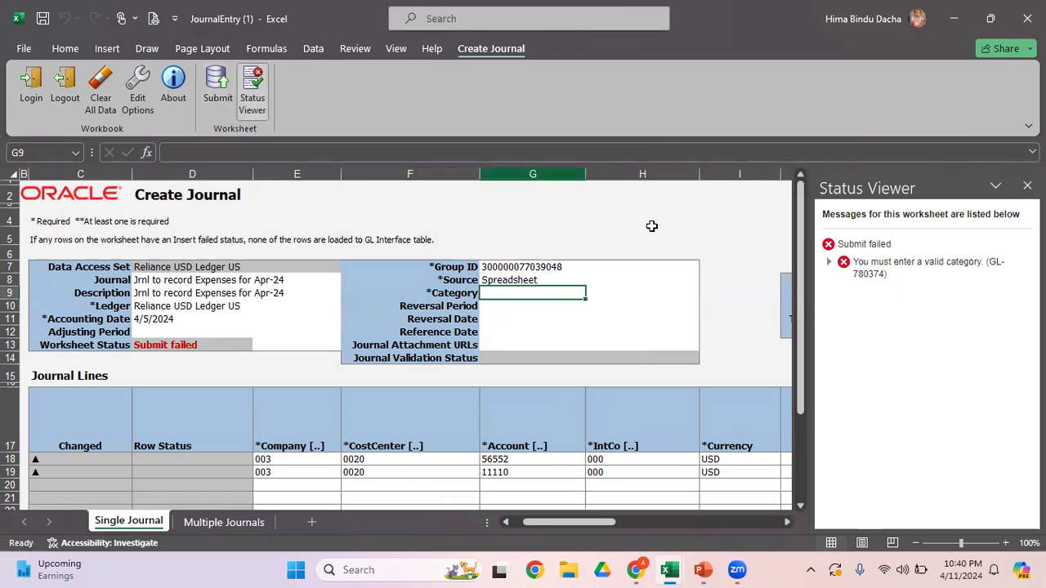
{"action": "left_click", "coordinate": [1028, 186]}
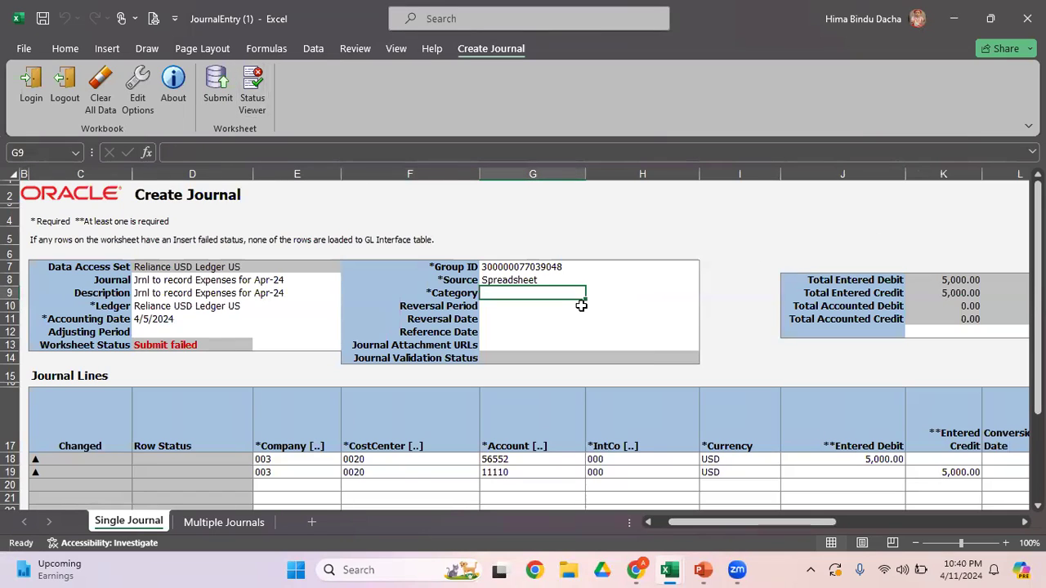
Step: Set the journal's Category to Adjustment
{"action": "type", "text": "adjustment"}
{"action": "key", "text": "Return"}
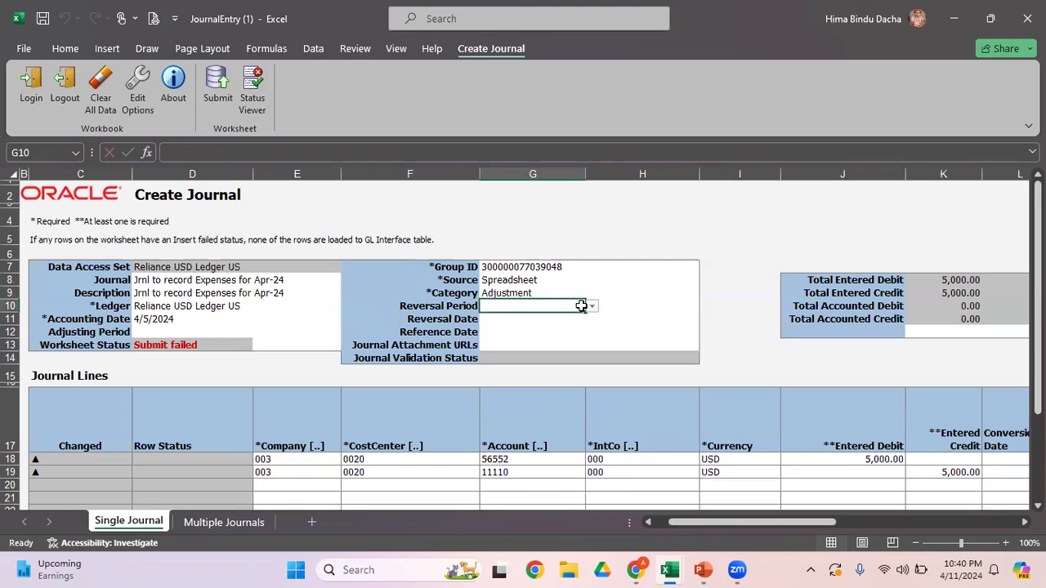
Step: Change the Currency of both journal lines to USD111 and try to submit the worksheet for journal import and posting
{"action": "left_click", "coordinate": [732, 460]}
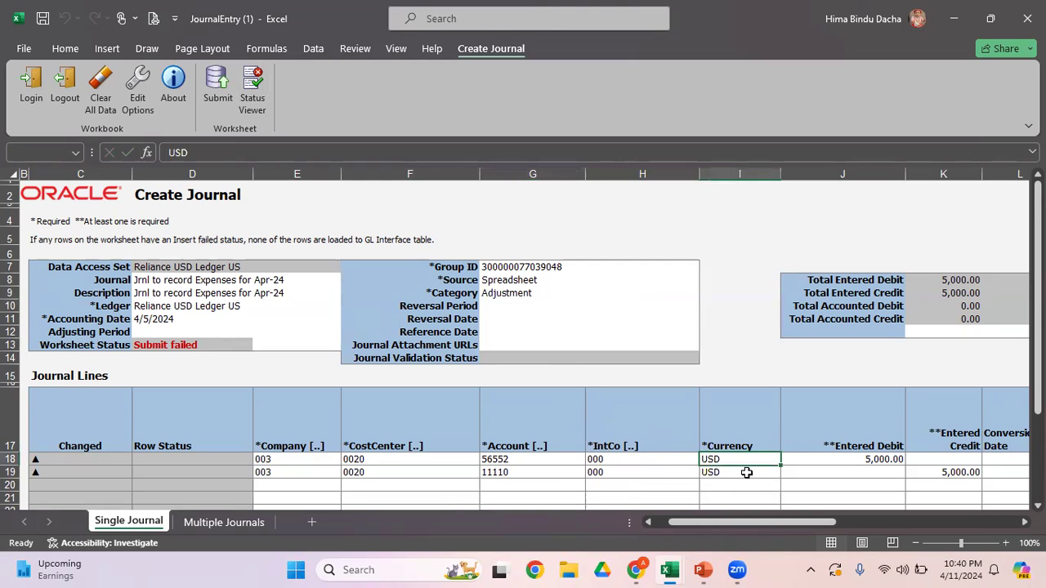
{"action": "key", "text": "F2"}
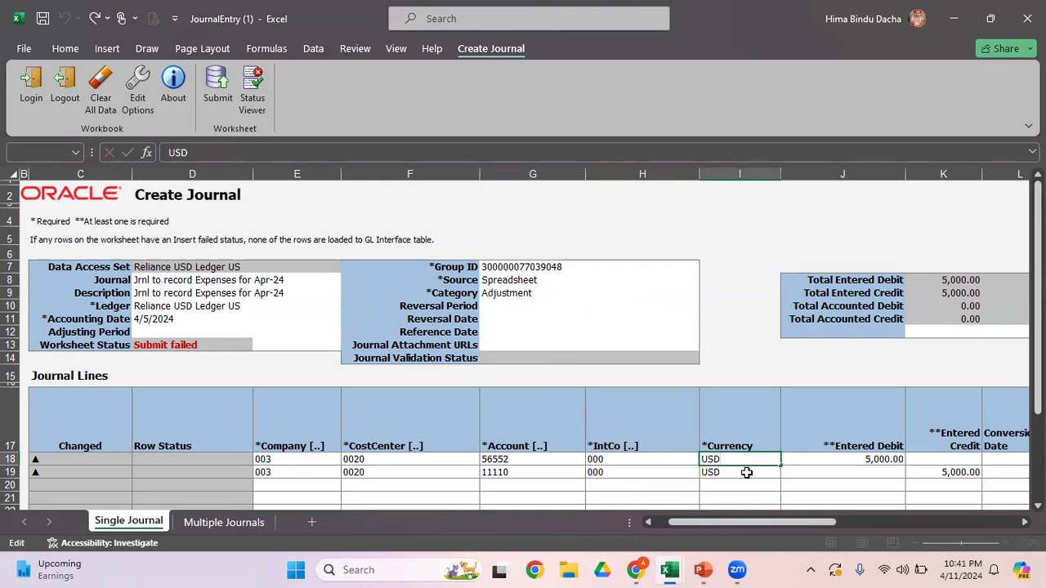
{"action": "type", "text": "111"}
{"action": "key", "text": "Return"}
{"action": "key", "text": "Up"}
{"action": "key", "text": "ctrl+c"}
{"action": "left_click", "coordinate": [746, 472]}
{"action": "key", "text": "Return"}
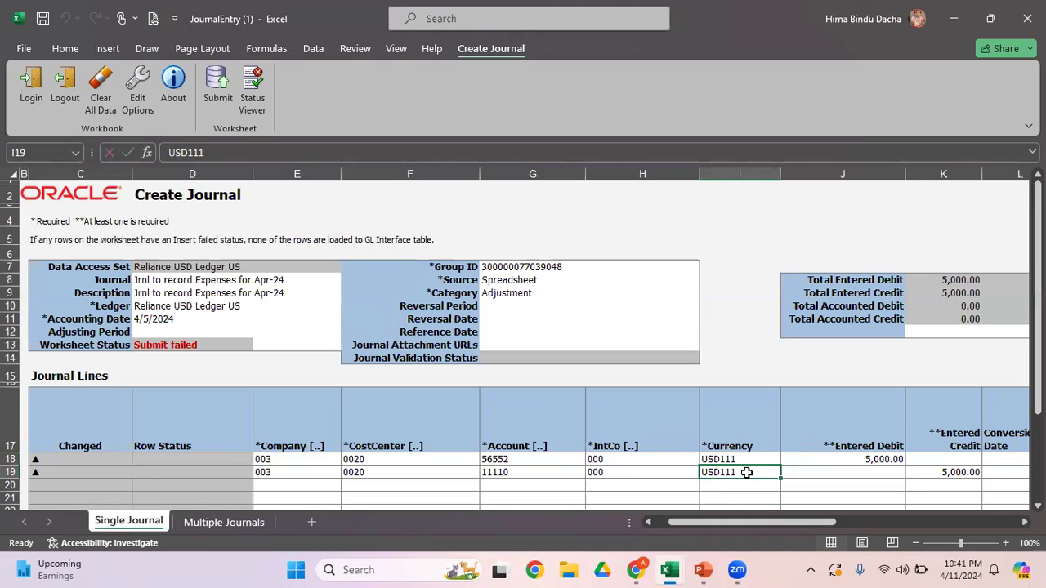
{"action": "left_click", "coordinate": [218, 87]}
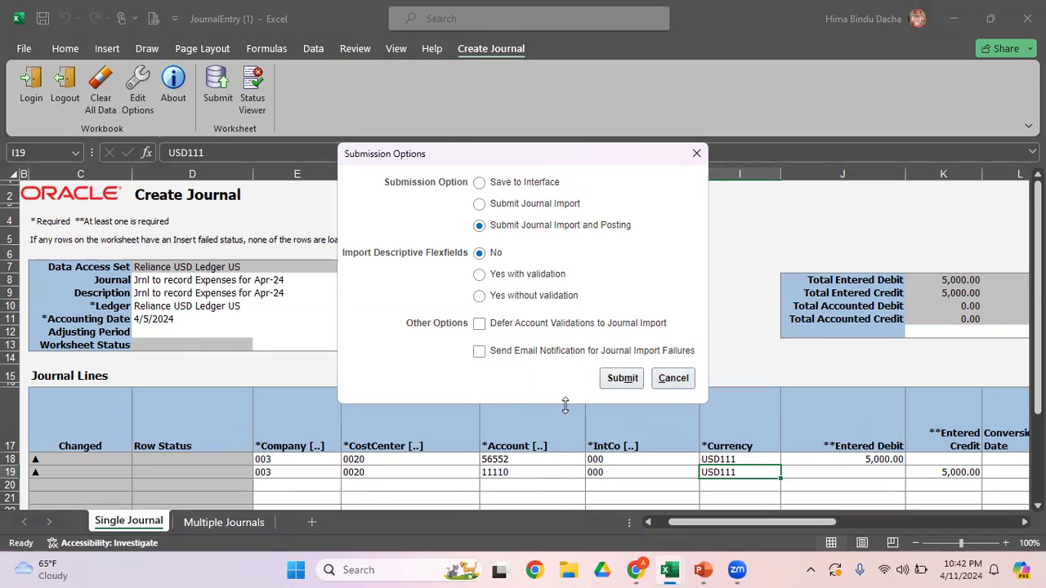
{"action": "left_click", "coordinate": [626, 382]}
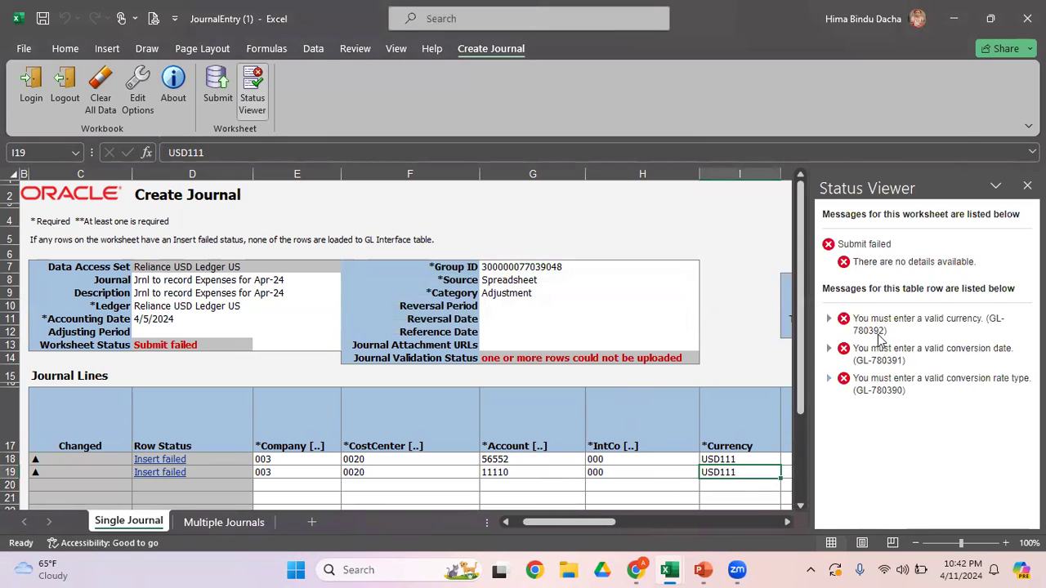
Step: Set the Currency of both journal lines back to USD and close the Status Viewer
{"action": "left_click", "coordinate": [665, 465]}
{"action": "key", "text": "Right"}
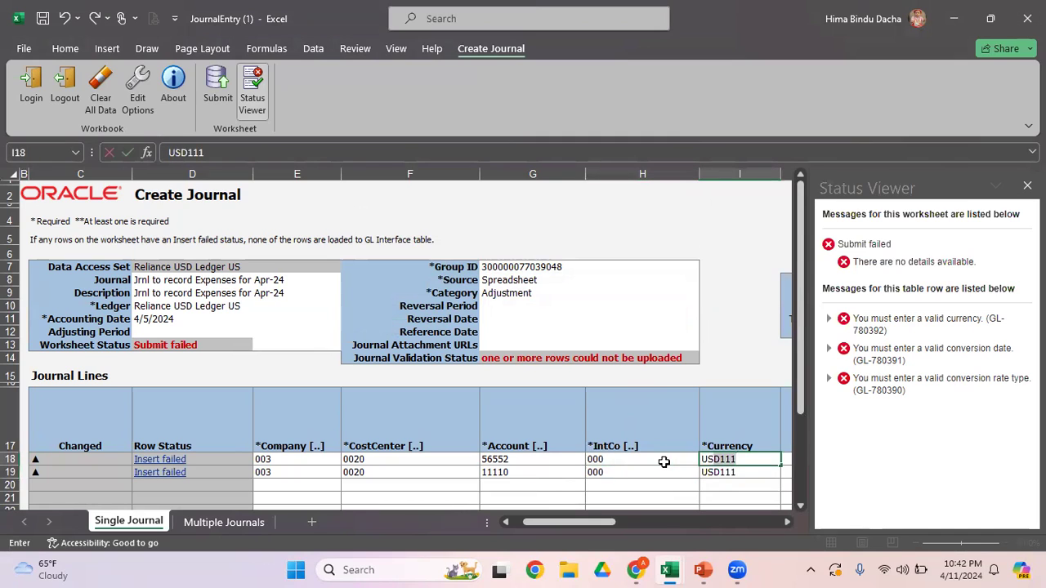
{"action": "key", "text": "F2"}
{"action": "key", "text": "BackSpace"}
{"action": "key", "text": "BackSpace"}
{"action": "key", "text": "Return"}
{"action": "key", "text": "Up"}
{"action": "key", "text": "ctrl+c"}
{"action": "key", "text": "Down"}
{"action": "key", "text": "Return"}
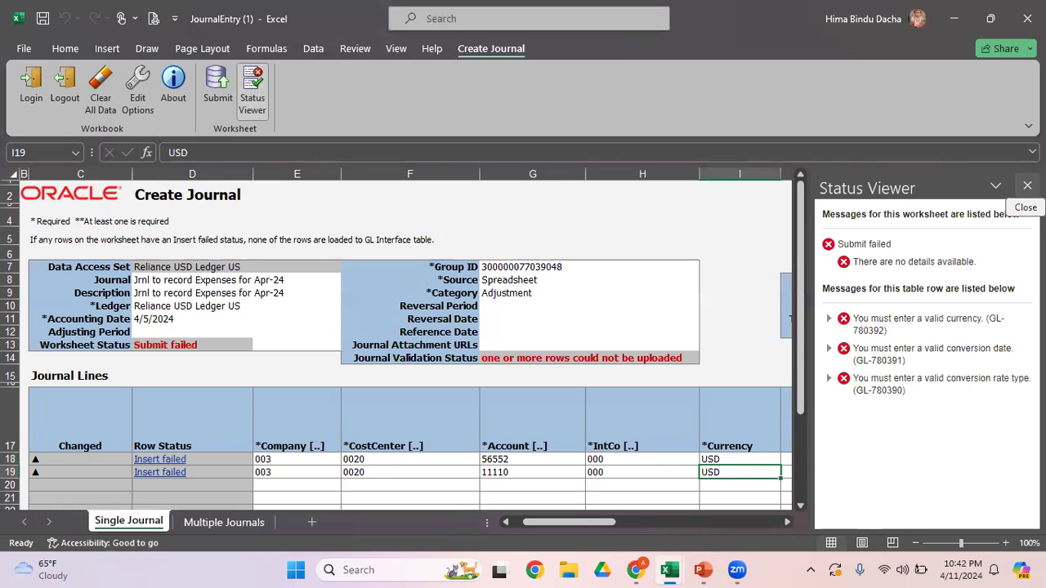
{"action": "left_click", "coordinate": [1027, 186]}
Step: Set the second journal line's Entered Credit to 4500
{"action": "left_click", "coordinate": [956, 469]}
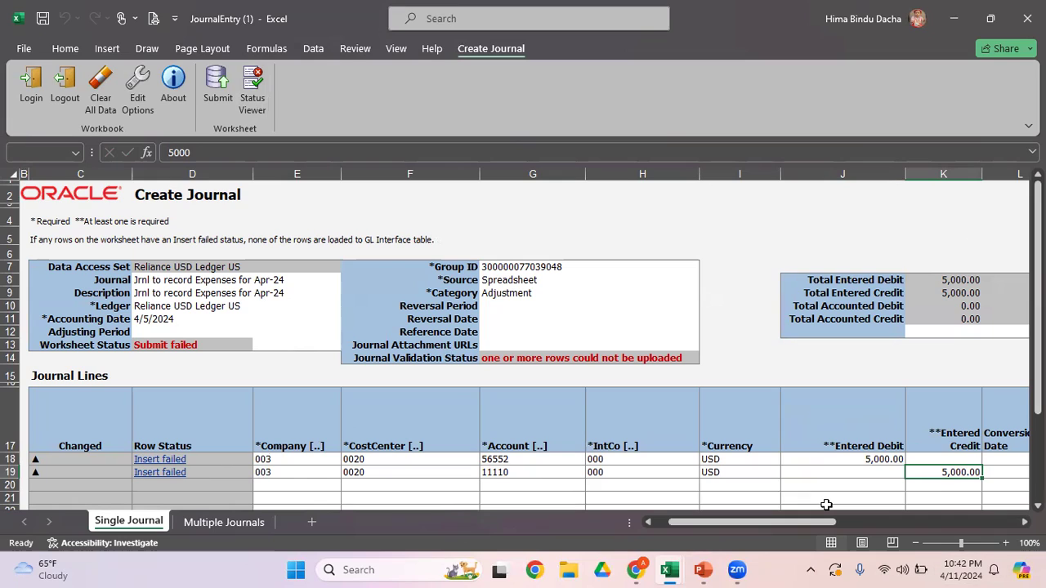
{"action": "type", "text": "4500"}
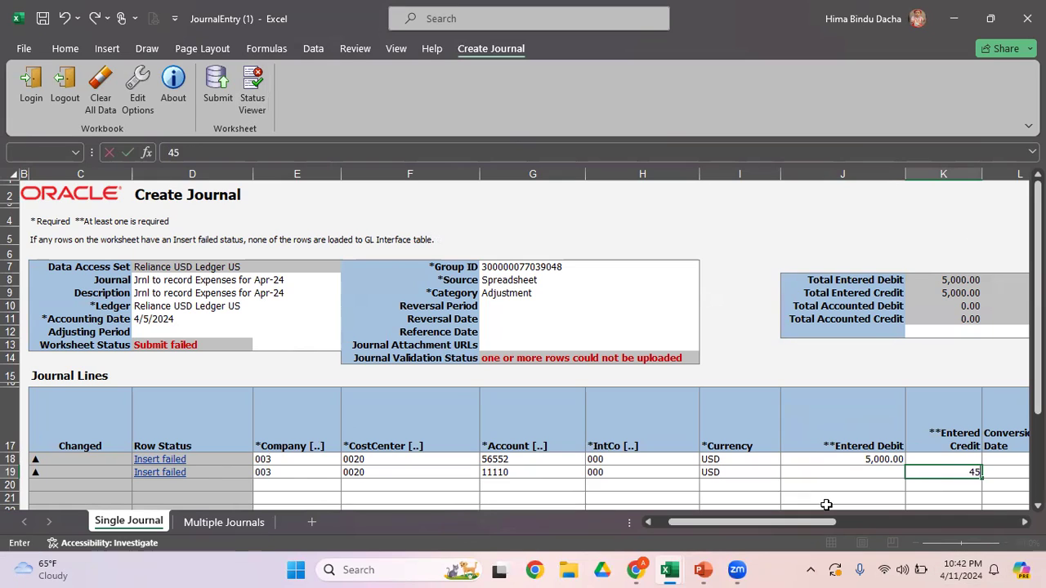
{"action": "key", "text": "Return"}
{"action": "key", "text": "Up"}
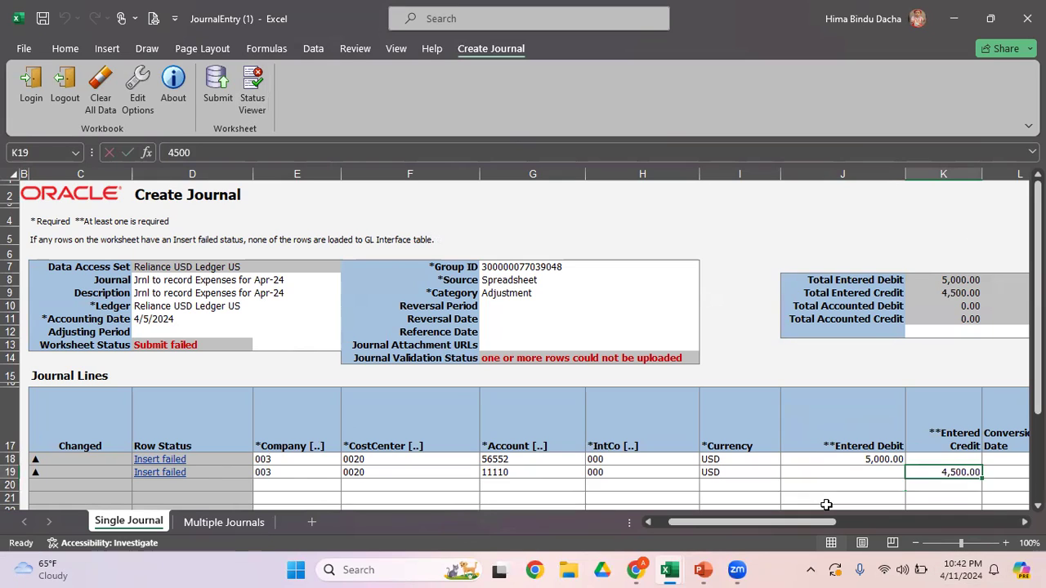
Step: Copy the first journal line's Entered Debit of 5,000.00 into the second line's Entered Credit
{"action": "key", "text": "Left"}
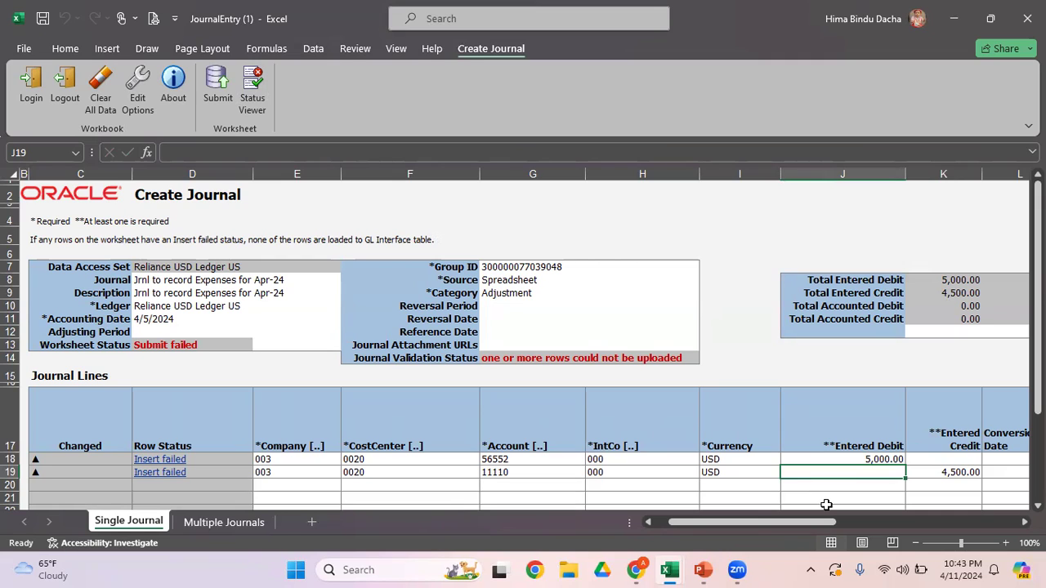
{"action": "key", "text": "Right"}
{"action": "key", "text": "Up"}
{"action": "key", "text": "Left"}
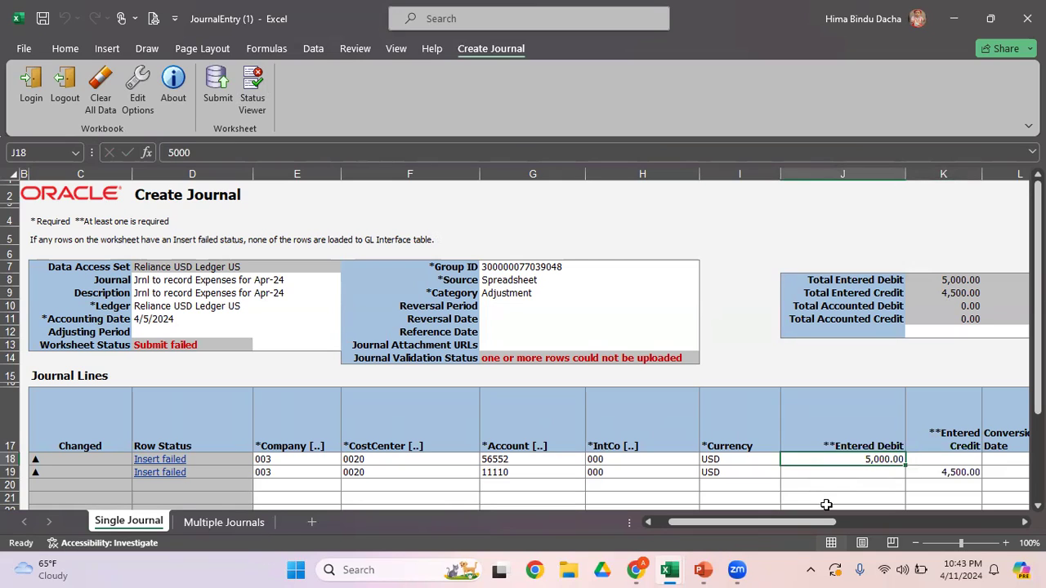
{"action": "key", "text": "ctrl+c"}
{"action": "key", "text": "Down"}
{"action": "key", "text": "Right"}
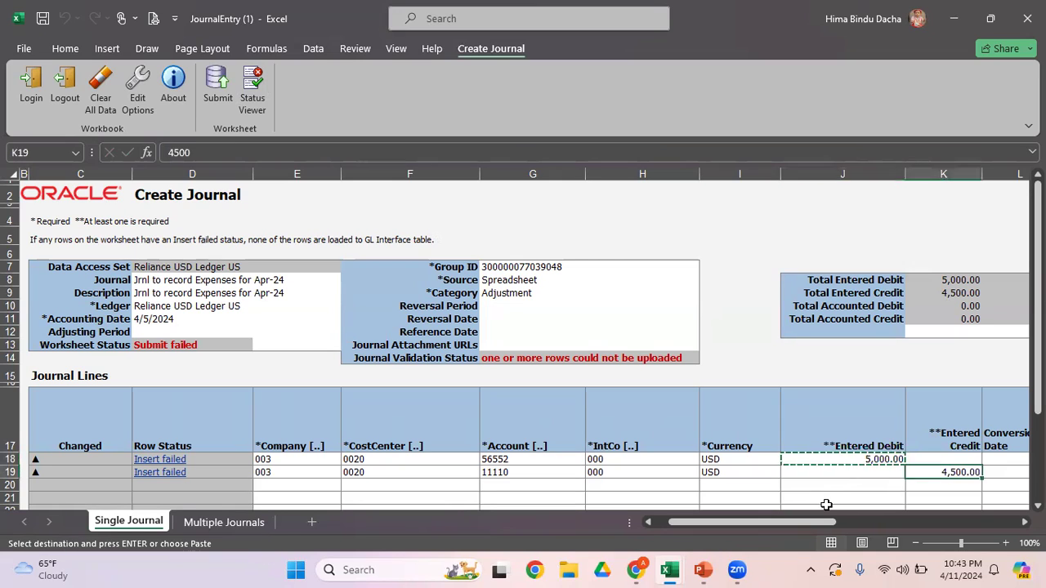
{"action": "key", "text": "Return"}
{"action": "key", "text": "Left"}
{"action": "key", "text": "Left"}
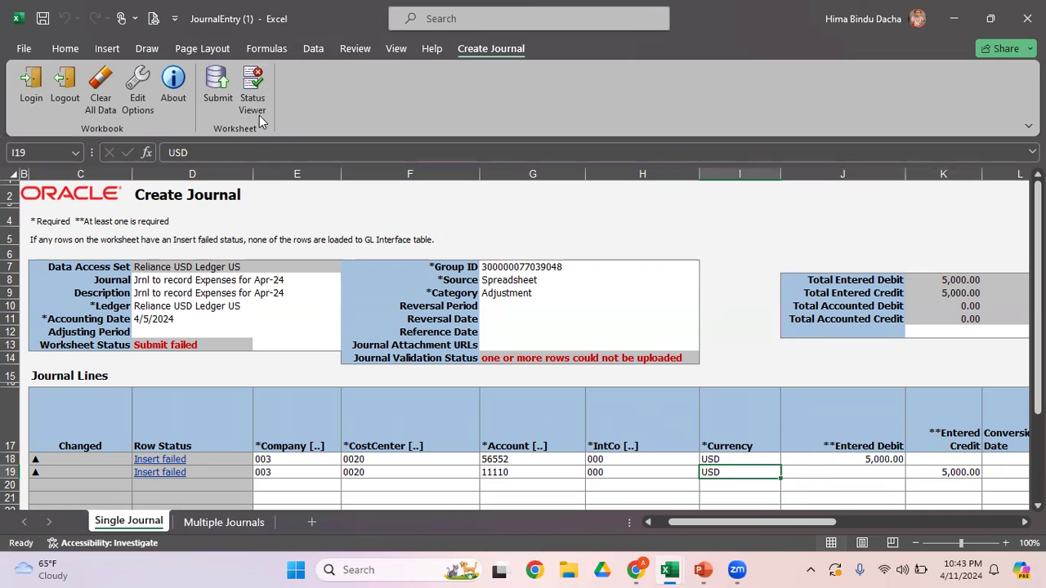
Step: Submit the worksheet with the option Submit Journal Import and Posting, and acknowledge the confirmation
{"action": "left_click", "coordinate": [214, 86]}
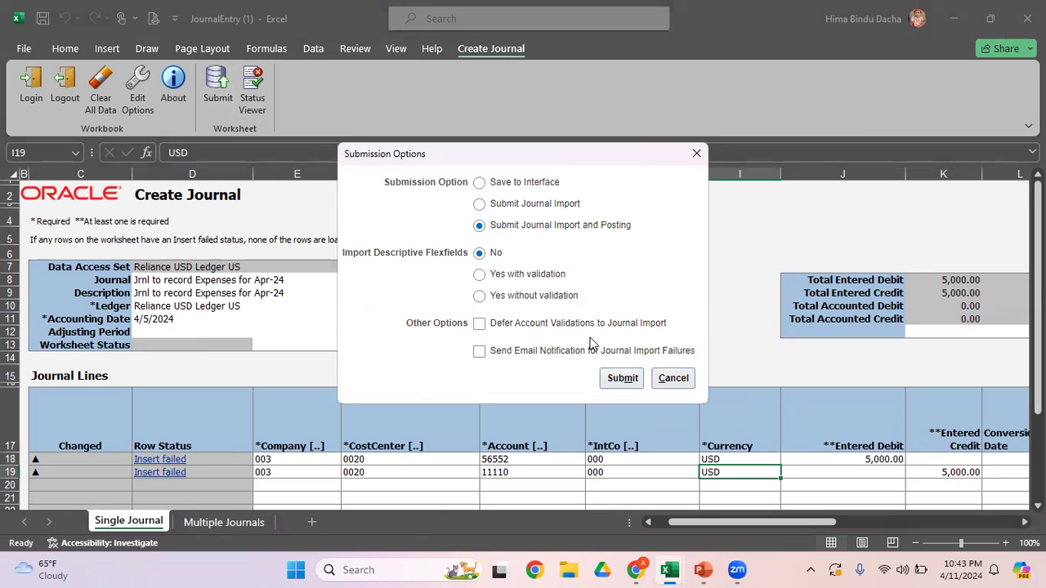
{"action": "left_click", "coordinate": [623, 380]}
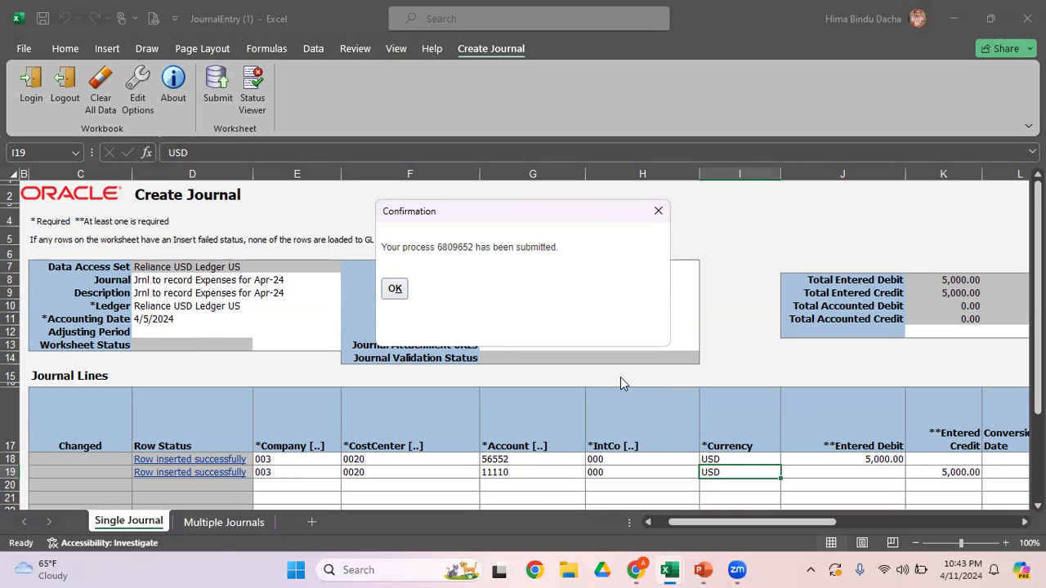
{"action": "left_click", "coordinate": [394, 289]}
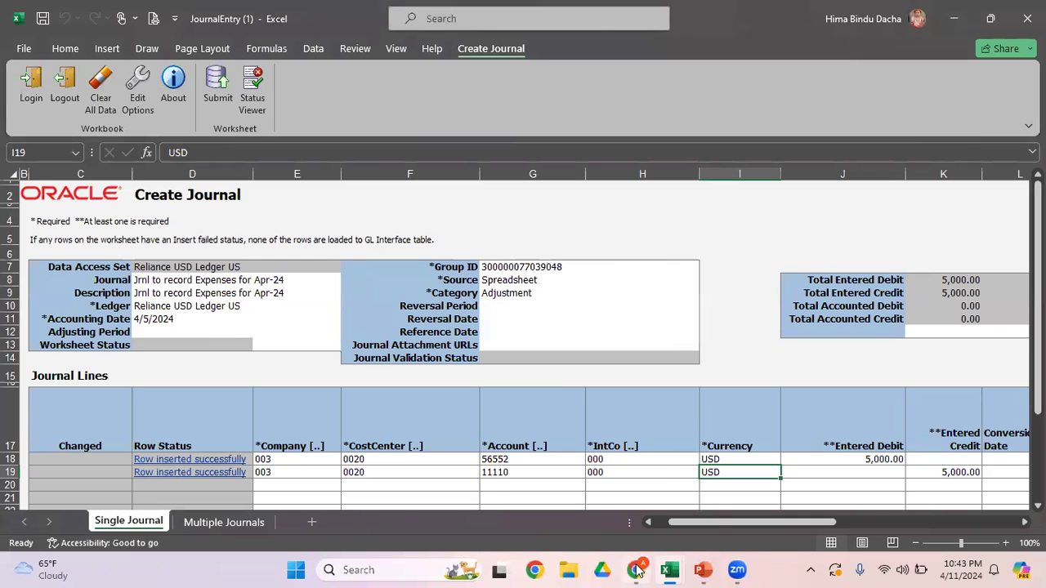
Step: Switch to Oracle Fusion in the browser and open Scheduled Processes
{"action": "mouse_move", "coordinate": [636, 570]}
{"action": "left_click", "coordinate": [661, 508]}
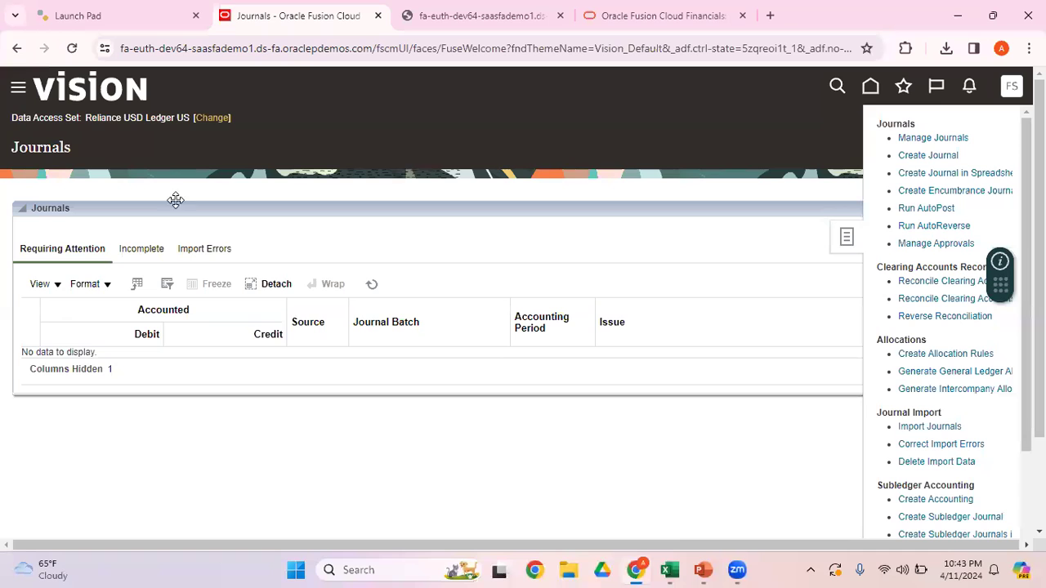
{"action": "left_click", "coordinate": [18, 90]}
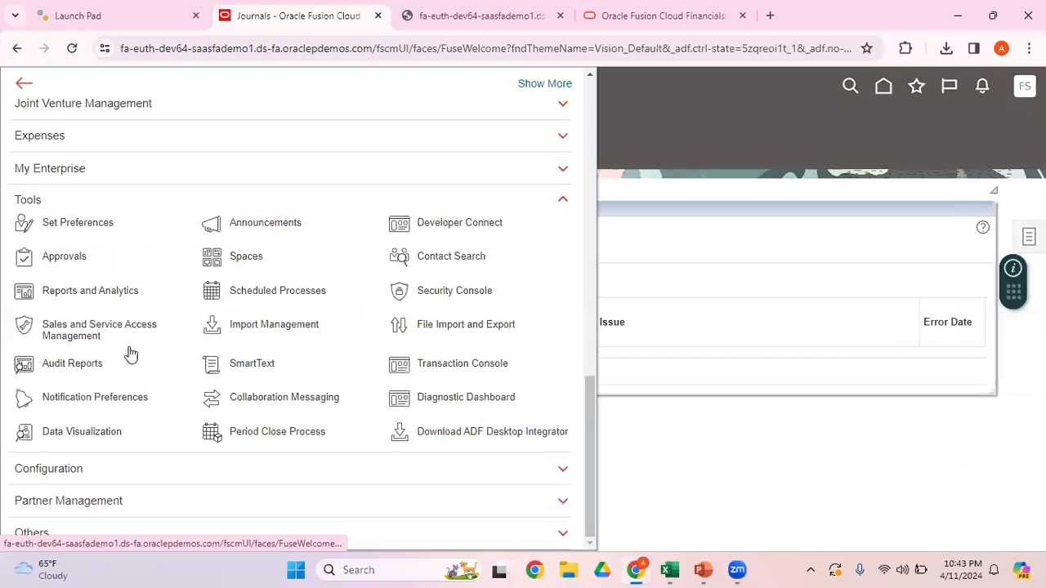
{"action": "left_click", "coordinate": [289, 292]}
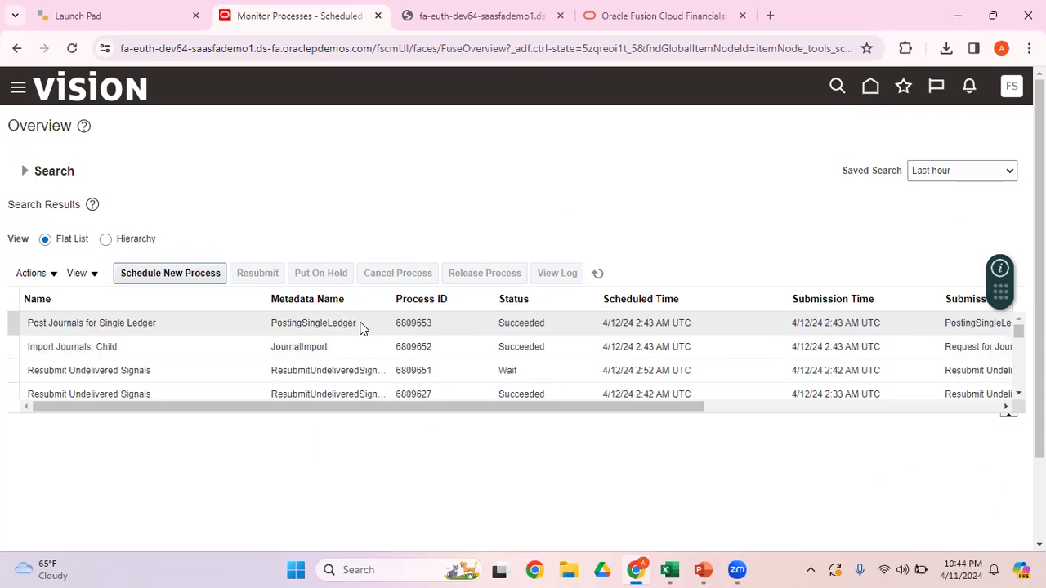
Step: Download the .txt output file attached to the Import Journals: Child process and open it in a full-size window
{"action": "left_click", "coordinate": [343, 347]}
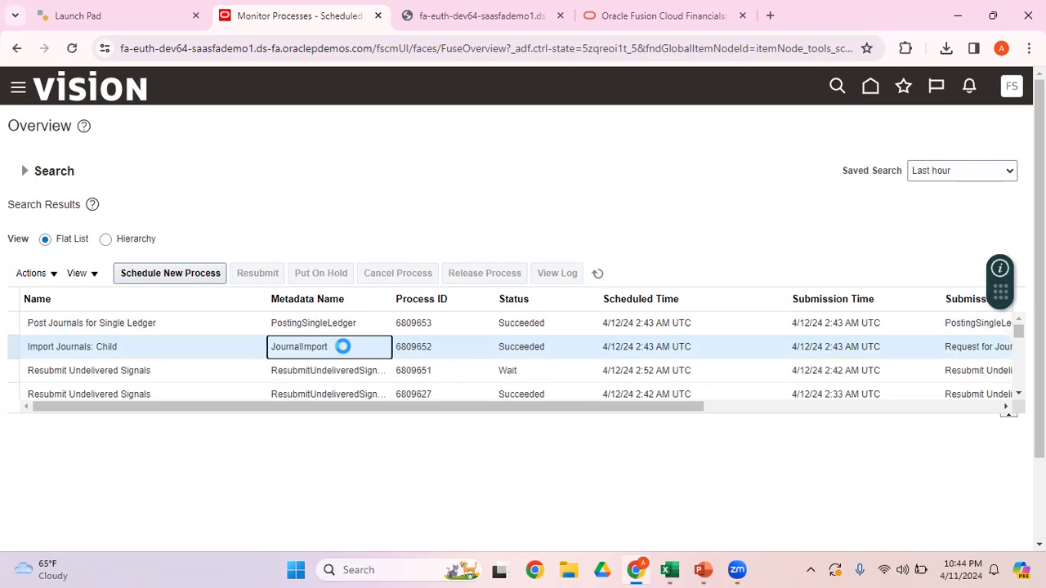
{"action": "left_click", "coordinate": [176, 538]}
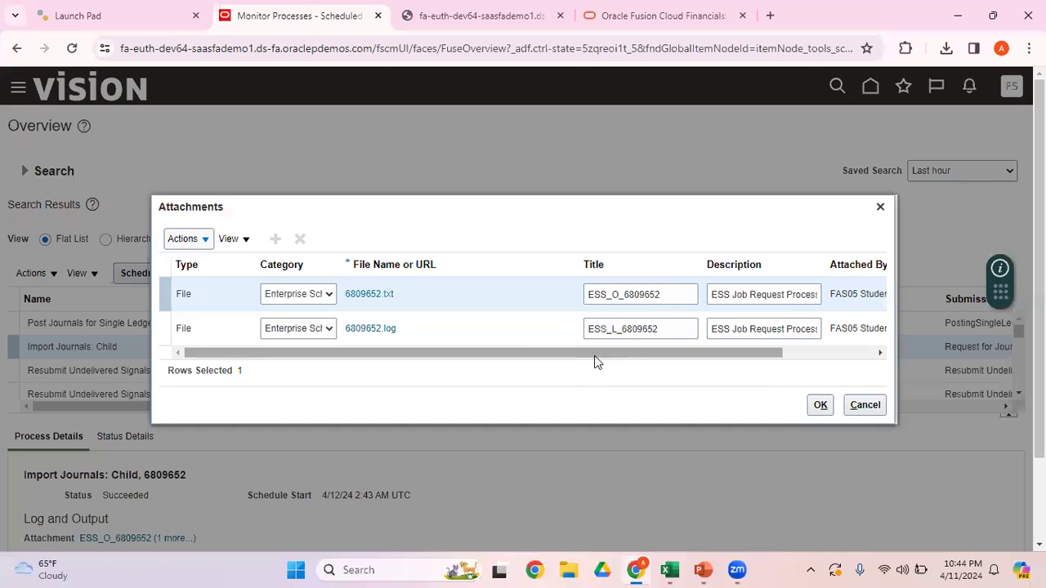
{"action": "left_click", "coordinate": [373, 295]}
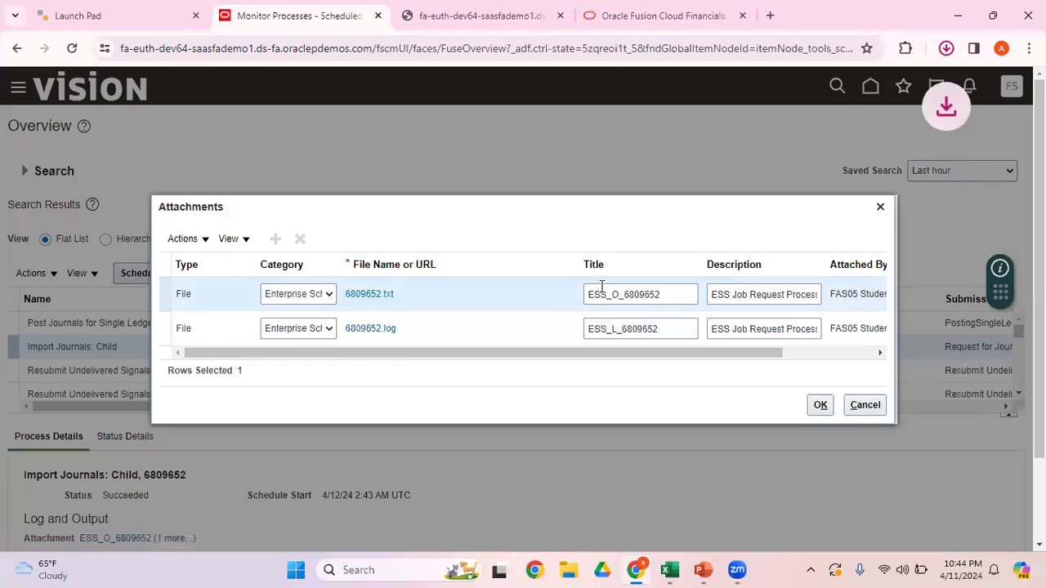
{"action": "left_click", "coordinate": [816, 95]}
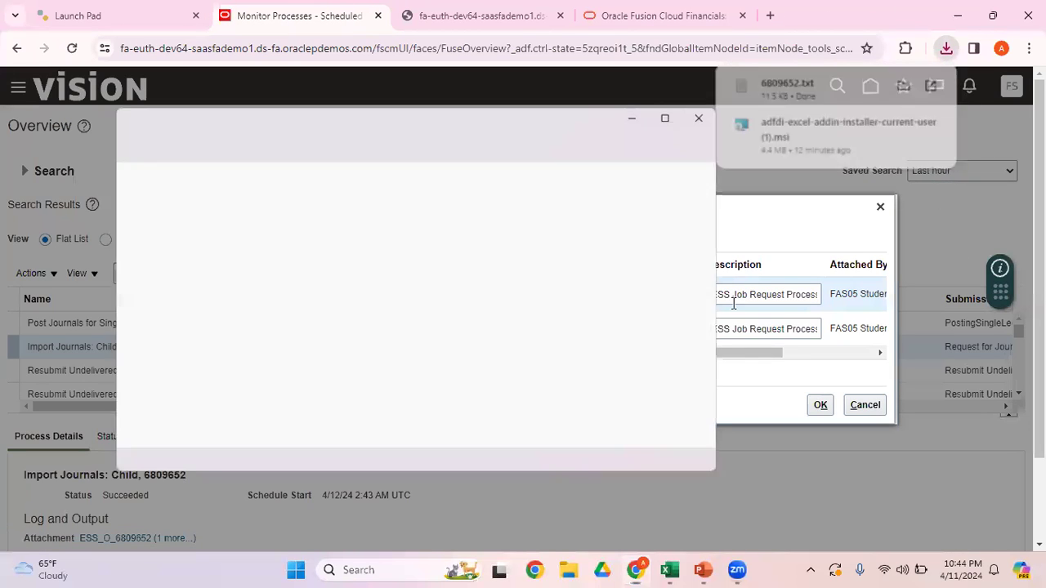
{"action": "left_click", "coordinate": [677, 113]}
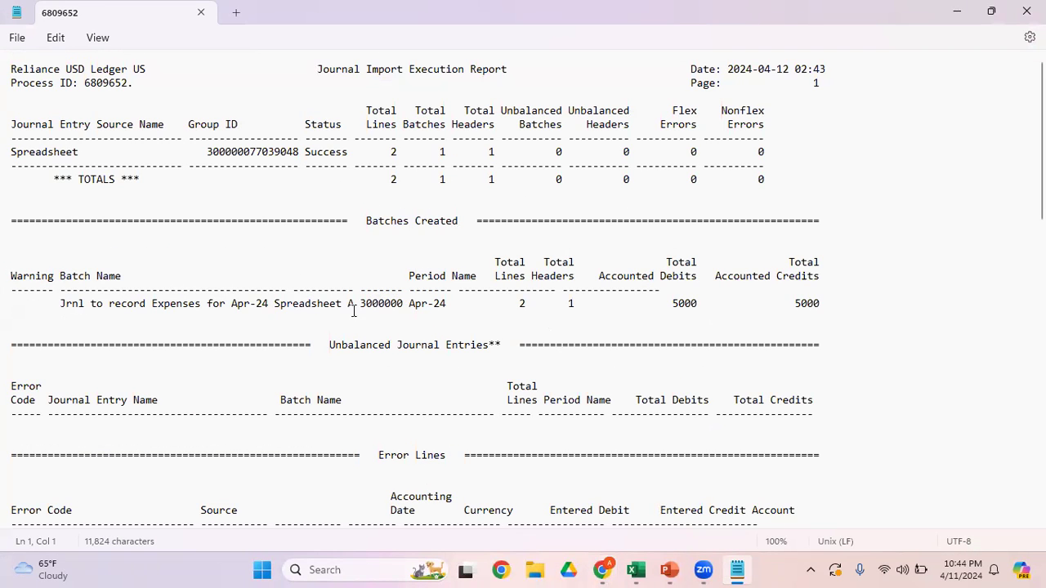
Step: Copy the batch name "Jrnl to record Expenses for Apr-24 Spreadsheet" from the report, return to the browser and close the process attachments
{"action": "left_click_drag", "start_coordinate": [344, 303], "coordinate": [57, 303]}
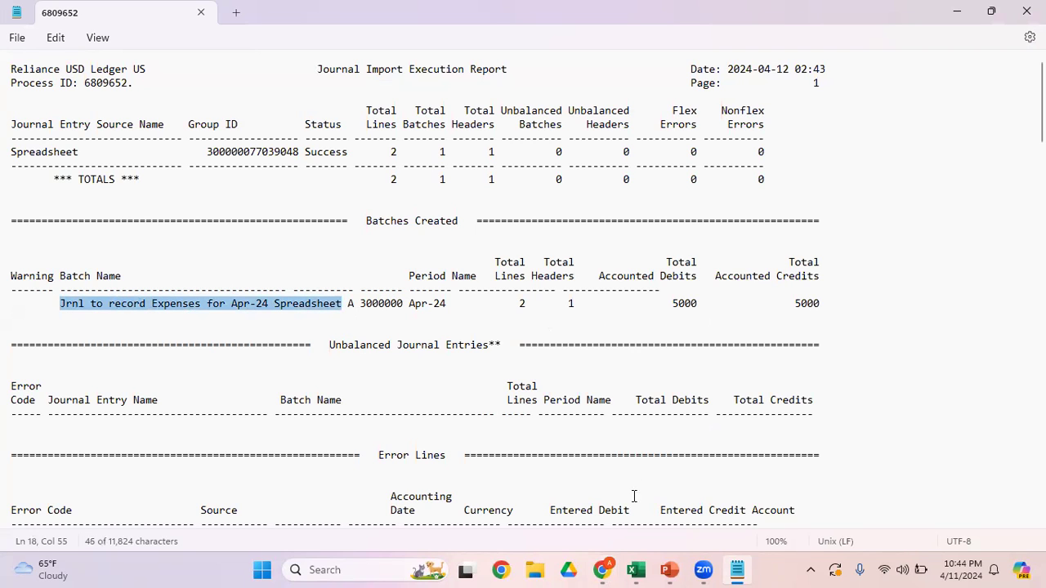
{"action": "left_click", "coordinate": [601, 570]}
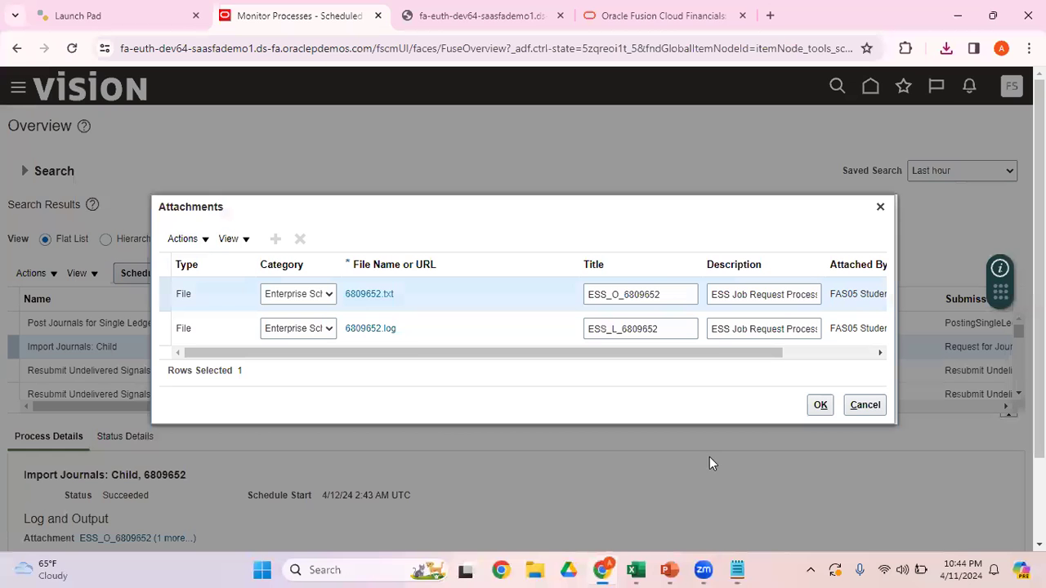
{"action": "left_click", "coordinate": [865, 409]}
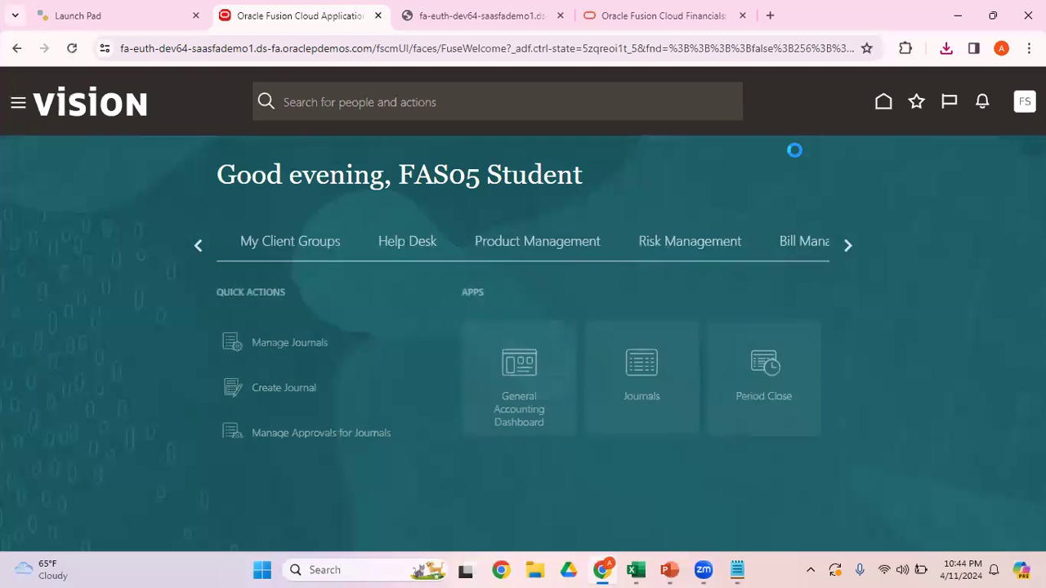
Step: Open Manage Journals and search for journal batches starting with "Jrnl to record Expenses for Apr-24 Spreadsheet%"
{"action": "left_click", "coordinate": [650, 368]}
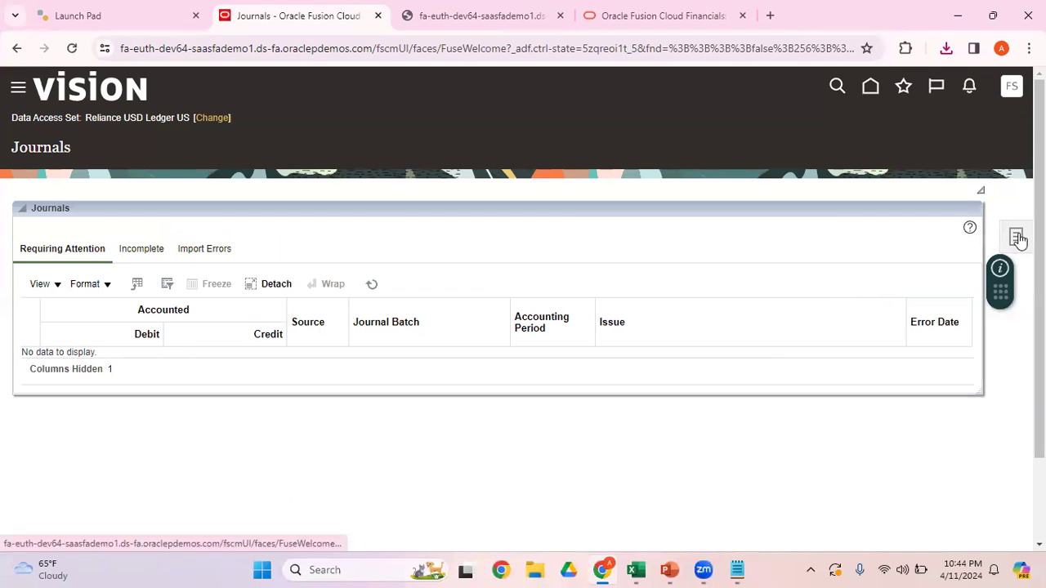
{"action": "left_click", "coordinate": [1018, 237]}
{"action": "left_click", "coordinate": [936, 138]}
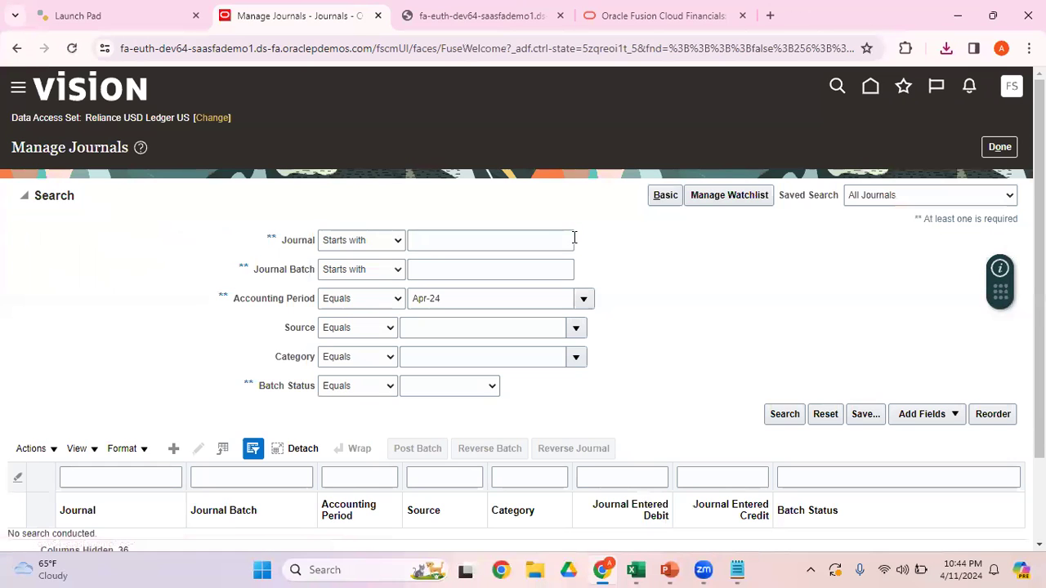
{"action": "left_click", "coordinate": [439, 270]}
{"action": "key", "text": "ctrl+v"}
{"action": "type", "text": "%"}
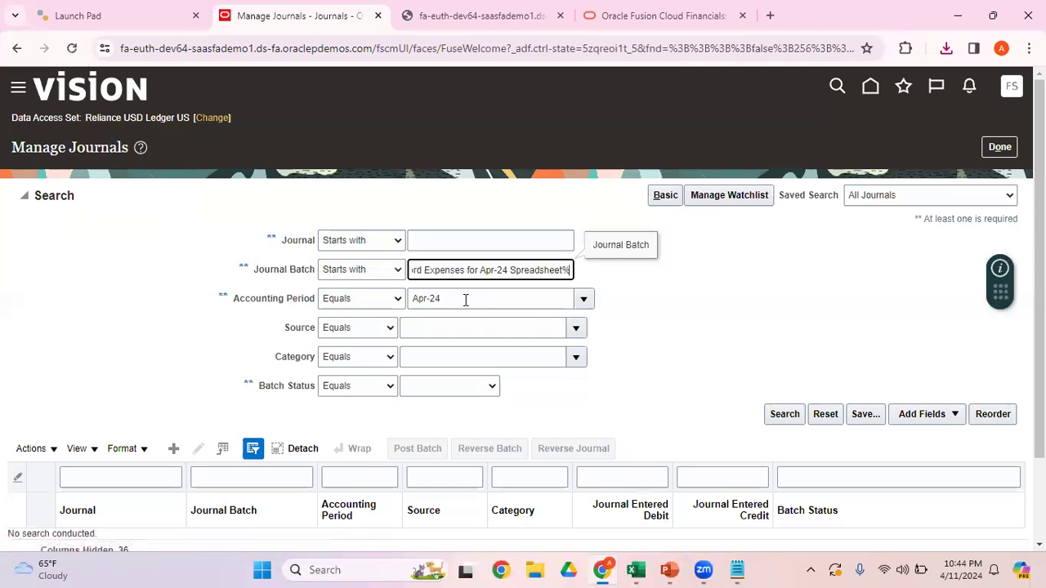
{"action": "left_click", "coordinate": [785, 417]}
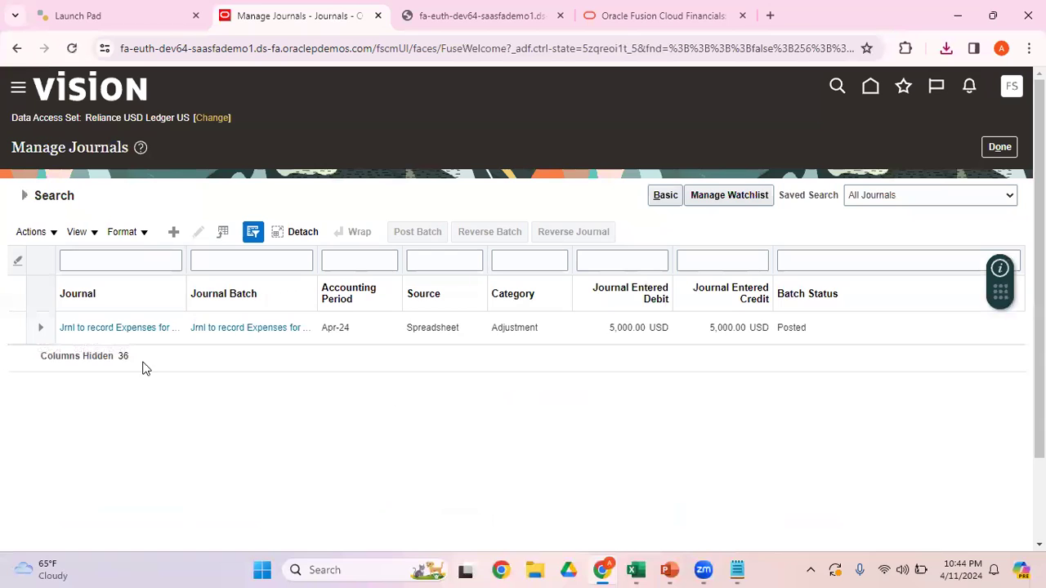
Step: Open the journal from the search results and compare its header details with the Excel worksheet
{"action": "left_click", "coordinate": [88, 328]}
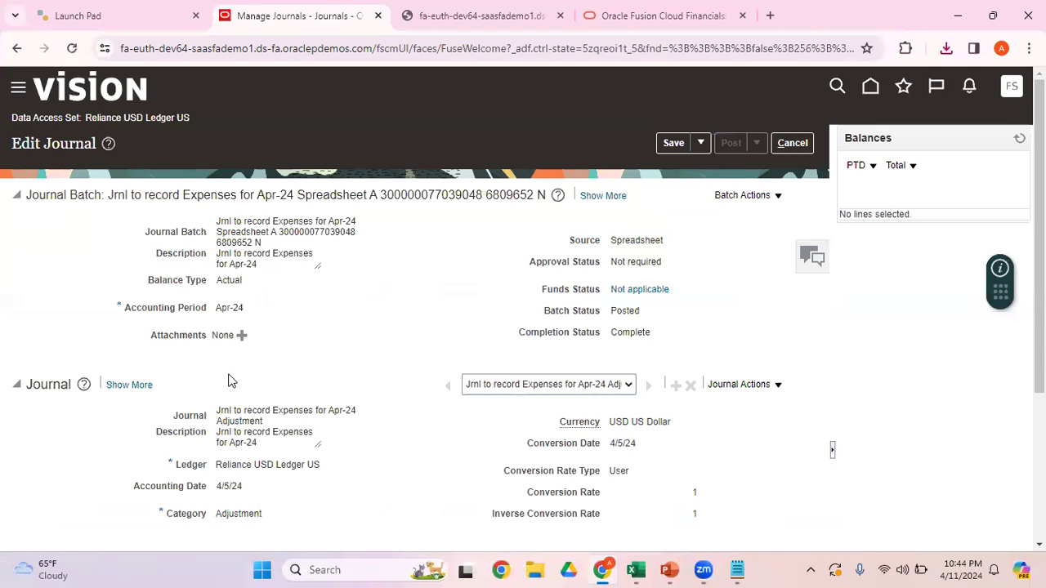
{"action": "left_click", "coordinate": [633, 570]}
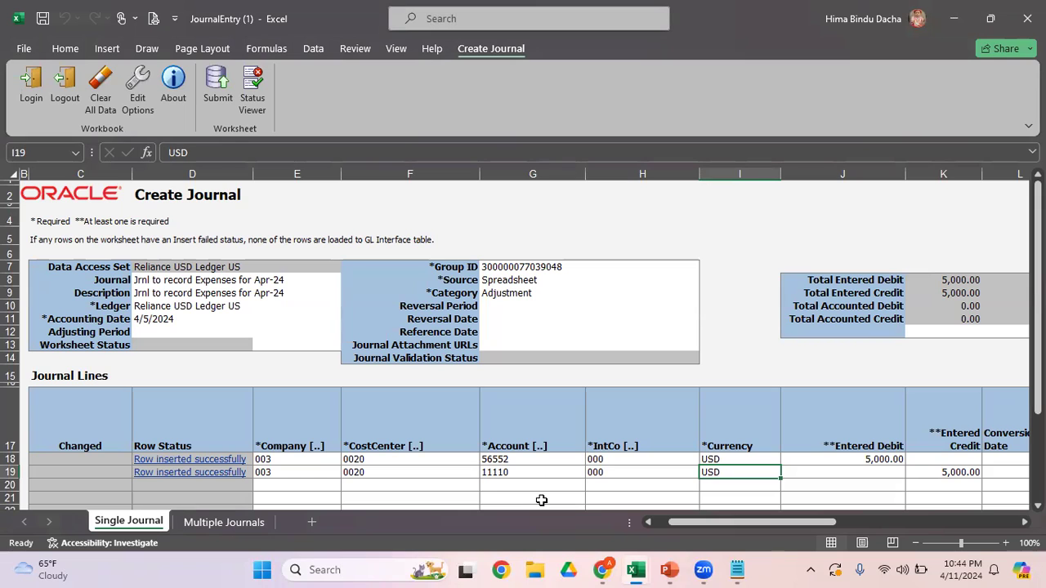
{"action": "key", "text": "alt+Tab"}
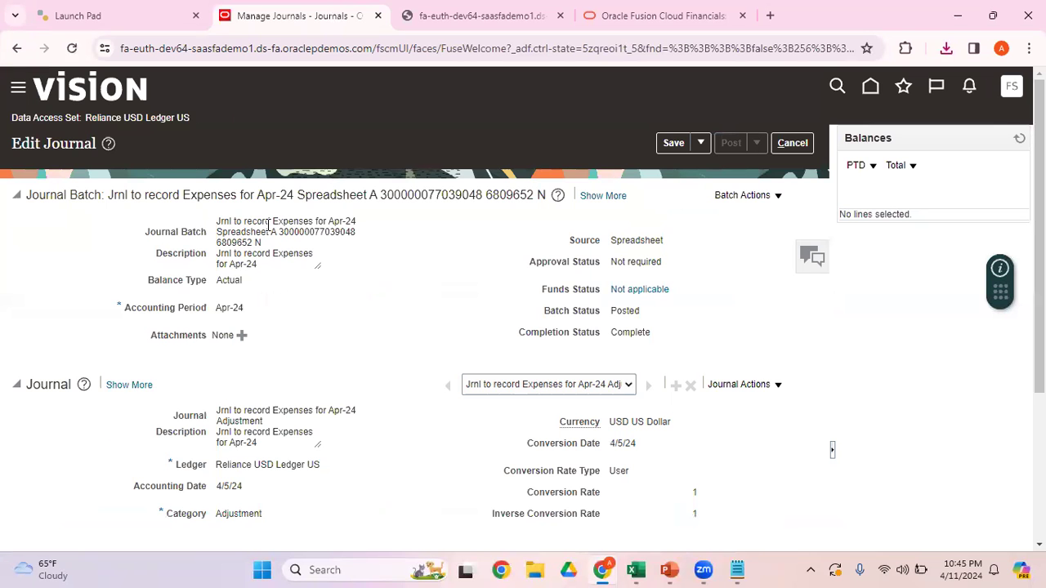
Step: Compare the Journal and Group ID cells of the Excel worksheet with the journal batch name on Fusion's Edit Journal page
{"action": "key", "text": "alt+Tab"}
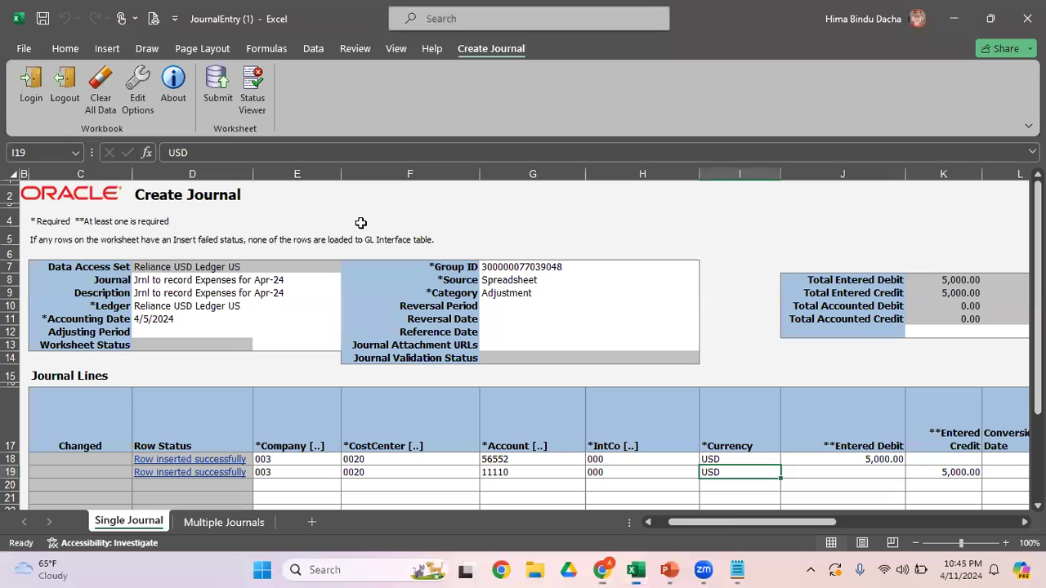
{"action": "left_click", "coordinate": [165, 280]}
{"action": "key", "text": "alt+Tab"}
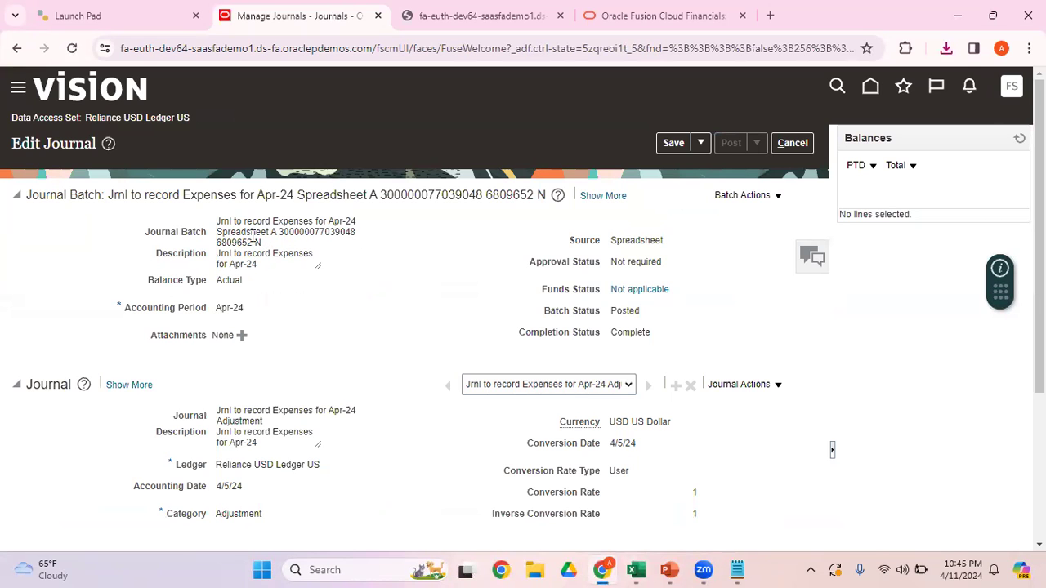
{"action": "key", "text": "alt+Tab"}
{"action": "key", "text": "alt+Tab"}
{"action": "key", "text": "alt+Tab"}
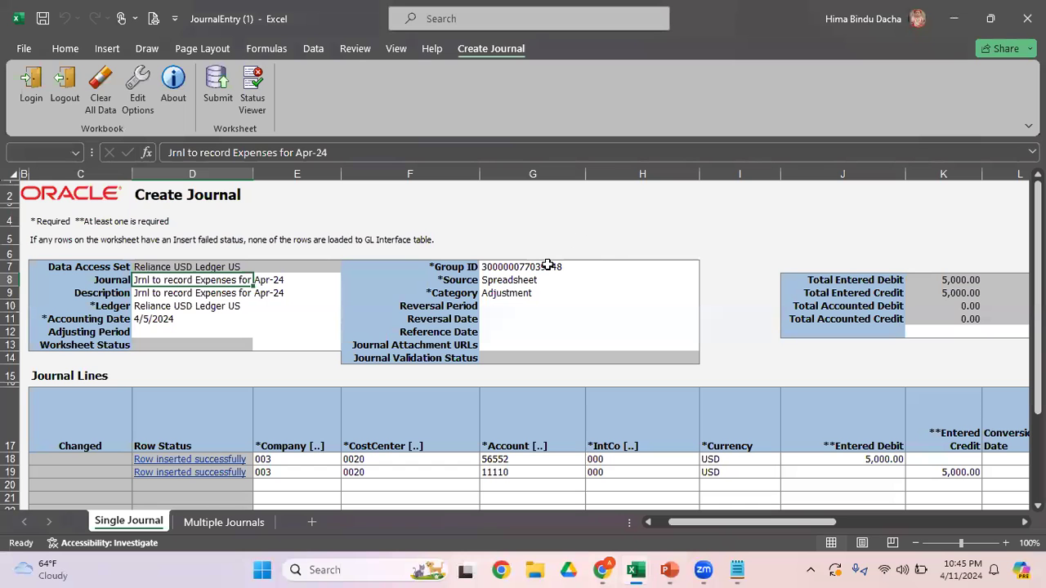
{"action": "left_click", "coordinate": [547, 266]}
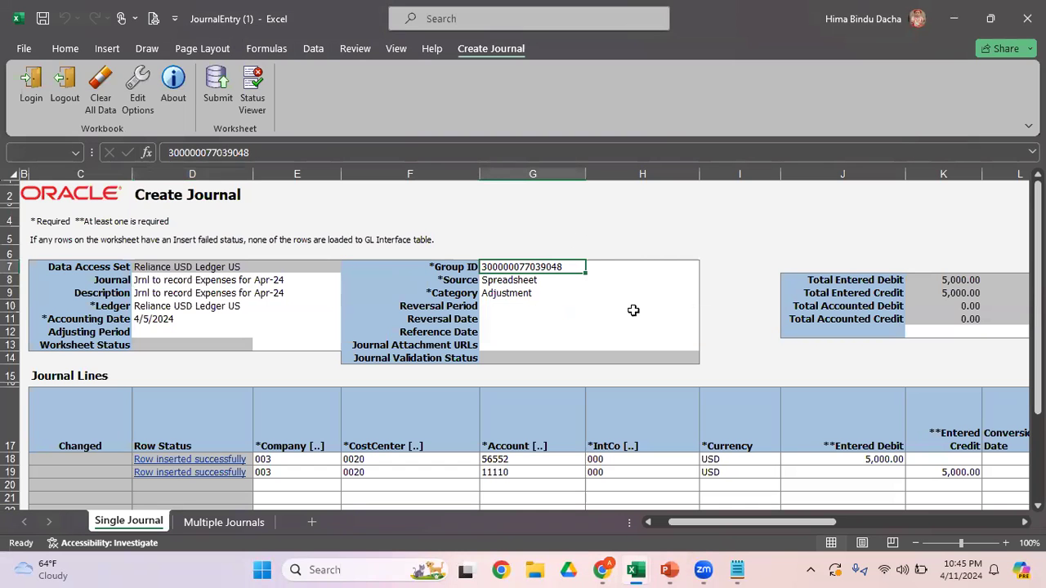
{"action": "key", "text": "alt+Tab"}
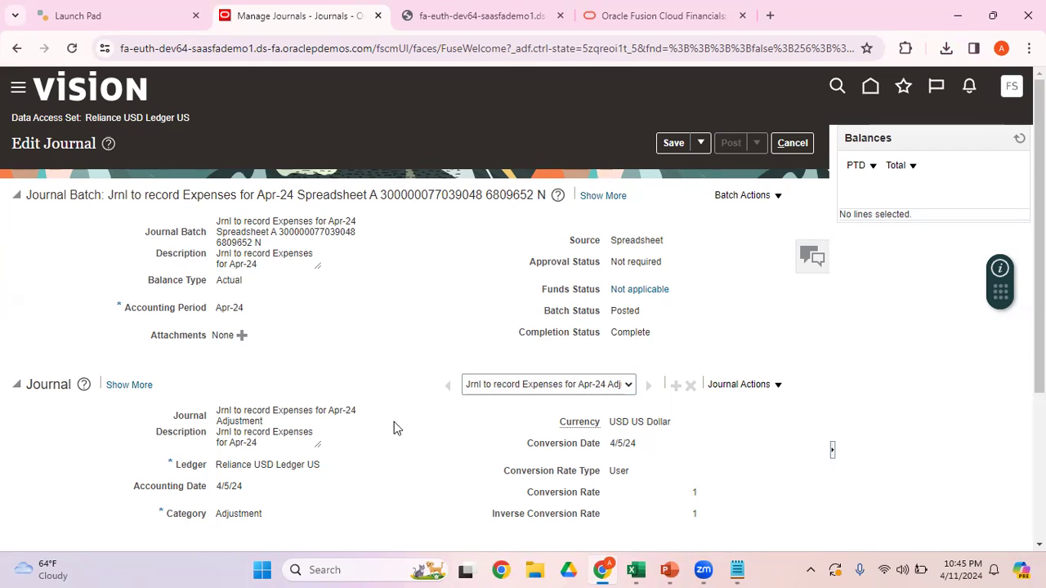
Step: Compare the Journal and Category cells of the Excel worksheet with the journal name on Fusion's Edit Journal page
{"action": "key", "text": "alt+Tab"}
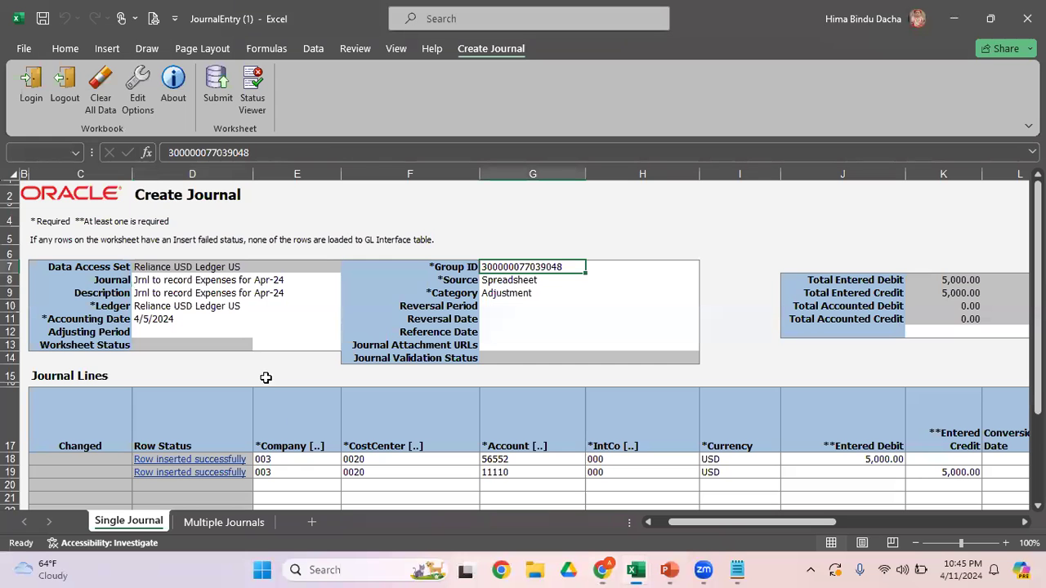
{"action": "left_click", "coordinate": [217, 282]}
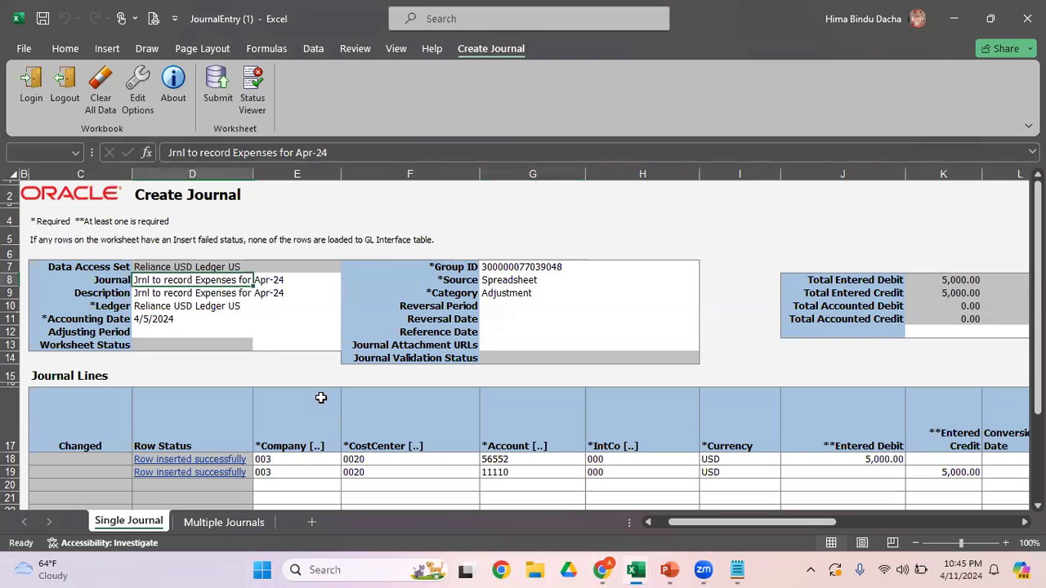
{"action": "key", "text": "alt+Tab"}
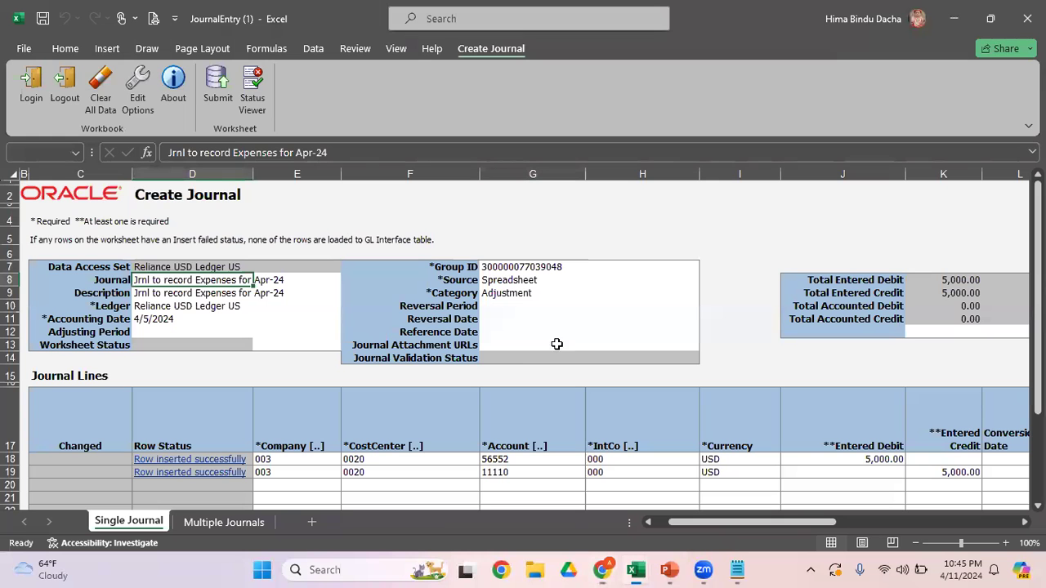
{"action": "key", "text": "alt+Tab"}
{"action": "left_click", "coordinate": [511, 295]}
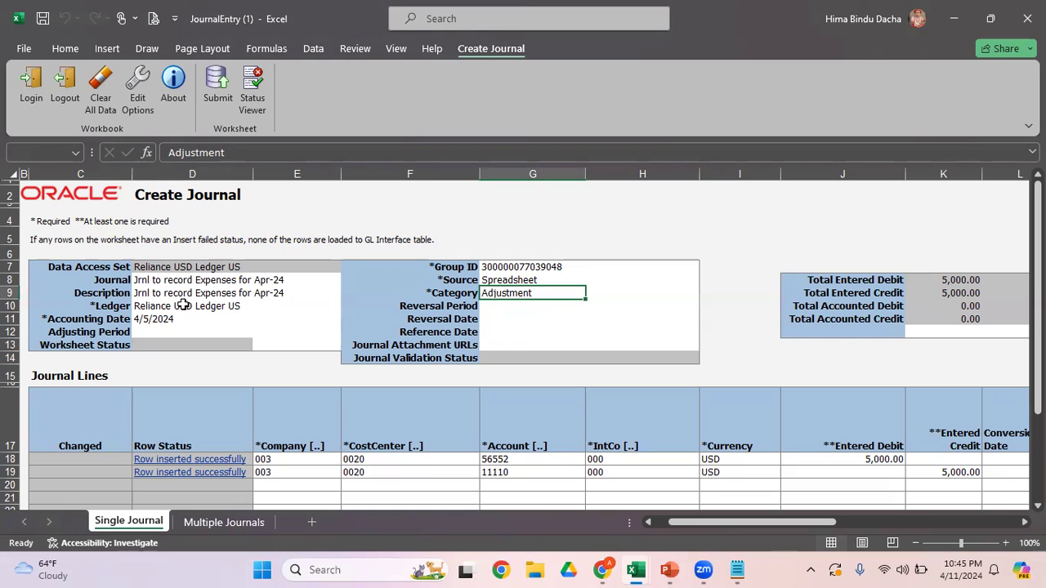
{"action": "left_click", "coordinate": [152, 283]}
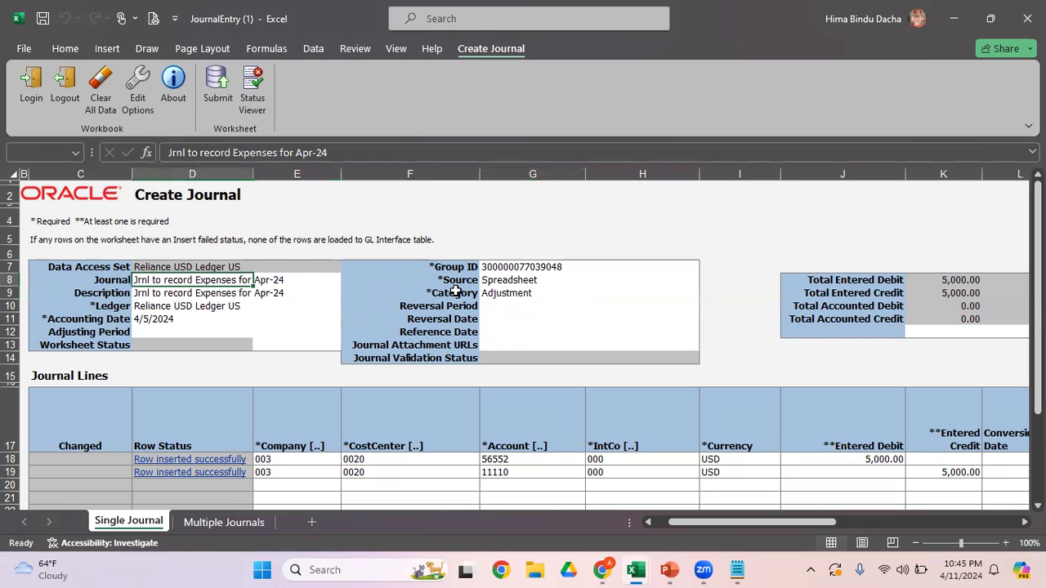
{"action": "key", "text": "alt+Tab"}
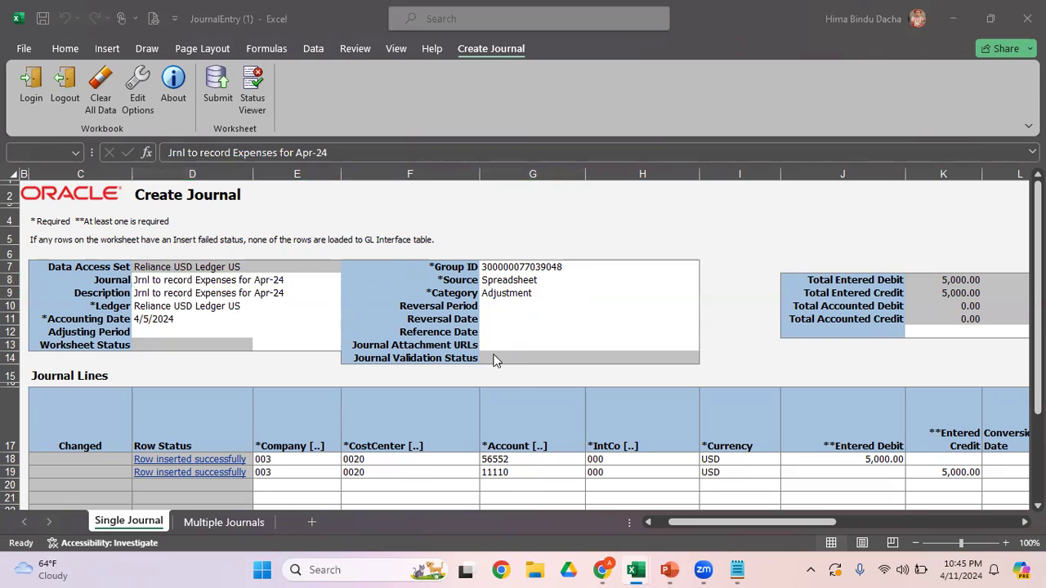
{"action": "key", "text": "alt+Tab"}
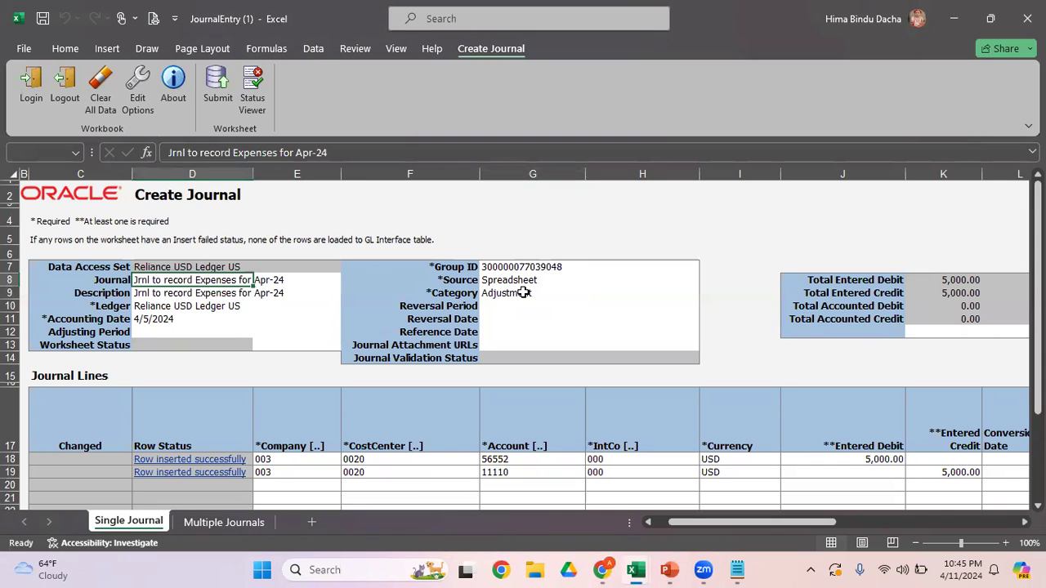
{"action": "key", "text": "alt+Tab"}
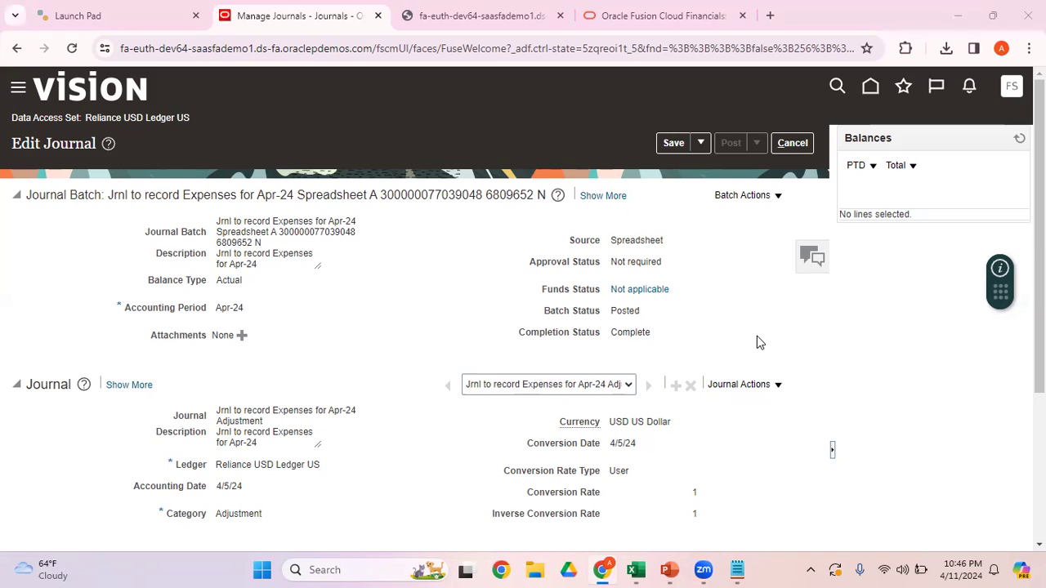
Step: On the Excel workbook's Multiple Journals sheet, enter "Test Batch_ARV" as the Journal Batch in the first row
{"action": "key", "text": "alt+Tab"}
{"action": "left_click", "coordinate": [230, 525]}
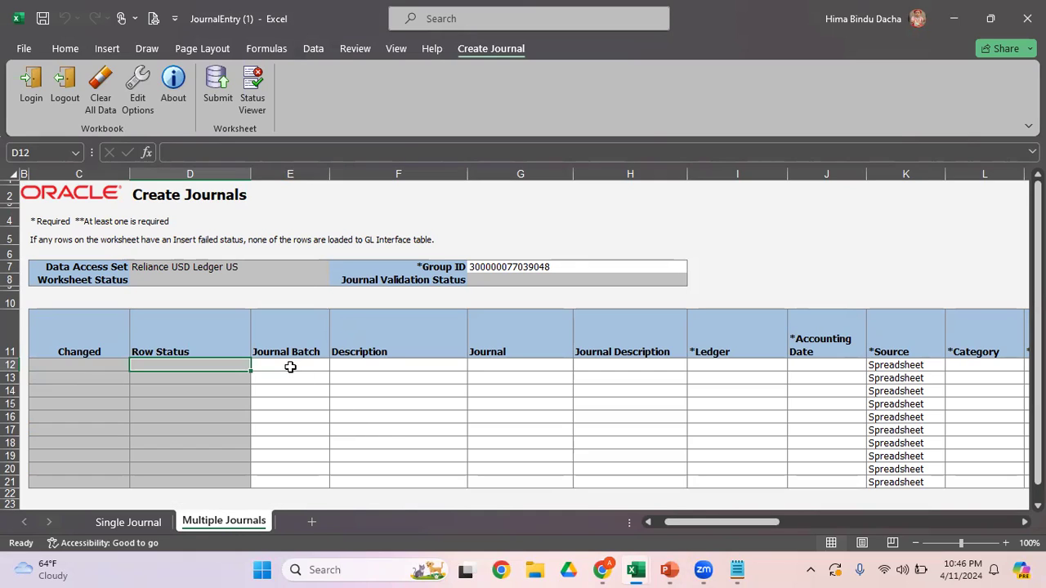
{"action": "left_click", "coordinate": [155, 521]}
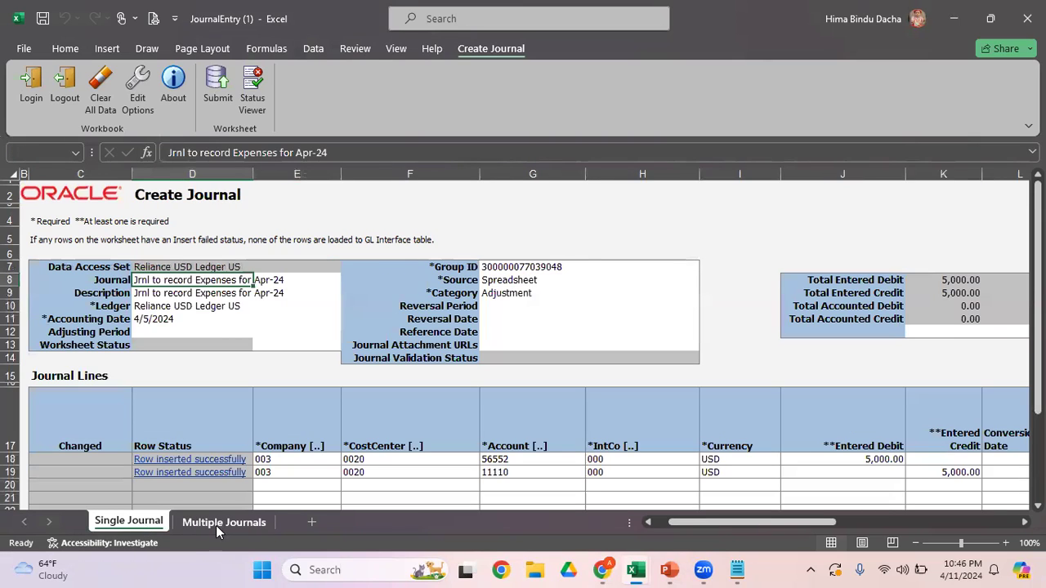
{"action": "left_click", "coordinate": [219, 524]}
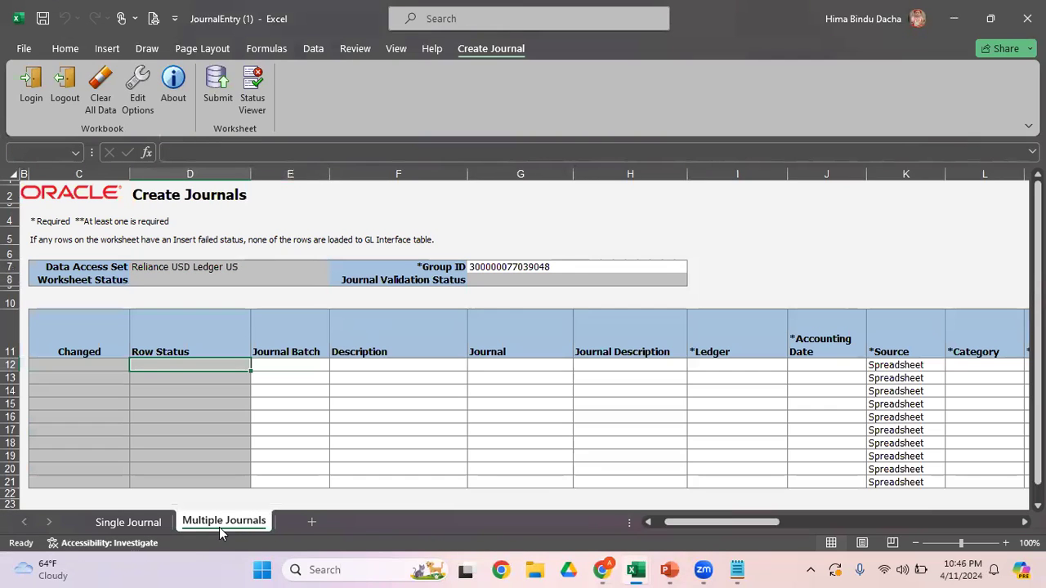
{"action": "left_click", "coordinate": [287, 368]}
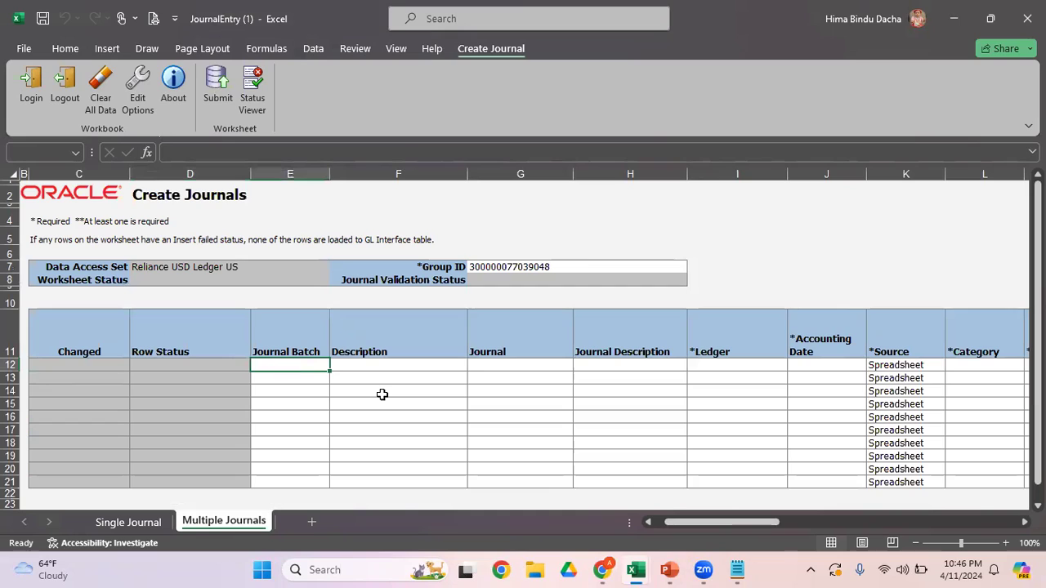
{"action": "type", "text": "Test Batch"}
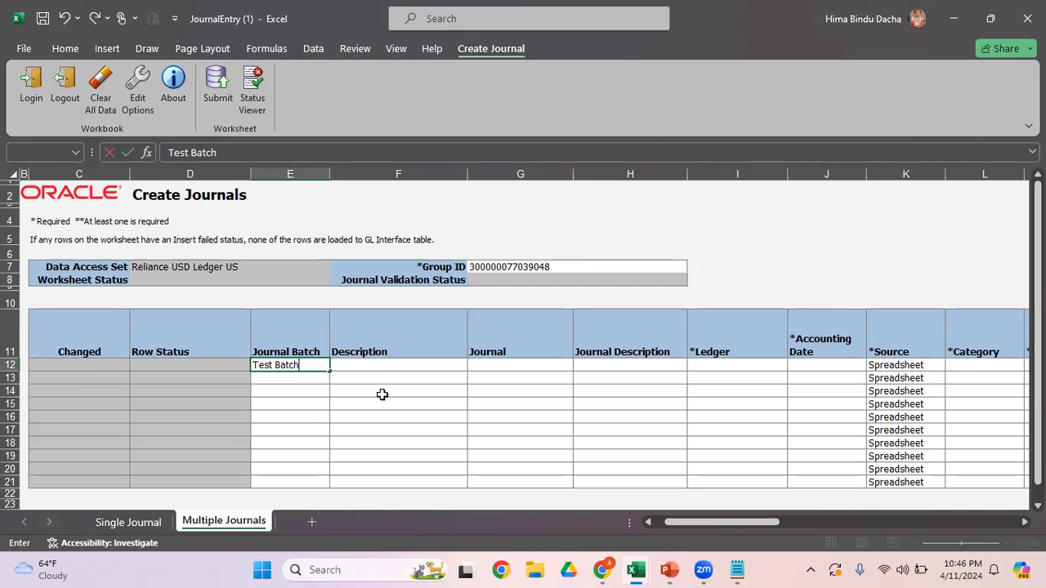
{"action": "type", "text": "_ARV"}
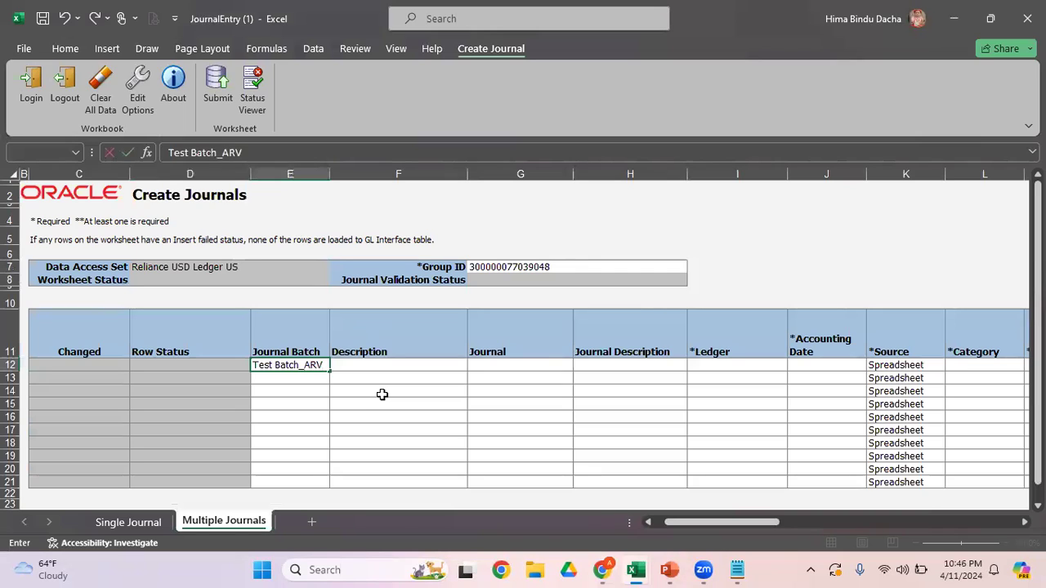
{"action": "key", "text": "Return"}
{"action": "key", "text": "Up"}
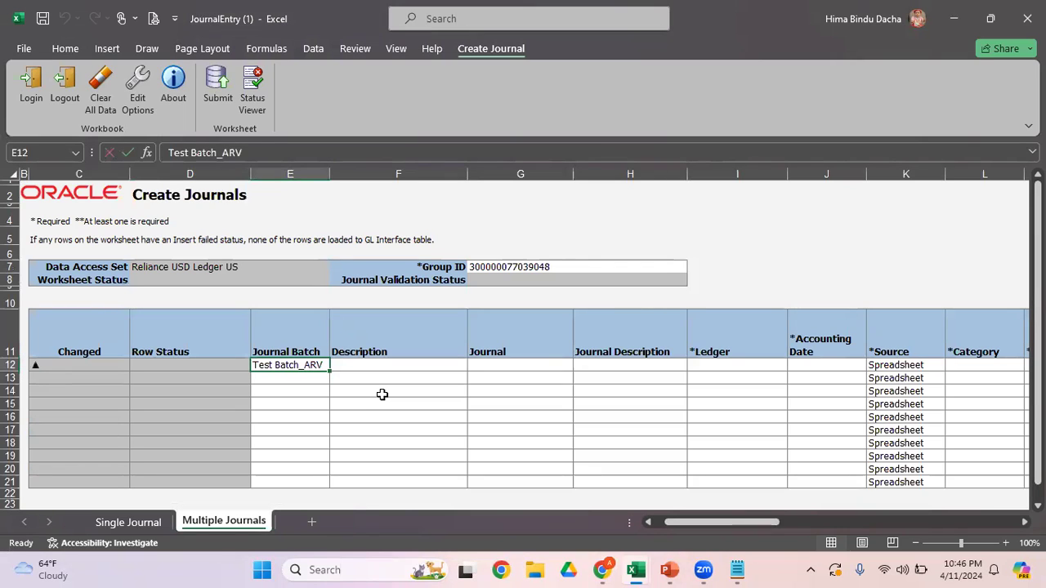
Step: Enter "Test Jrnl_ARV" as the Journal name in the first row, leaving the batch description blank
{"action": "key", "text": "Tab"}
{"action": "key", "text": "Tab"}
{"action": "type", "text": "Test"}
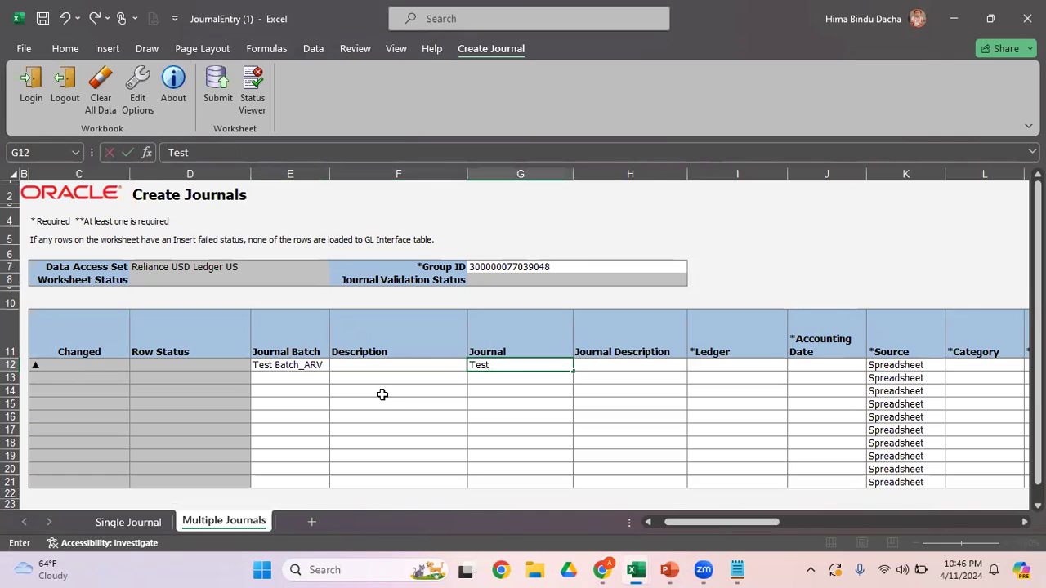
{"action": "type", "text": " Jrnl_ARV"}
{"action": "key", "text": "Return"}
{"action": "key", "text": "Up"}
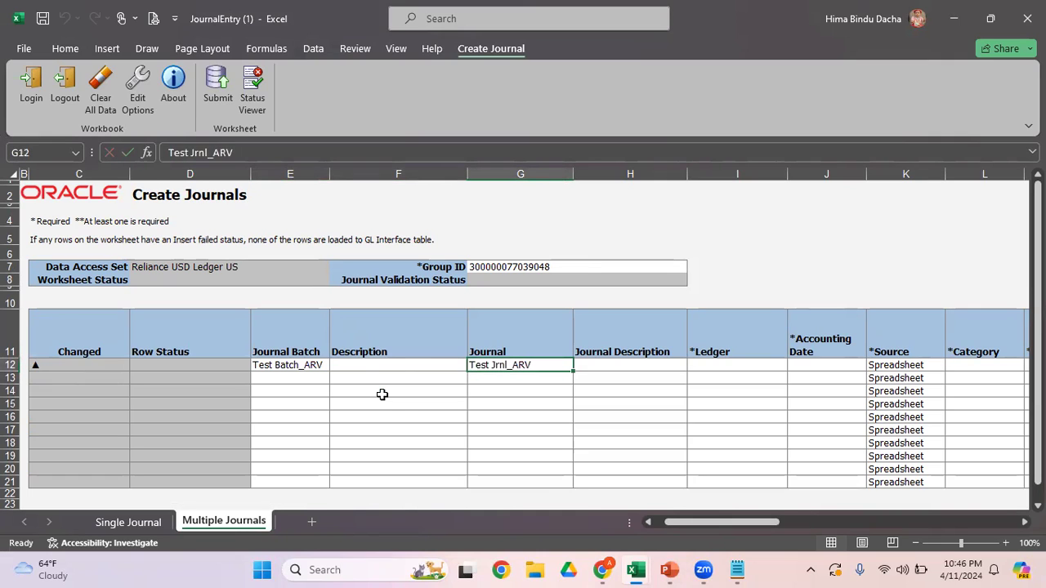
Step: Choose "Reliance USD Ledger US" as the Ledger for the first row, leaving the journal description blank
{"action": "key", "text": "Tab"}
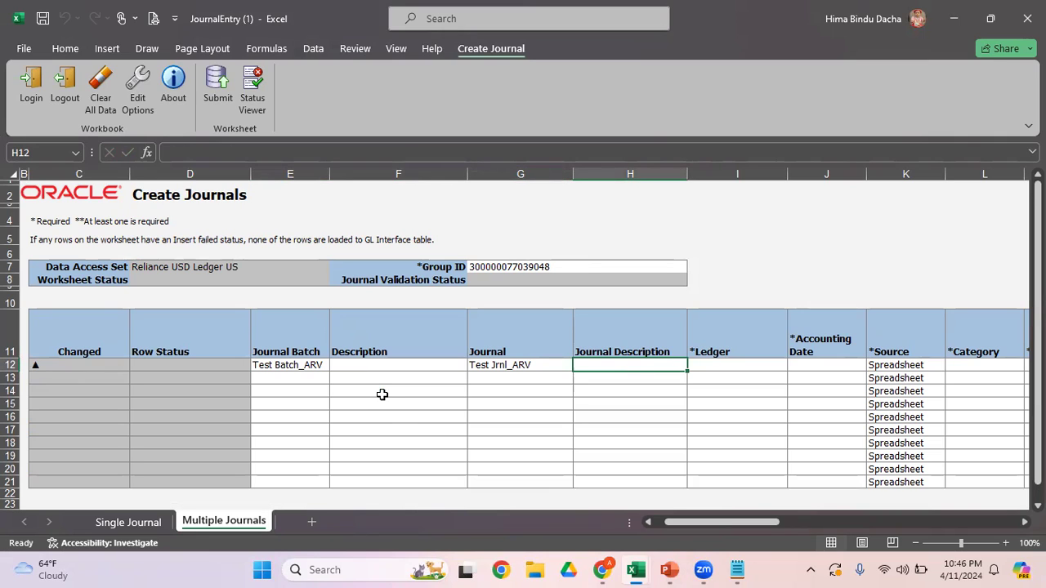
{"action": "key", "text": "Tab"}
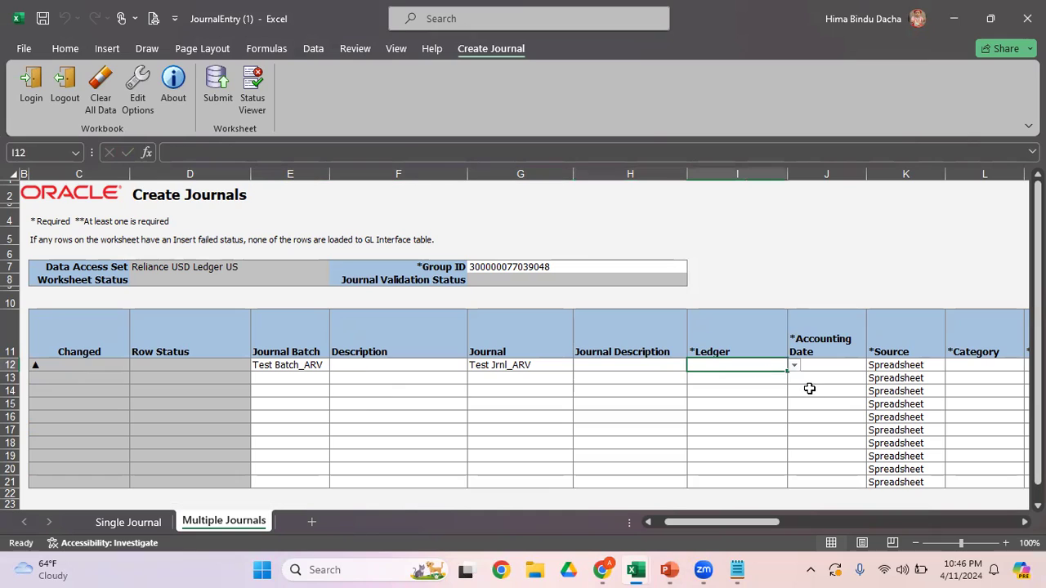
{"action": "left_click", "coordinate": [794, 365]}
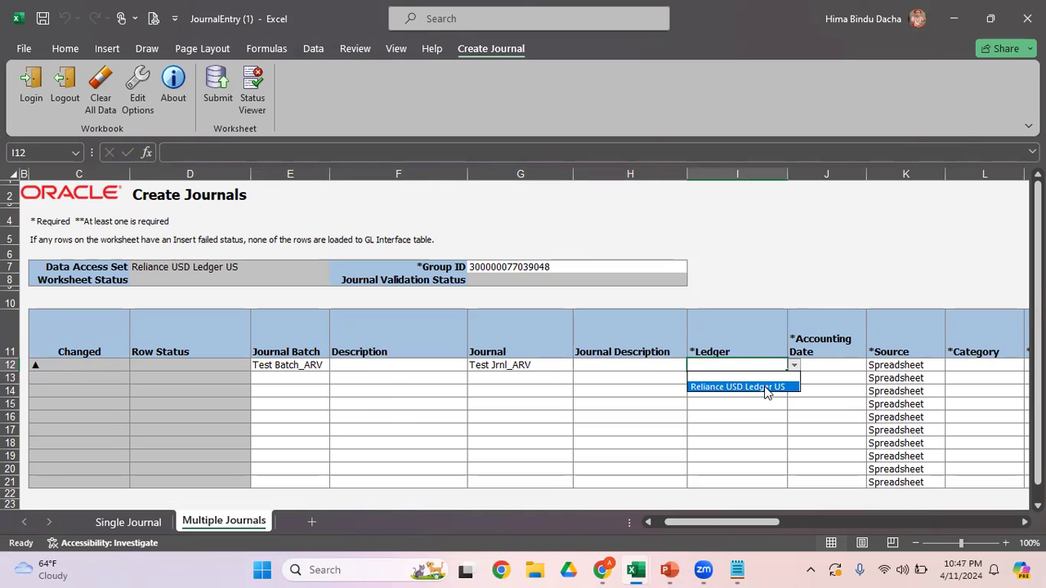
{"action": "left_click", "coordinate": [765, 387]}
Step: Copy the accounting date 4/5/2024 from the Single Journal sheet into the first row's Accounting Date on the Multiple Journals sheet
{"action": "left_click", "coordinate": [828, 367]}
{"action": "type", "text": "SD Ledger US"}
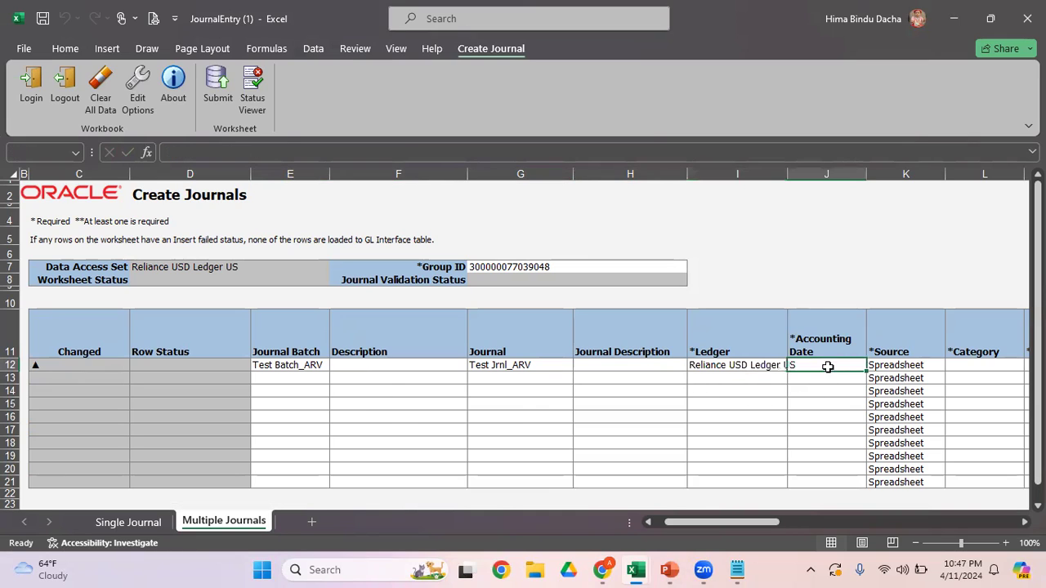
{"action": "left_click", "coordinate": [110, 528]}
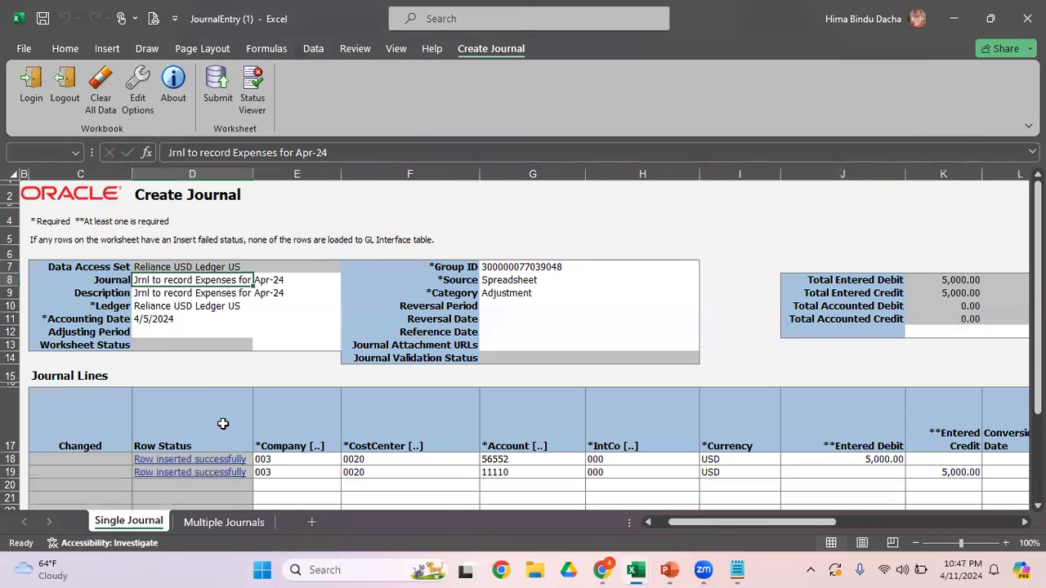
{"action": "left_click", "coordinate": [149, 319]}
{"action": "key", "text": "ctrl+c"}
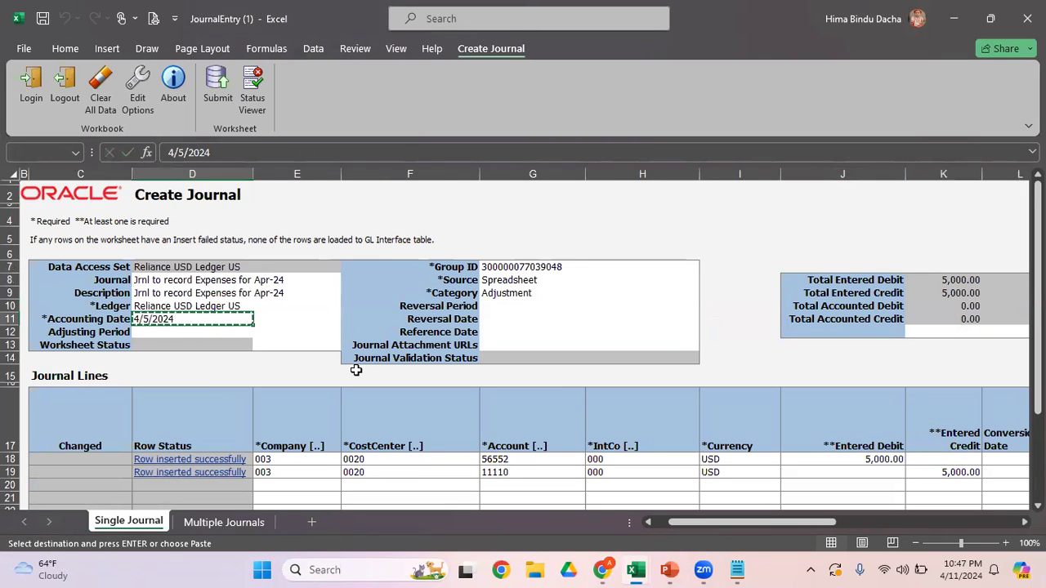
{"action": "left_click", "coordinate": [225, 524]}
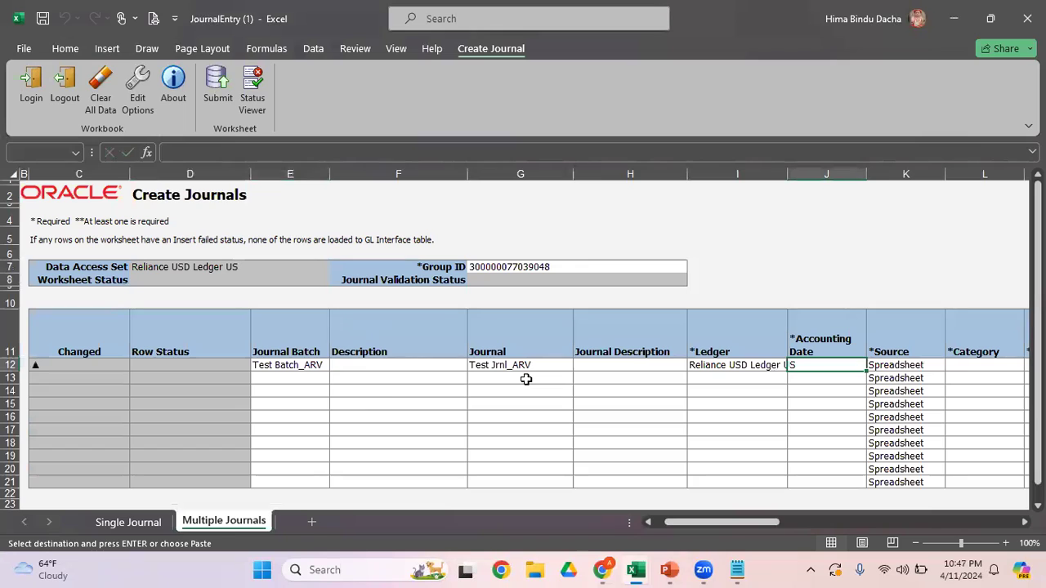
{"action": "key", "text": "Return"}
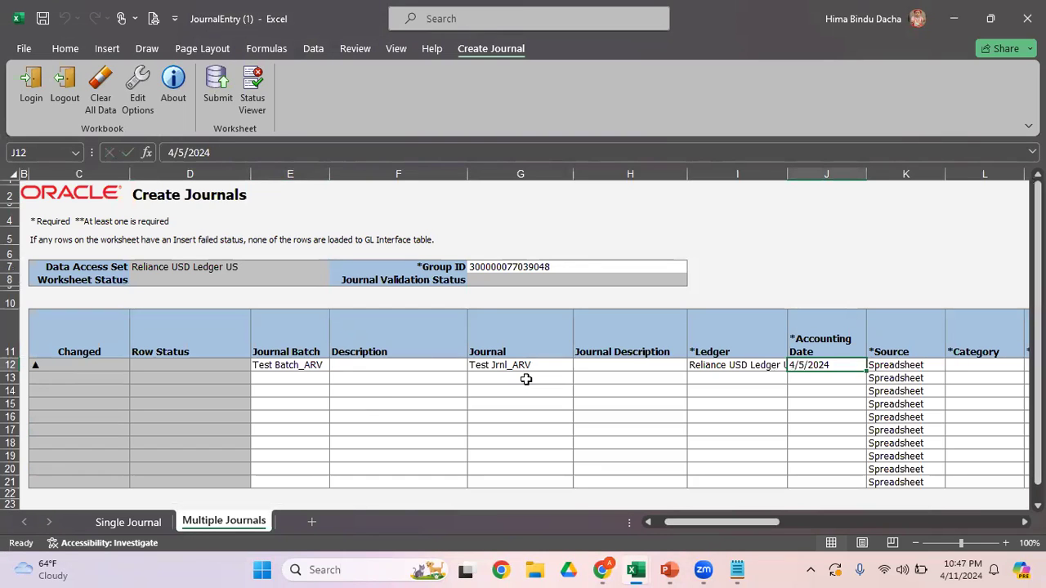
Step: Enter "Adjustment" as the Category in the first row of the Multiple Journals sheet
{"action": "key", "text": "Right"}
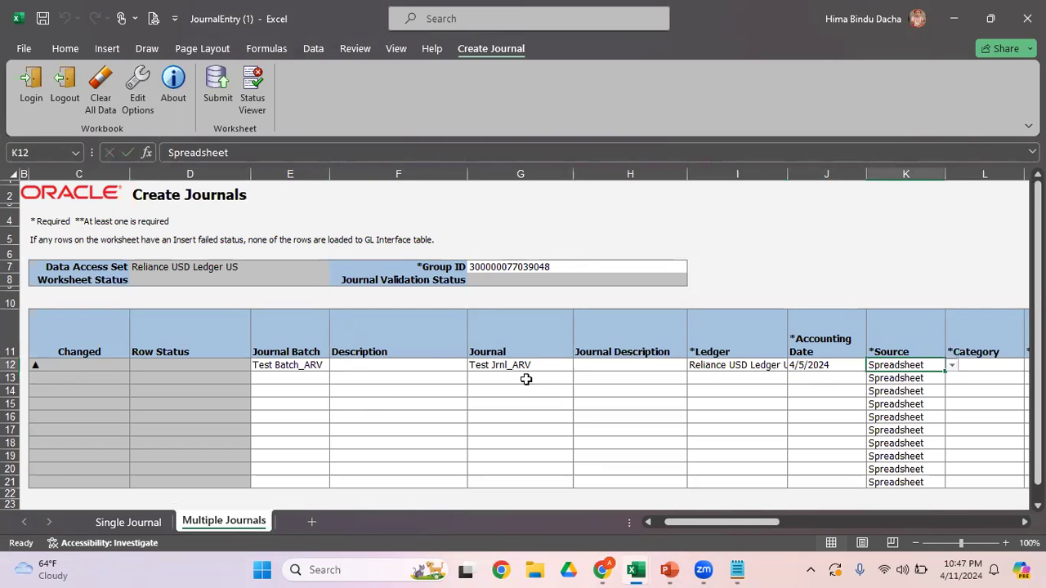
{"action": "key", "text": "Right"}
{"action": "type", "text": "Adjustment"}
{"action": "key", "text": "Return"}
{"action": "key", "text": "Up"}
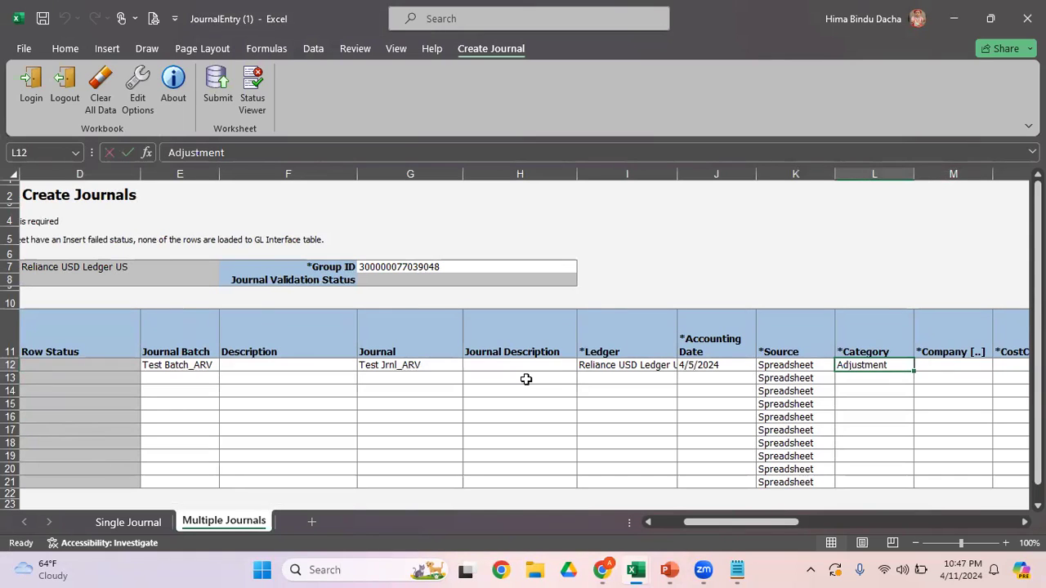
Step: Copy the Company, CostCenter, Account and IntCo values of both Single Journal lines into the first two rows of the Multiple Journals sheet
{"action": "key", "text": "Right"}
{"action": "key", "text": "Right"}
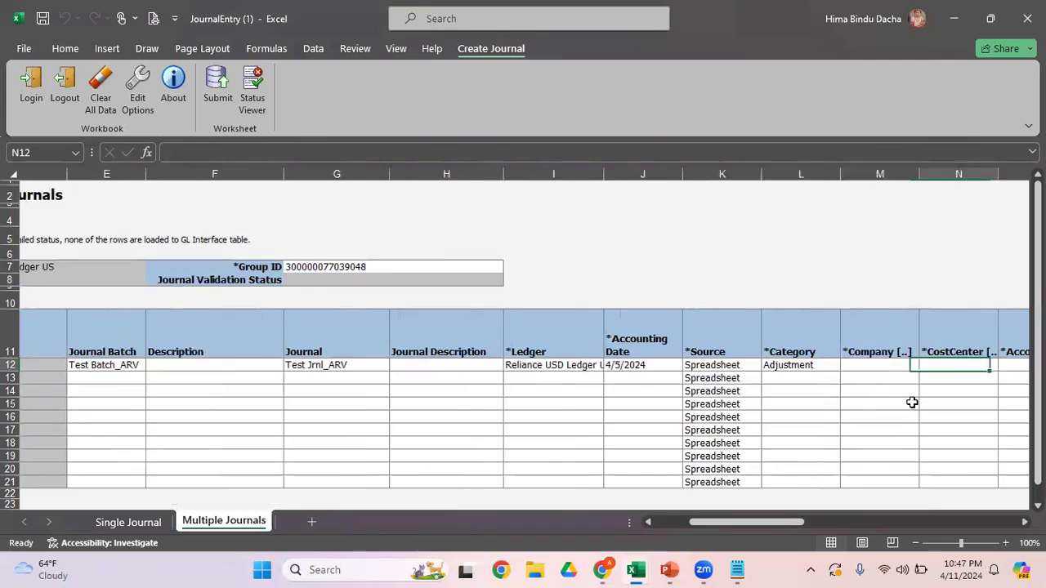
{"action": "left_click", "coordinate": [141, 523]}
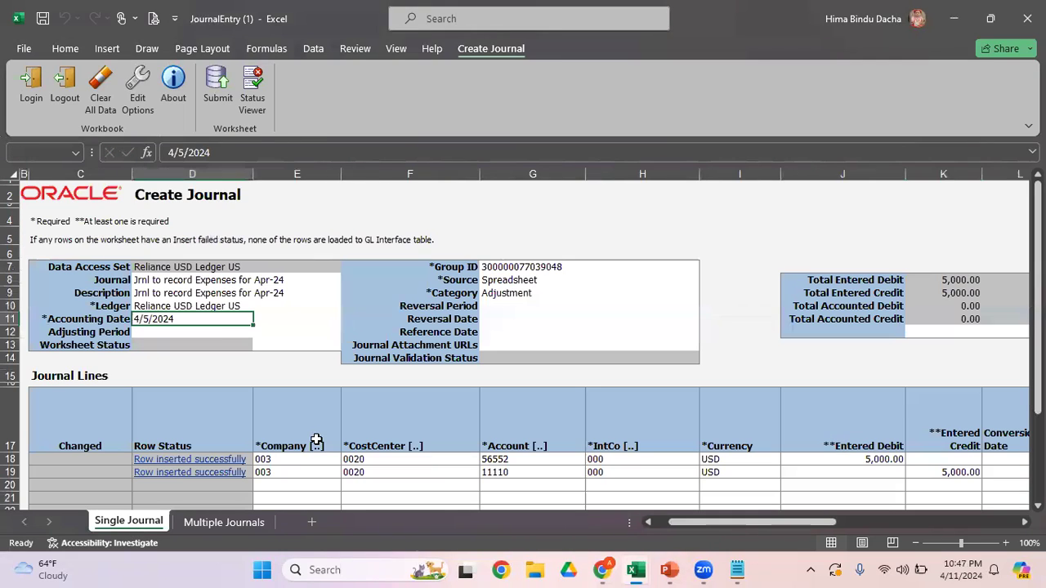
{"action": "left_click", "coordinate": [288, 459]}
{"action": "key", "text": "shift+Down"}
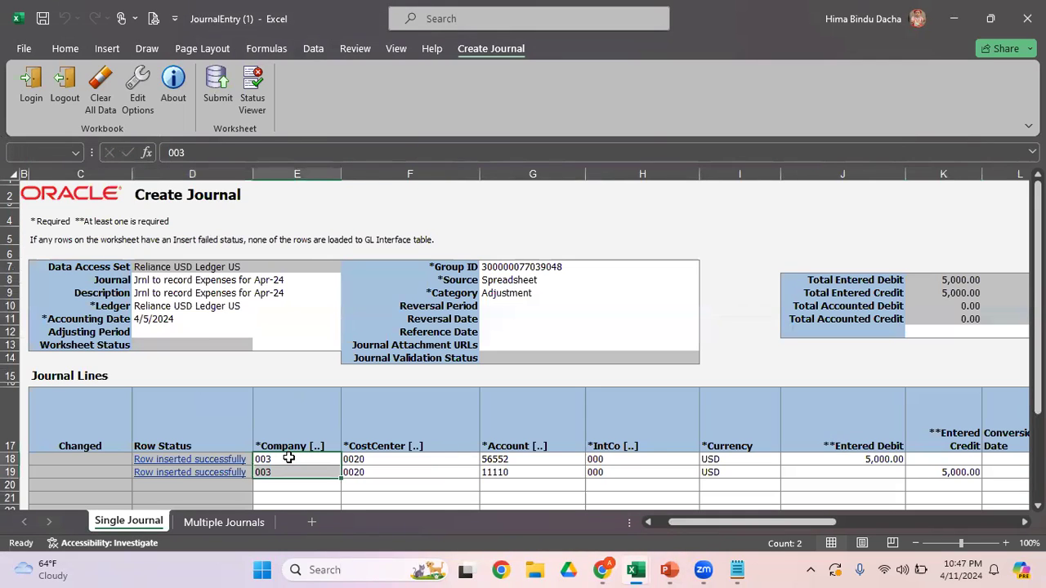
{"action": "key", "text": "shift+Right"}
{"action": "key", "text": "shift+Right"}
{"action": "key", "text": "shift+Right"}
{"action": "key", "text": "ctrl+c"}
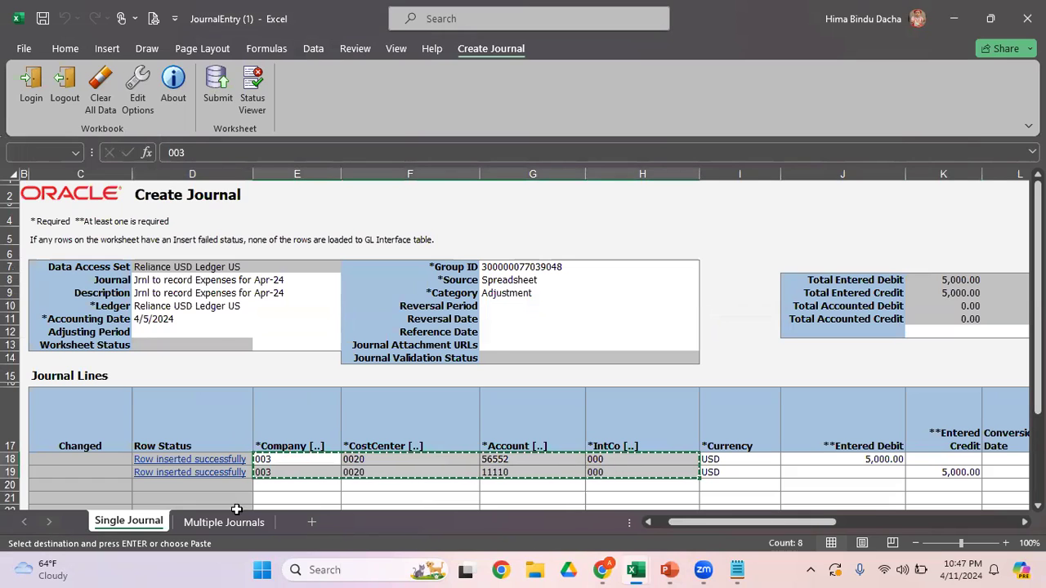
{"action": "left_click", "coordinate": [229, 521]}
{"action": "key", "text": "Left"}
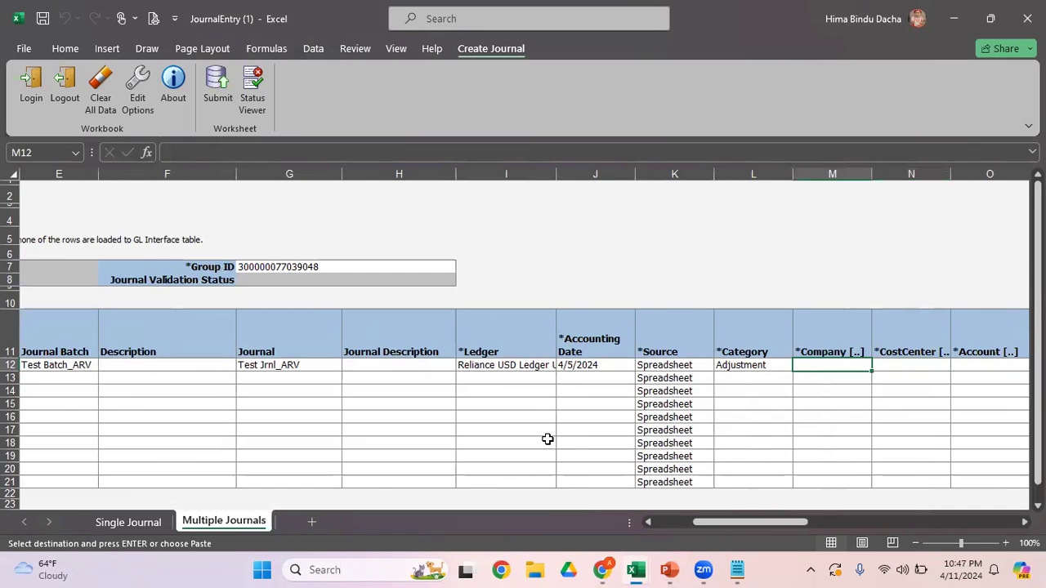
{"action": "key", "text": "Return"}
Step: Copy the first row's values from Journal Batch through Accounting Date into the second row
{"action": "key", "text": "Left"}
{"action": "key", "text": "Left"}
{"action": "key", "text": "Left"}
{"action": "key", "text": "Left"}
{"action": "key", "text": "Left"}
{"action": "key", "text": "Left"}
{"action": "key", "text": "Left"}
{"action": "key", "text": "Left"}
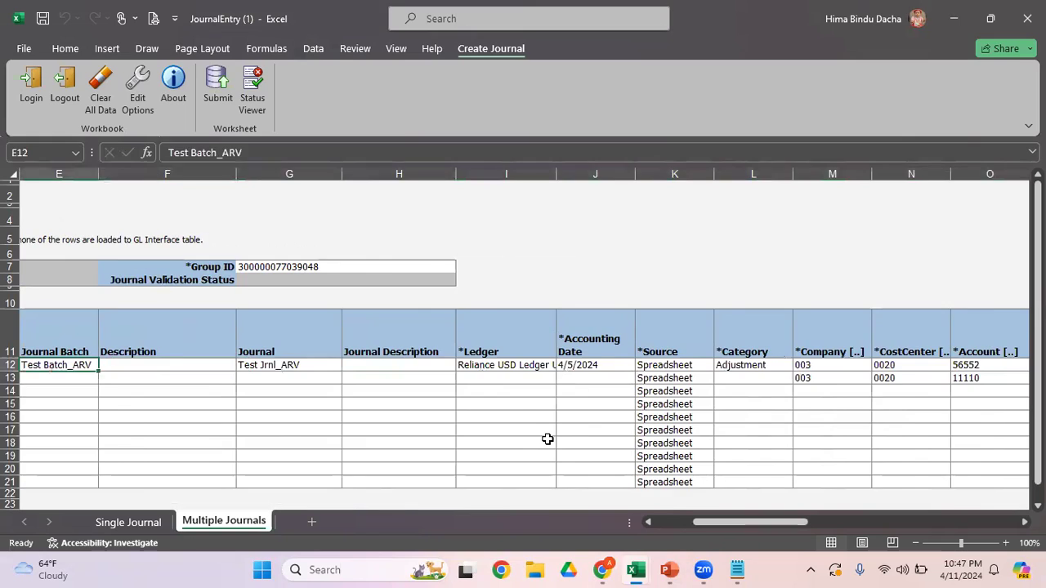
{"action": "key", "text": "shift+Right"}
{"action": "key", "text": "shift+Right"}
{"action": "key", "text": "shift+Right"}
{"action": "key", "text": "shift+Right"}
{"action": "key", "text": "shift+Right"}
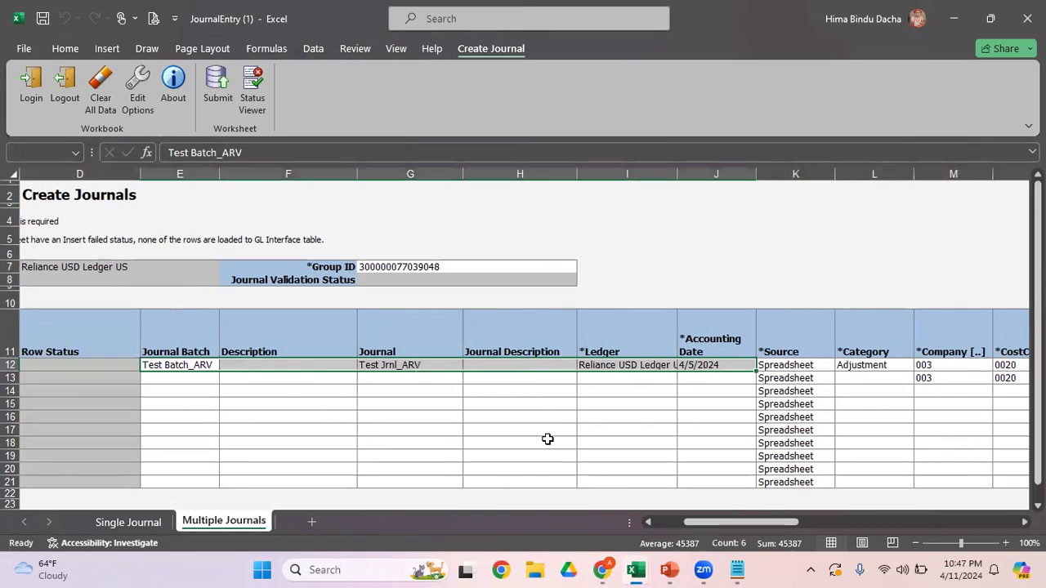
{"action": "key", "text": "ctrl+c"}
{"action": "key", "text": "Down"}
{"action": "key", "text": "Return"}
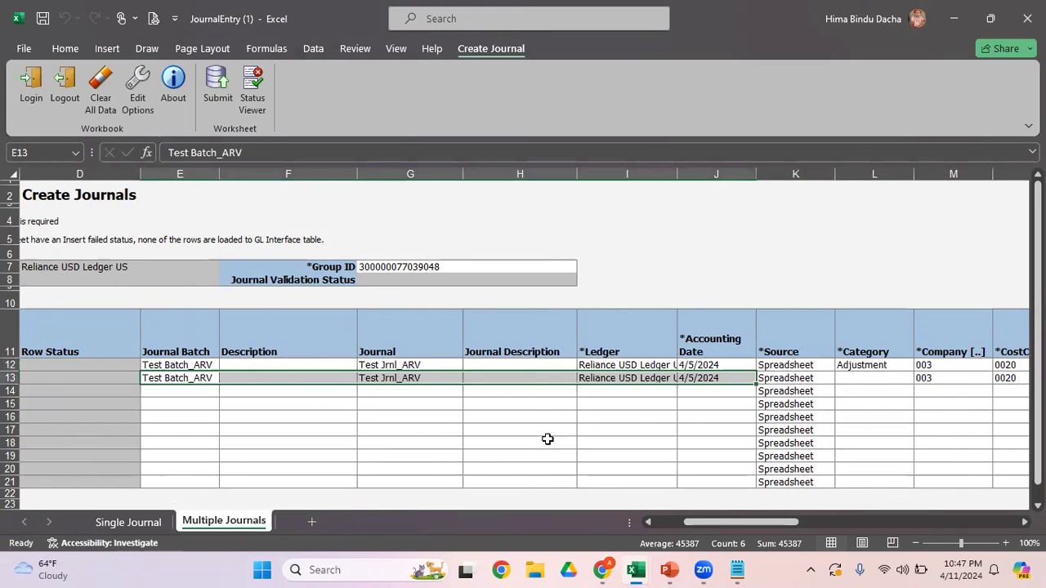
Step: Rename the first row's Journal as "Test Jrnl_ARV1" and copy that name into the second row
{"action": "key", "text": "Right"}
{"action": "key", "text": "Right"}
{"action": "key", "text": "Right"}
{"action": "key", "text": "Left"}
{"action": "key", "text": "Up"}
{"action": "key", "text": "F2"}
{"action": "type", "text": "1"}
{"action": "key", "text": "Return"}
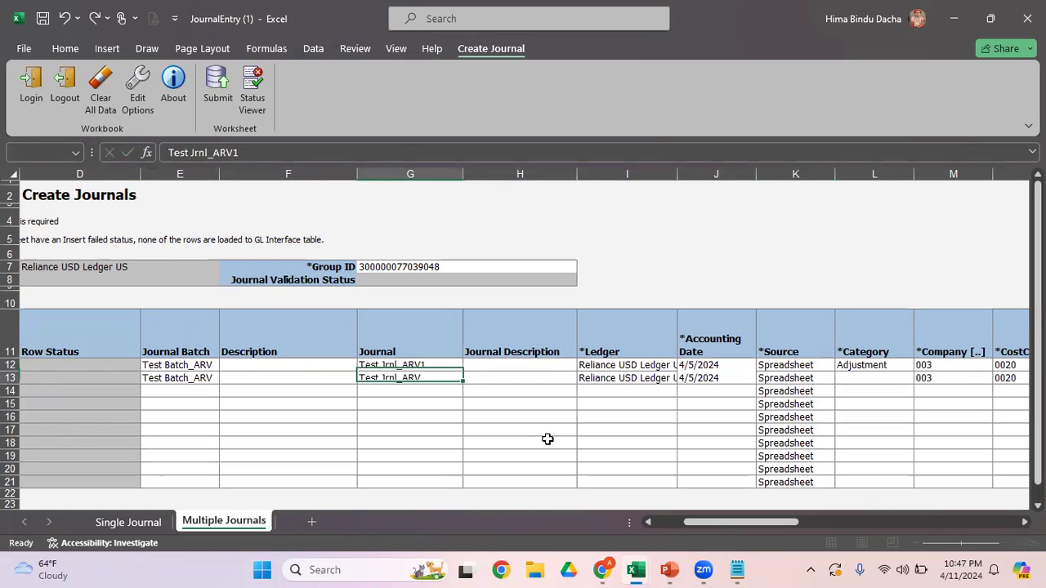
{"action": "key", "text": "Up"}
{"action": "key", "text": "ctrl+c"}
{"action": "key", "text": "Down"}
{"action": "key", "text": "Return"}
Step: Copy the "Adjustment" Category from the first row into the second row
{"action": "key", "text": "Right"}
{"action": "key", "text": "Right"}
{"action": "key", "text": "Right"}
{"action": "key", "text": "Right"}
{"action": "key", "text": "Right"}
{"action": "key", "text": "Up"}
{"action": "key", "text": "ctrl+c"}
{"action": "key", "text": "Down"}
{"action": "key", "text": "Return"}
Step: Enter USD as the Currency in the first two rows
{"action": "key", "text": "Right"}
{"action": "key", "text": "Right"}
{"action": "key", "text": "Right"}
{"action": "key", "text": "Right"}
{"action": "key", "text": "Right"}
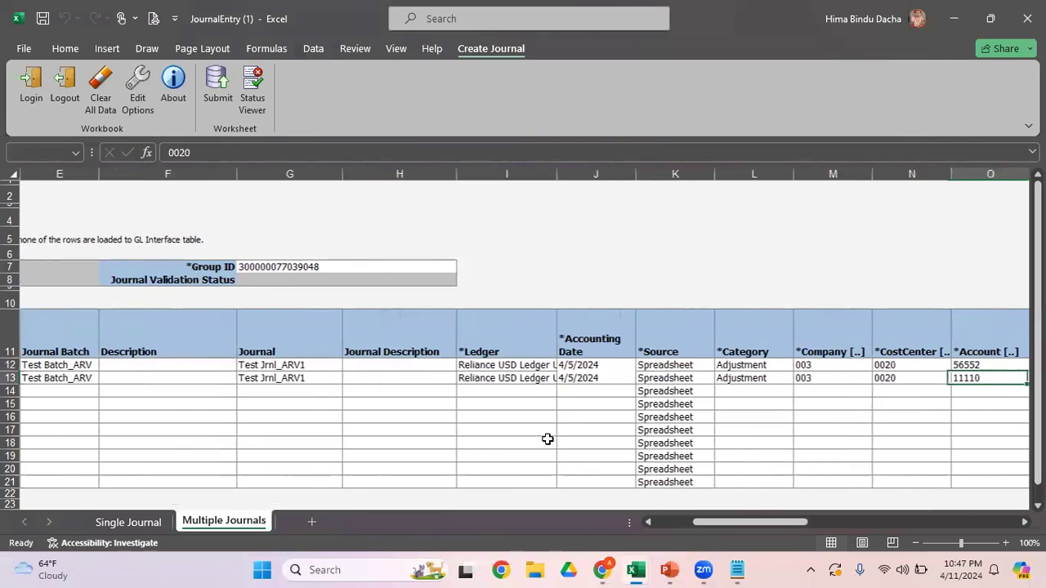
{"action": "key", "text": "Up"}
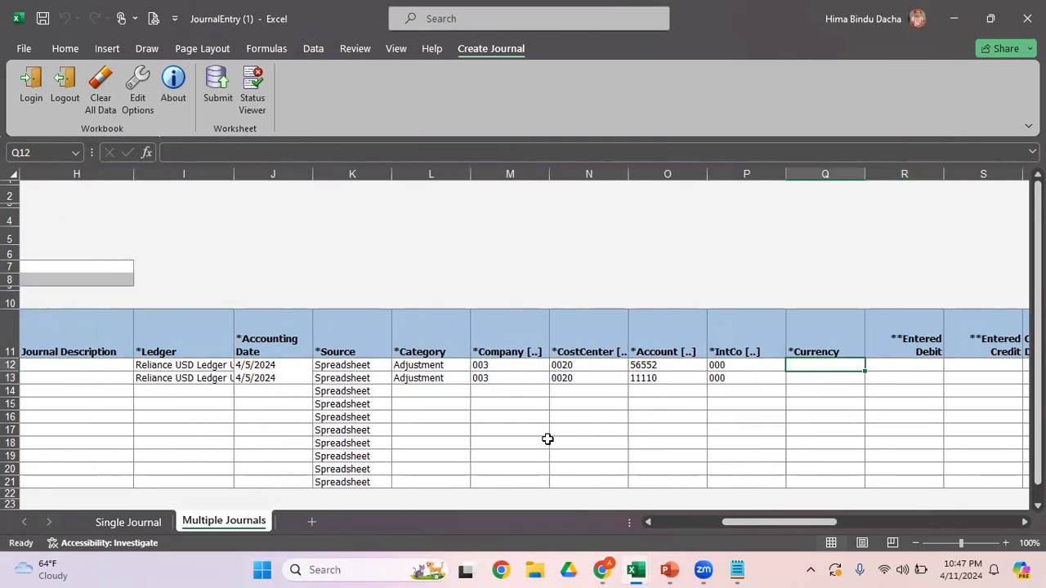
{"action": "type", "text": "USD"}
{"action": "key", "text": "Return"}
{"action": "type", "text": "USD"}
{"action": "key", "text": "Return"}
Step: Enter 6000 as the Entered Debit in the first row and as the Entered Credit in the second row
{"action": "key", "text": "Up"}
{"action": "key", "text": "Up"}
{"action": "key", "text": "Right"}
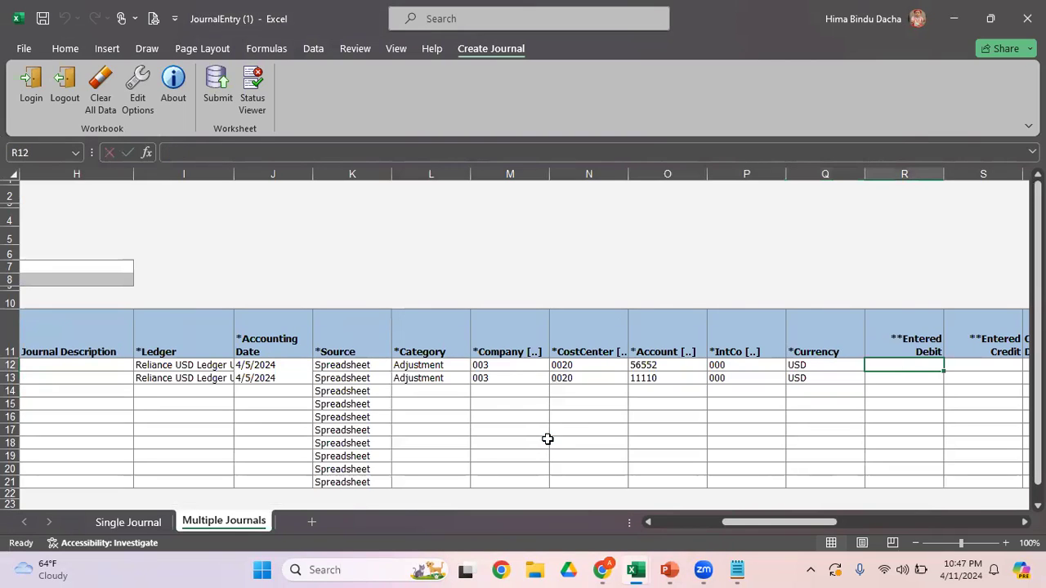
{"action": "type", "text": "6000"}
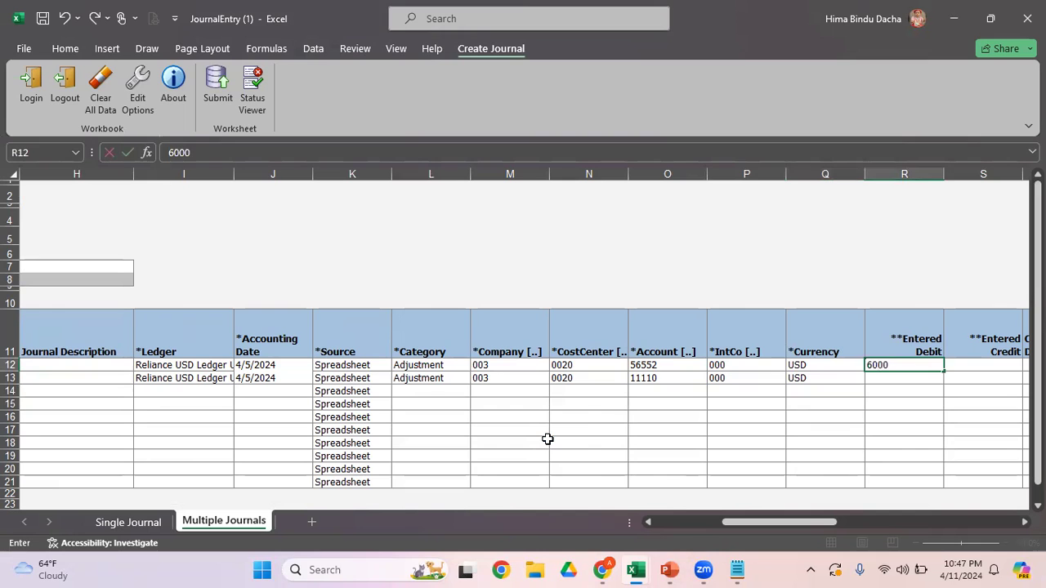
{"action": "key", "text": "Return"}
{"action": "key", "text": "Right"}
{"action": "type", "text": "6000"}
{"action": "key", "text": "Return"}
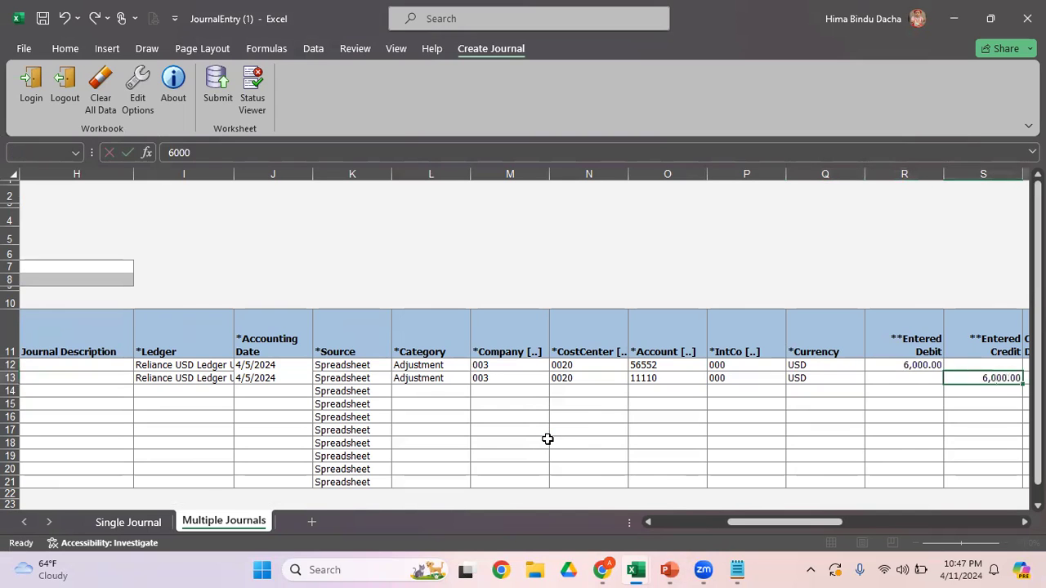
Step: Copy both rows' values from Journal Batch through Accounting Date into the third and fourth rows
{"action": "key", "text": "Right"}
{"action": "key", "text": "Right"}
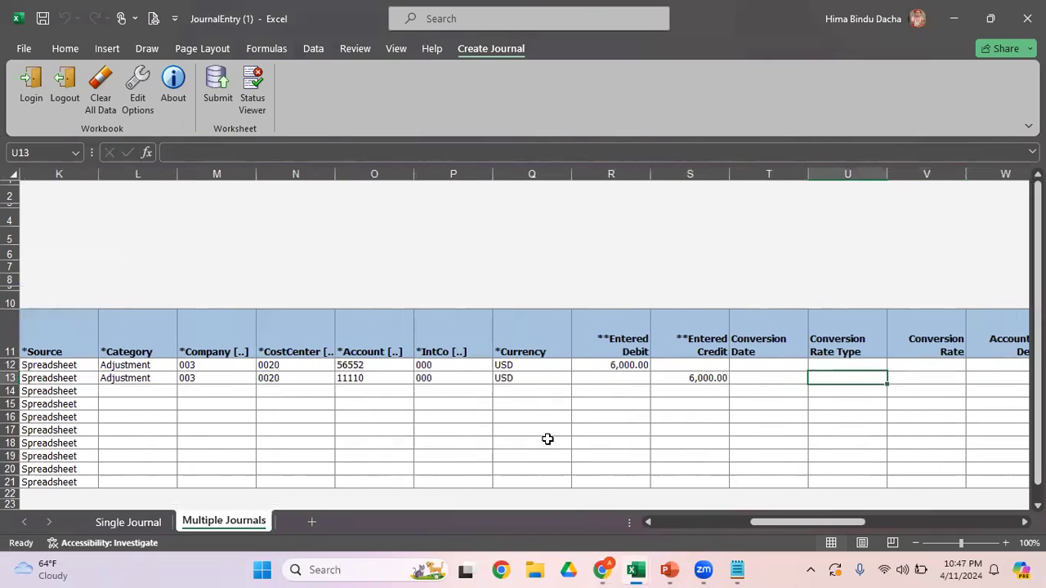
{"action": "key", "text": "Left"}
{"action": "key", "text": "Left"}
{"action": "key", "text": "Left"}
{"action": "key", "text": "Left"}
{"action": "key", "text": "Left"}
{"action": "key", "text": "Left"}
{"action": "key", "text": "Left"}
{"action": "key", "text": "Left"}
{"action": "key", "text": "Left"}
{"action": "key", "text": "Left"}
{"action": "key", "text": "Left"}
{"action": "key", "text": "Left"}
{"action": "key", "text": "Left"}
{"action": "key", "text": "Left"}
{"action": "key", "text": "Left"}
{"action": "key", "text": "Left"}
{"action": "key", "text": "Left"}
{"action": "key", "text": "Left"}
{"action": "key", "text": "Left"}
{"action": "key", "text": "Right"}
{"action": "key", "text": "Right"}
{"action": "key", "text": "Right"}
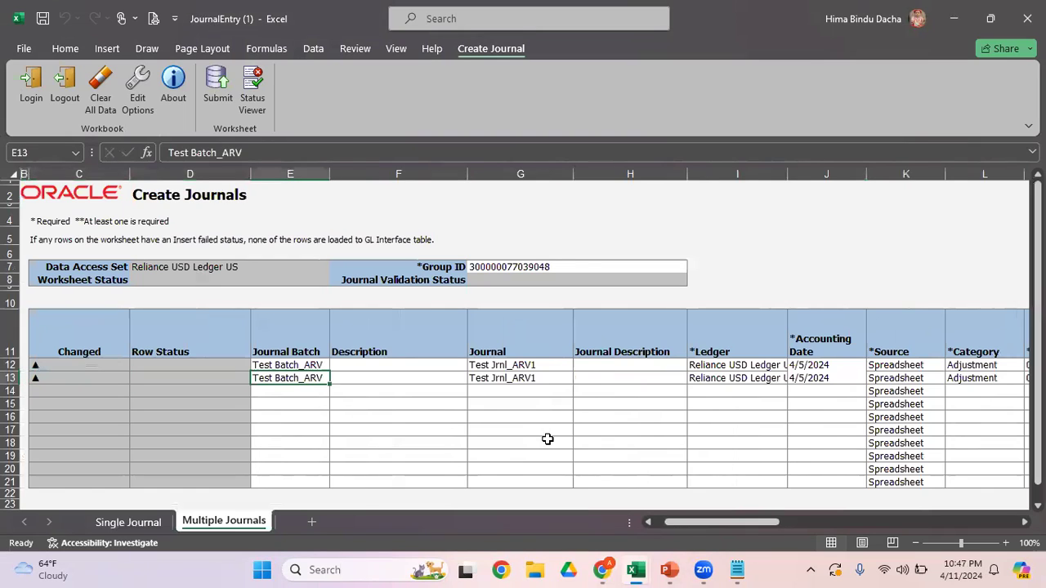
{"action": "key", "text": "shift+Up"}
{"action": "key", "text": "shift+Right"}
{"action": "key", "text": "shift+Right"}
{"action": "key", "text": "shift+Right"}
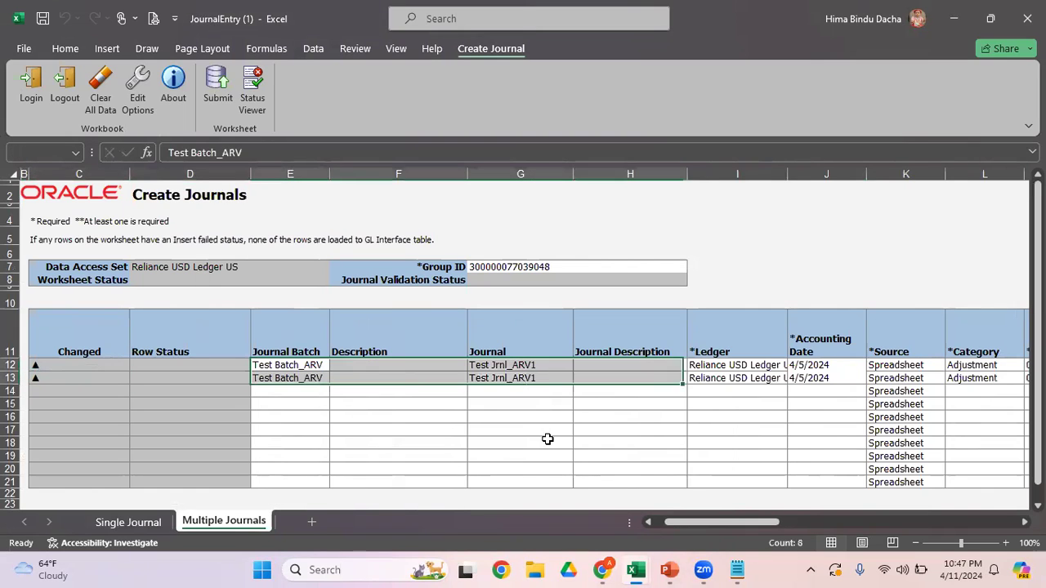
{"action": "key", "text": "shift+Right"}
{"action": "key", "text": "shift+Right"}
{"action": "key", "text": "ctrl+c"}
{"action": "key", "text": "Down"}
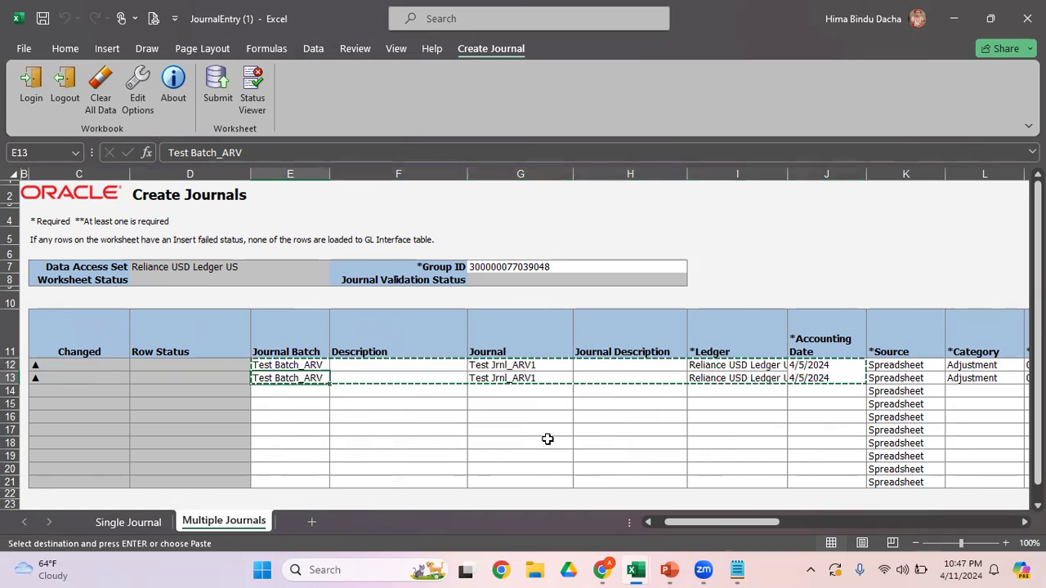
{"action": "key", "text": "Return"}
Step: Rename the third row's Journal as "Test Jrnl_ARV2" and copy that name into the fourth row
{"action": "key", "text": "Right"}
{"action": "key", "text": "Right"}
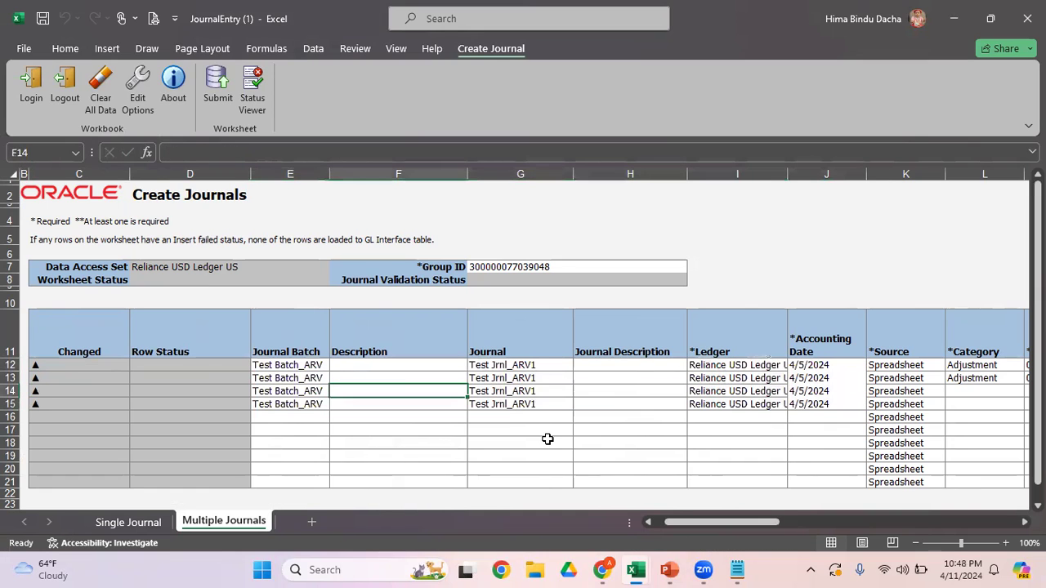
{"action": "key", "text": "F2"}
{"action": "key", "text": "BackSpace"}
{"action": "type", "text": "2"}
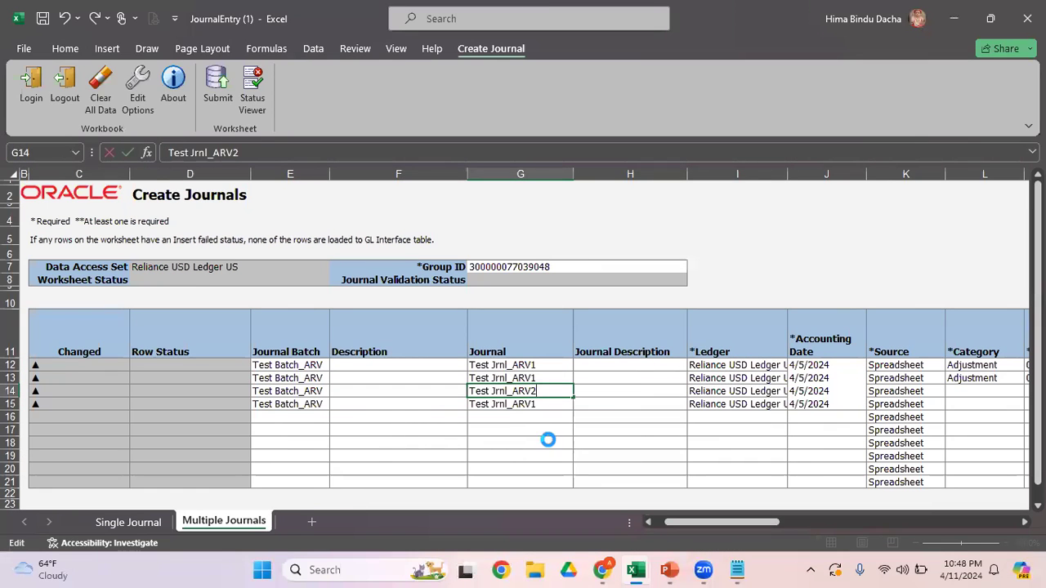
{"action": "key", "text": "Return"}
{"action": "key", "text": "Up"}
{"action": "key", "text": "ctrl+c"}
{"action": "key", "text": "Down"}
{"action": "key", "text": "Return"}
Step: Set the third row's Accounting Date to 4/6/2024 and copy that date into the fourth row
{"action": "key", "text": "Up"}
{"action": "key", "text": "Right"}
{"action": "key", "text": "Right"}
{"action": "key", "text": "Right"}
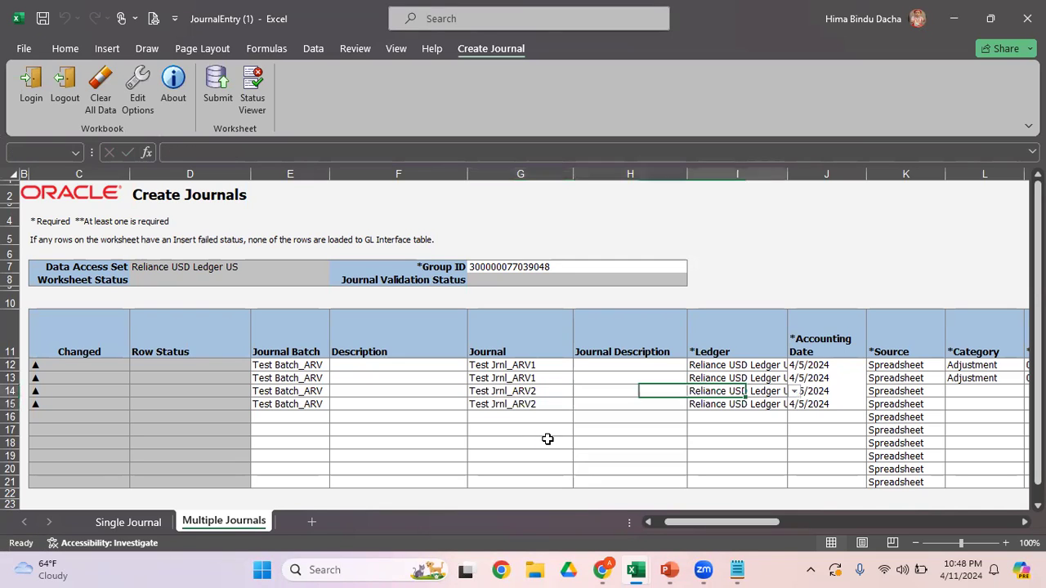
{"action": "type", "text": "4/6"}
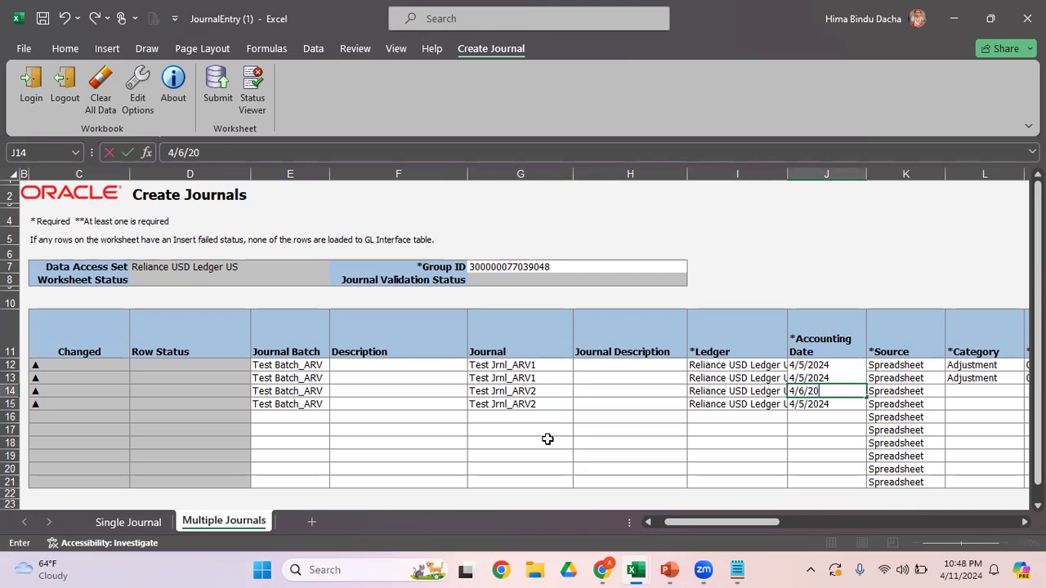
{"action": "key", "text": "Return"}
{"action": "key", "text": "Up"}
{"action": "key", "text": "ctrl+c"}
{"action": "key", "text": "Down"}
{"action": "key", "text": "Return"}
Step: Copy the Category through Currency values of the first two rows into the third and fourth rows
{"action": "key", "text": "Right"}
{"action": "key", "text": "Right"}
{"action": "key", "text": "Up"}
{"action": "key", "text": "Up"}
{"action": "key", "text": "Up"}
{"action": "key", "text": "shift+Down"}
{"action": "key", "text": "shift+Right"}
{"action": "key", "text": "shift+Right"}
{"action": "key", "text": "shift+Right"}
{"action": "key", "text": "shift+Right"}
{"action": "key", "text": "shift+Right"}
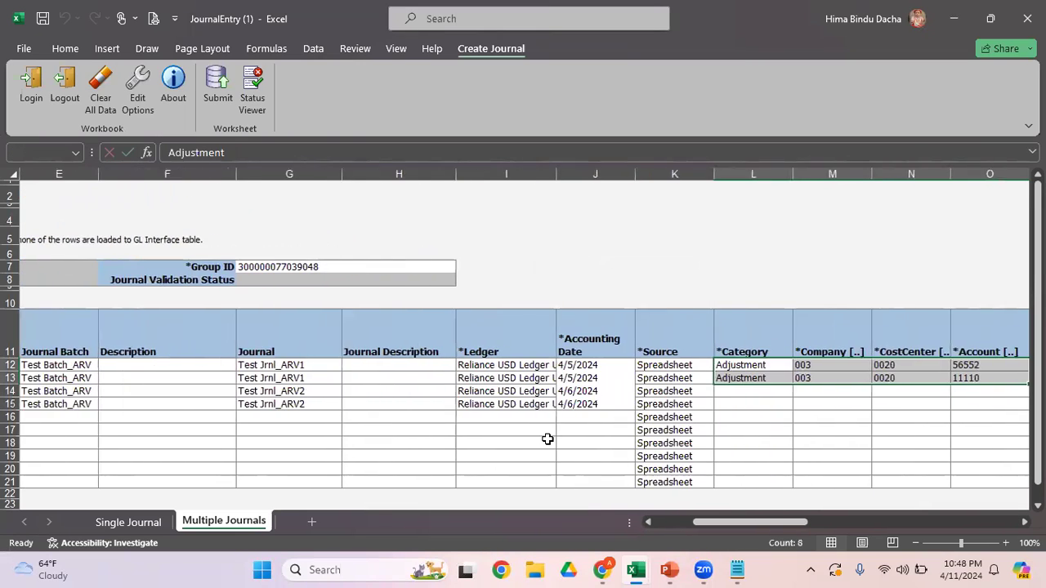
{"action": "key", "text": "ctrl+c"}
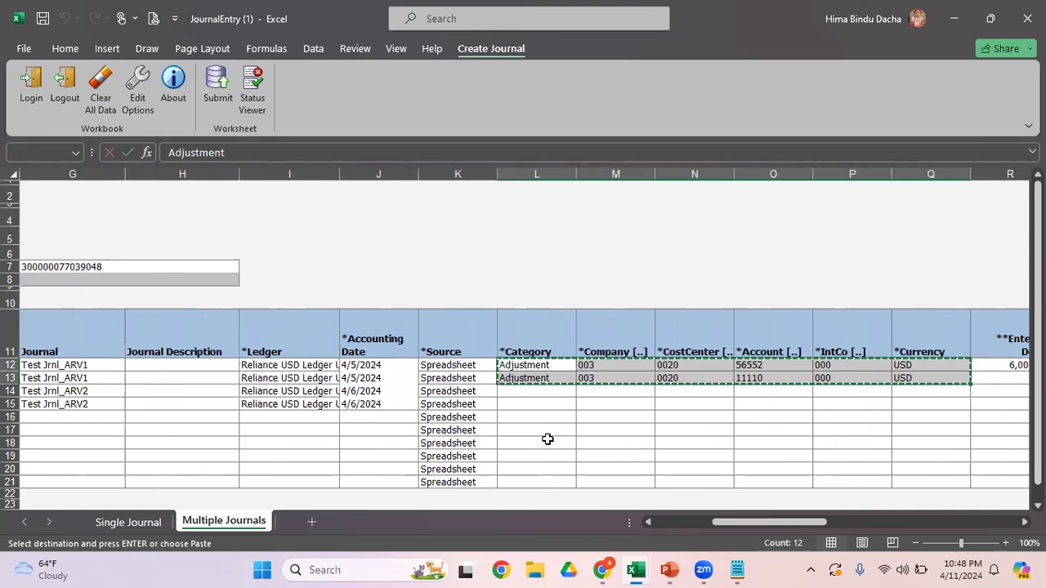
{"action": "key", "text": "Down"}
{"action": "key", "text": "Down"}
{"action": "key", "text": "Return"}
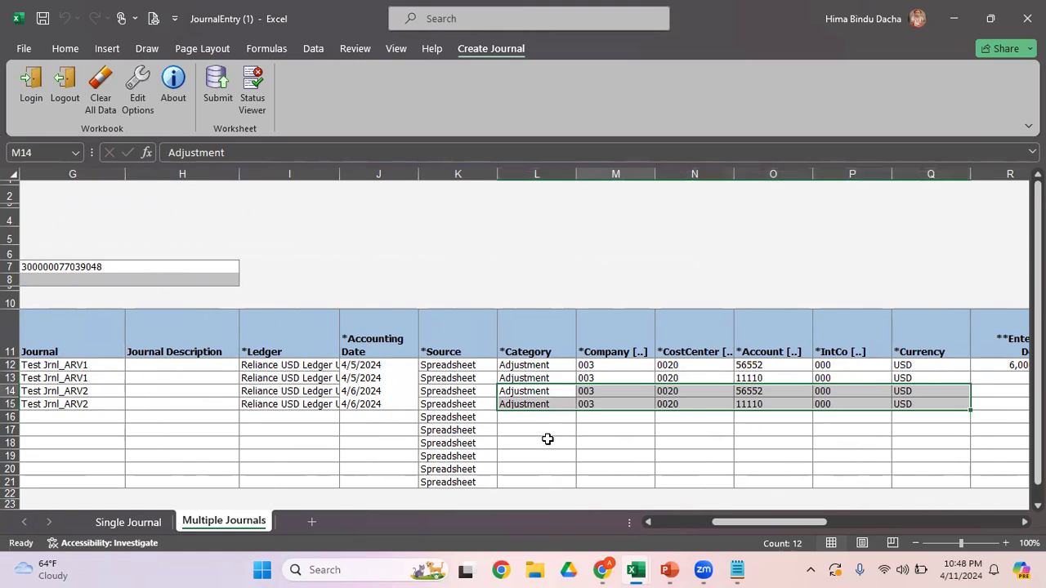
Step: Change the Currency to INR in the third and fourth rows
{"action": "key", "text": "Right"}
{"action": "key", "text": "Right"}
{"action": "key", "text": "Right"}
{"action": "key", "text": "Right"}
{"action": "key", "text": "Right"}
{"action": "key", "text": "F2"}
{"action": "type", "text": "INR"}
{"action": "key", "text": "Return"}
{"action": "type", "text": "INR"}
{"action": "key", "text": "Return"}
Step: Enter 80000 as the Entered Debit in the third row and as the Entered Credit in the fourth row
{"action": "key", "text": "Up"}
{"action": "key", "text": "Right"}
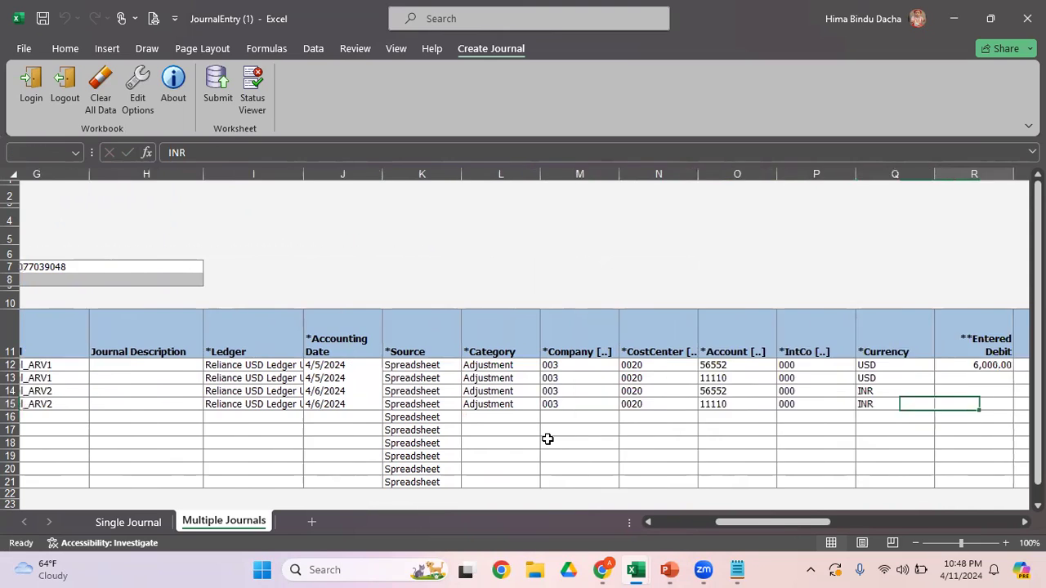
{"action": "key", "text": "Up"}
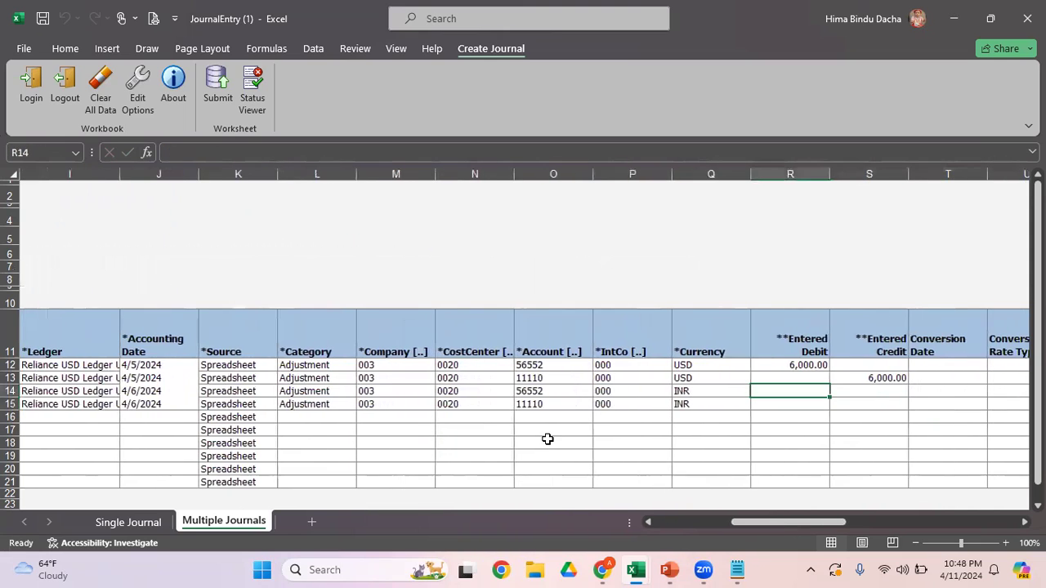
{"action": "type", "text": "80000"}
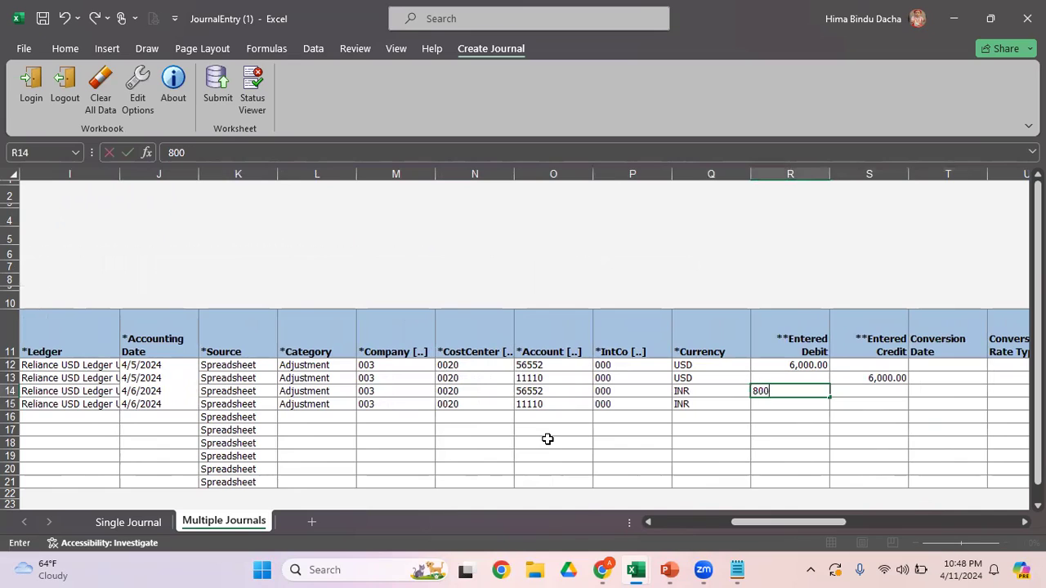
{"action": "key", "text": "Return"}
{"action": "type", "text": "0"}
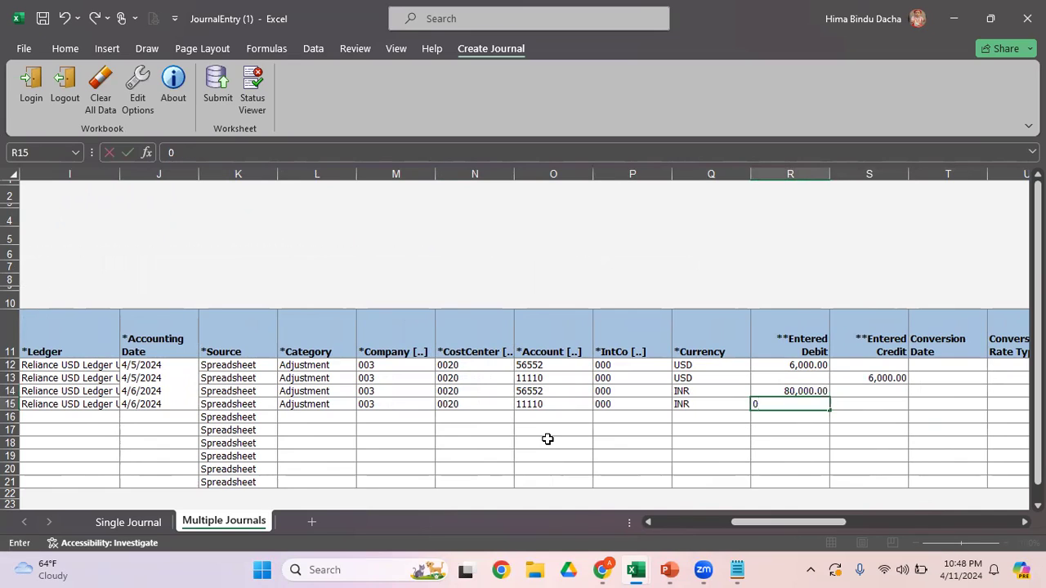
{"action": "key", "text": "BackSpace"}
{"action": "key", "text": "Right"}
{"action": "type", "text": "80000"}
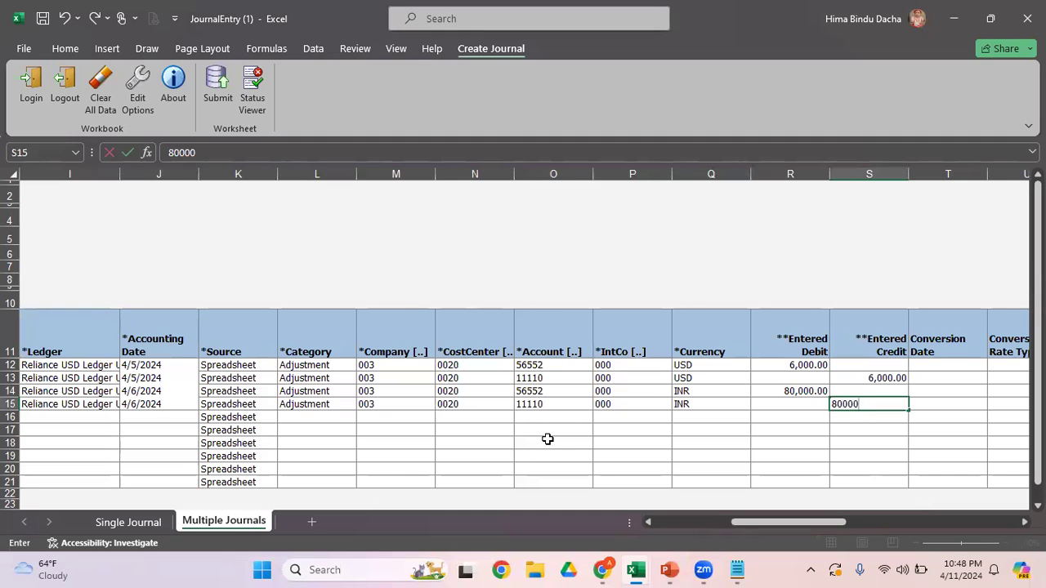
{"action": "key", "text": "Right"}
{"action": "key", "text": "Right"}
Step: Review the currency, entered amounts and conversion fields of the INR journal lines
{"action": "key", "text": "Left"}
{"action": "key", "text": "Left"}
{"action": "key", "text": "Left"}
{"action": "key", "text": "Left"}
{"action": "key", "text": "Up"}
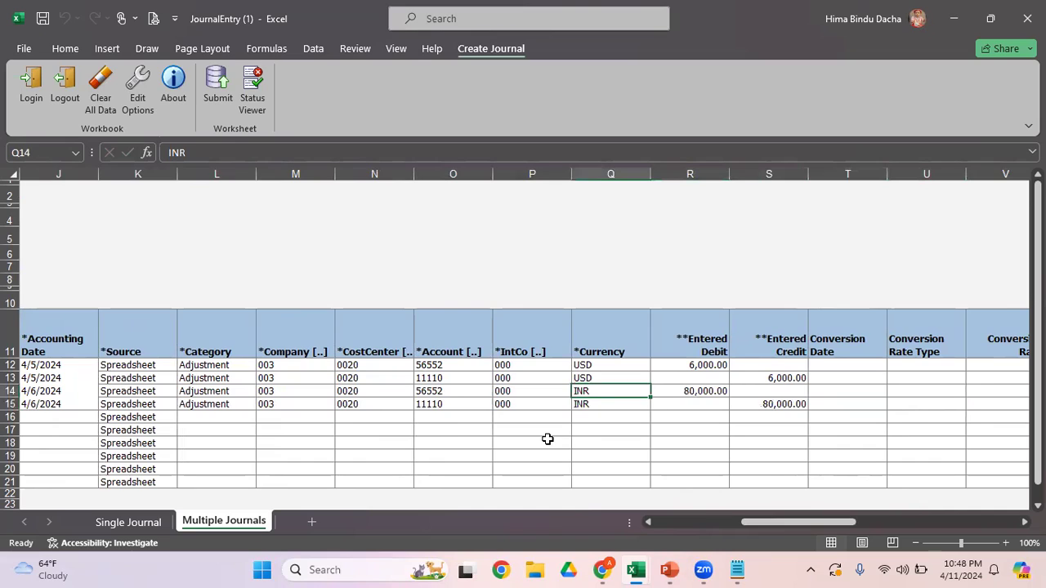
{"action": "key", "text": "Right"}
{"action": "key", "text": "Right"}
{"action": "key", "text": "Left"}
{"action": "key", "text": "Left"}
{"action": "key", "text": "Right"}
{"action": "key", "text": "Right"}
{"action": "key", "text": "Right"}
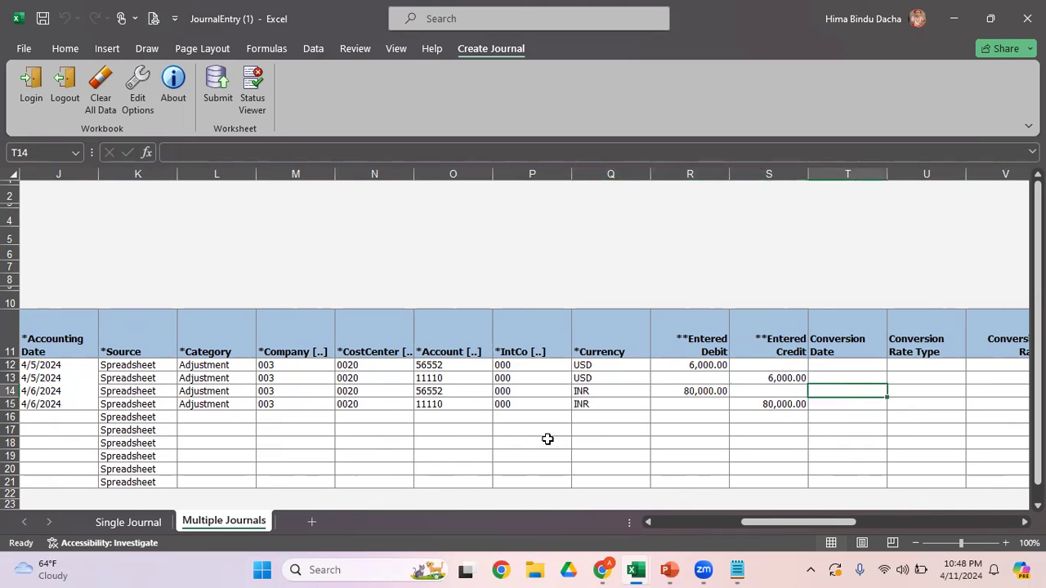
{"action": "key", "text": "Left"}
{"action": "key", "text": "Left"}
{"action": "key", "text": "Left"}
{"action": "key", "text": "Left"}
{"action": "key", "text": "Left"}
{"action": "key", "text": "Left"}
{"action": "key", "text": "Left"}
{"action": "key", "text": "Left"}
{"action": "key", "text": "Left"}
{"action": "key", "text": "Left"}
{"action": "key", "text": "Left"}
{"action": "key", "text": "Left"}
{"action": "key", "text": "Left"}
{"action": "key", "text": "Left"}
{"action": "key", "text": "Left"}
{"action": "key", "text": "Left"}
{"action": "key", "text": "Left"}
{"action": "key", "text": "Left"}
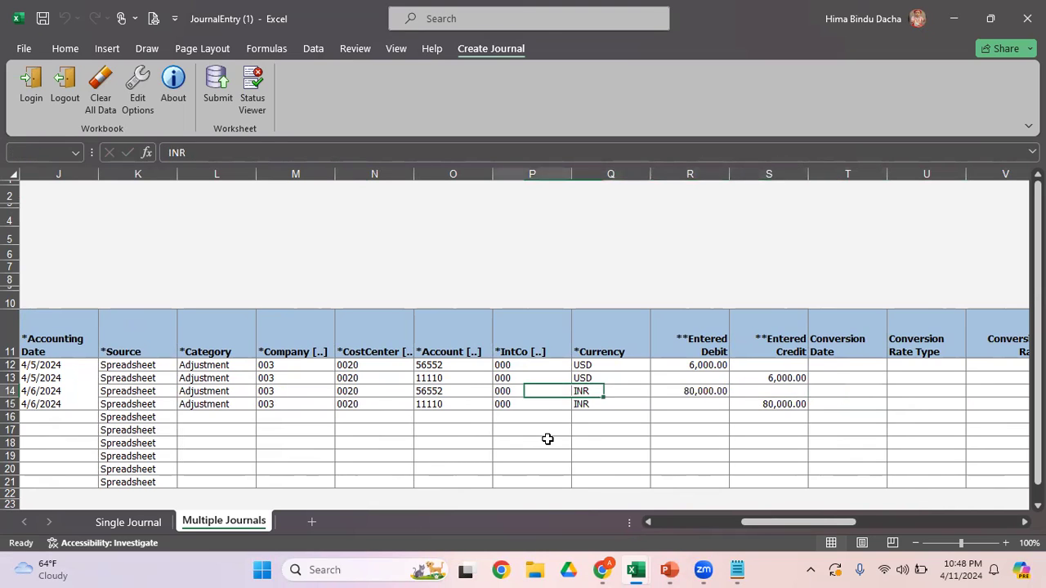
{"action": "key", "text": "Right"}
{"action": "key", "text": "Right"}
{"action": "key", "text": "Right"}
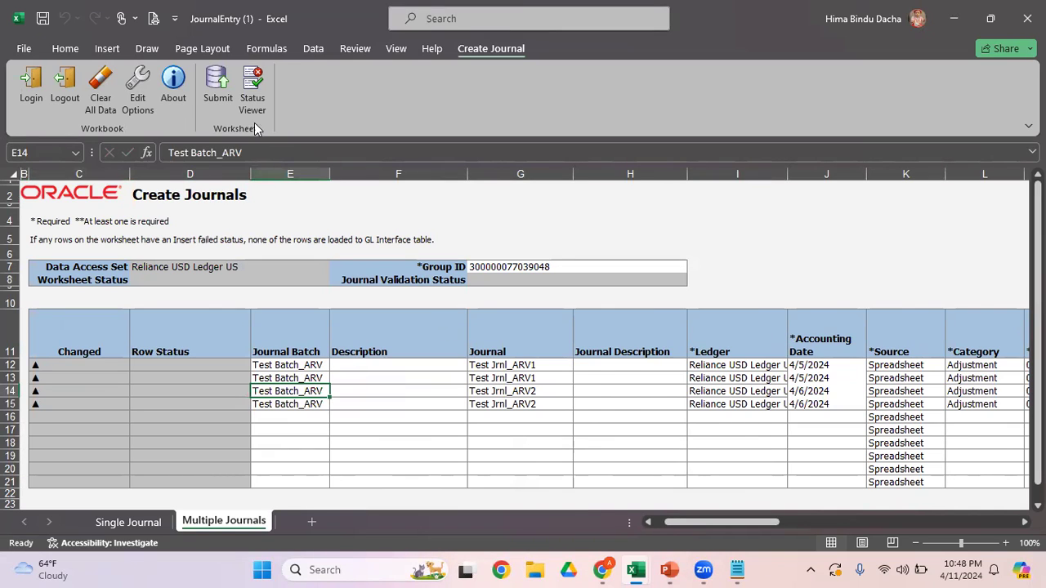
Step: Try to submit the worksheet with Submit Journal Import and Posting and no descriptive flexfield import, and close the status messages
{"action": "left_click", "coordinate": [217, 86]}
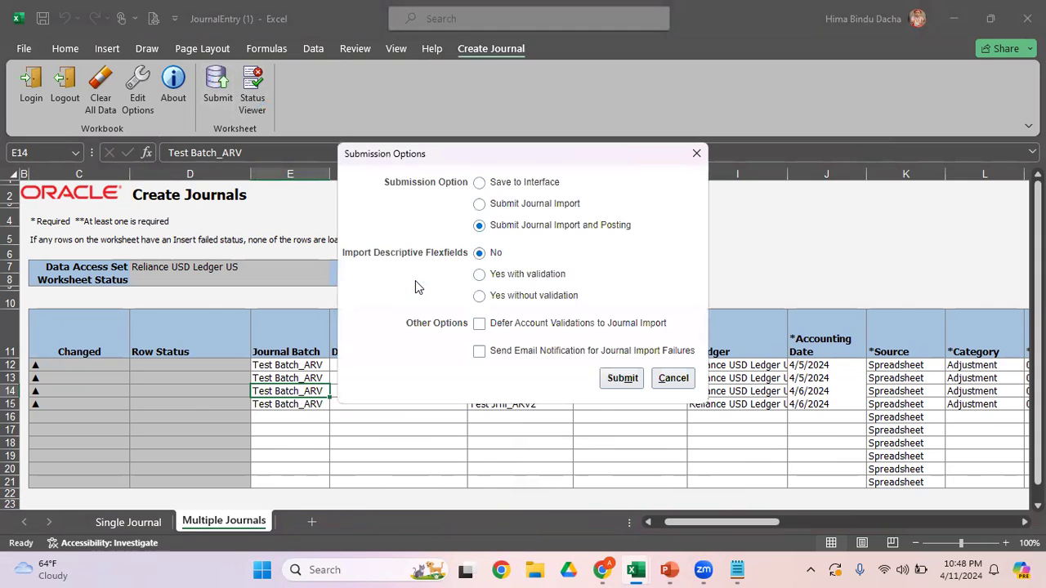
{"action": "left_click", "coordinate": [621, 379]}
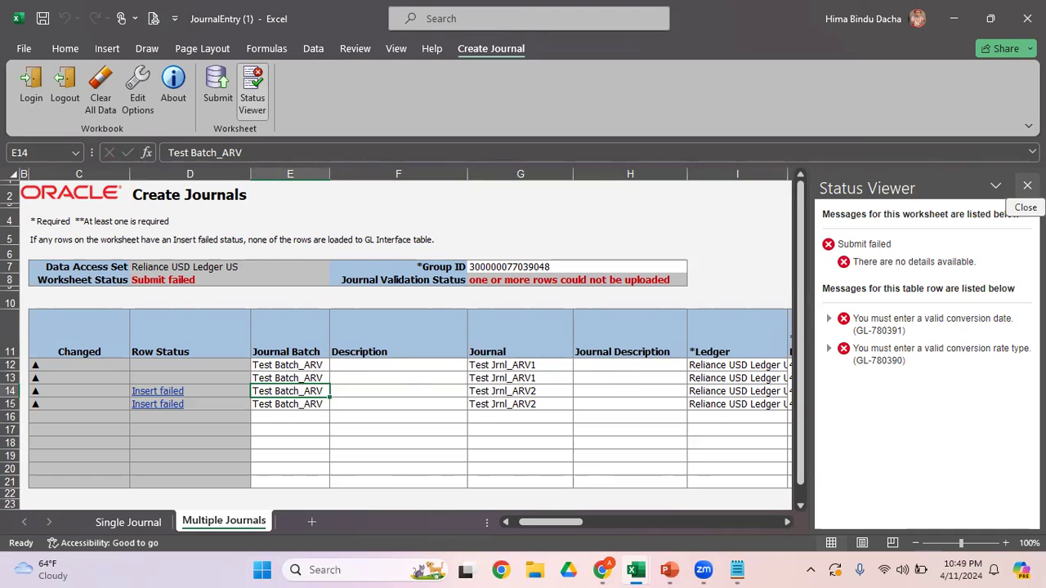
{"action": "left_click", "coordinate": [1028, 186]}
Step: Copy the Accounting Date 4/6/2024 of the two INR rows into their Conversion Date cells
{"action": "left_click", "coordinate": [814, 391]}
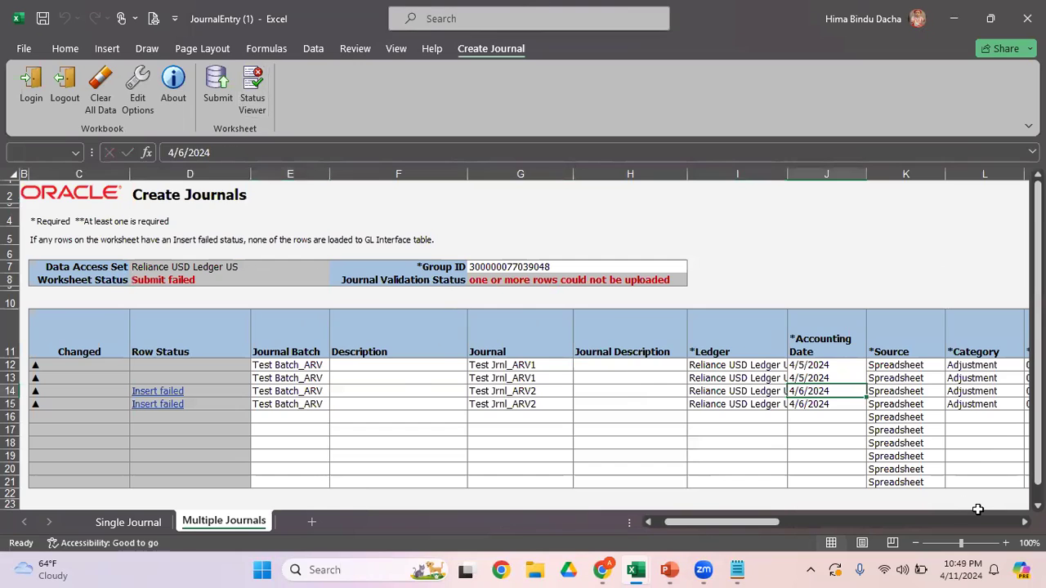
{"action": "key", "text": "Right"}
{"action": "key", "text": "Right"}
{"action": "key", "text": "Right"}
{"action": "key", "text": "Right"}
{"action": "key", "text": "Right"}
{"action": "key", "text": "Right"}
{"action": "key", "text": "Right"}
{"action": "key", "text": "Right"}
{"action": "key", "text": "Right"}
{"action": "key", "text": "Right"}
{"action": "key", "text": "Right"}
{"action": "key", "text": "Right"}
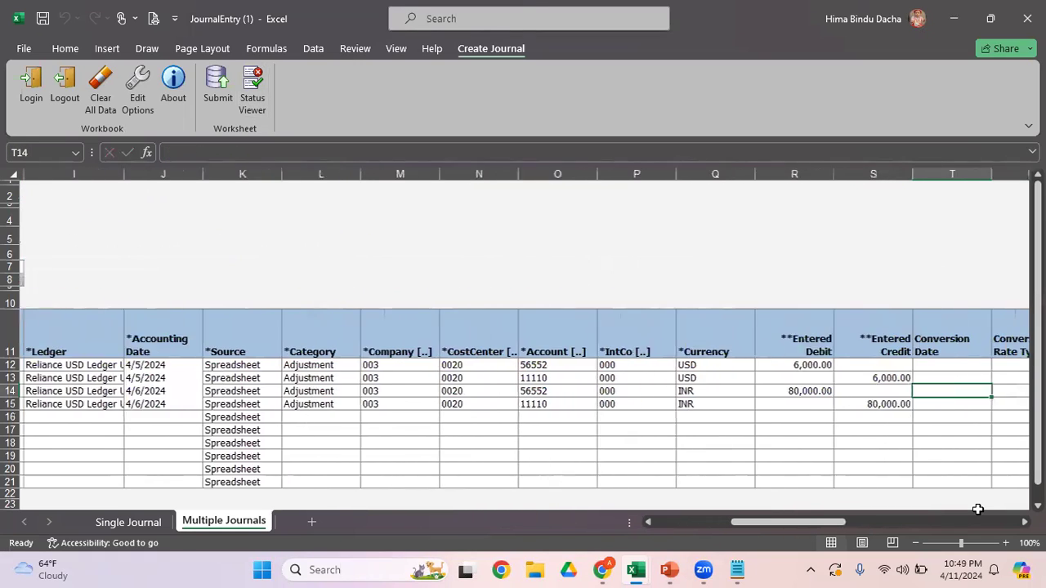
{"action": "key", "text": "Left"}
{"action": "key", "text": "Left"}
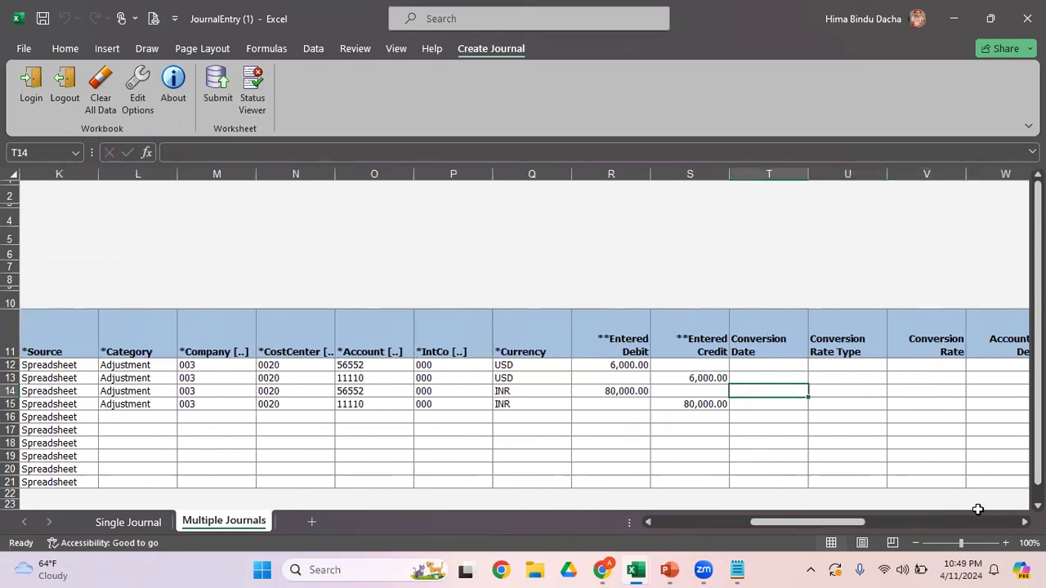
{"action": "key", "text": "Left"}
{"action": "key", "text": "Left"}
{"action": "key", "text": "Left"}
{"action": "key", "text": "Left"}
{"action": "key", "text": "Left"}
{"action": "key", "text": "Left"}
{"action": "key", "text": "Left"}
{"action": "key", "text": "Left"}
{"action": "key", "text": "Left"}
{"action": "key", "text": "Left"}
{"action": "key", "text": "Left"}
{"action": "key", "text": "Left"}
{"action": "key", "text": "Left"}
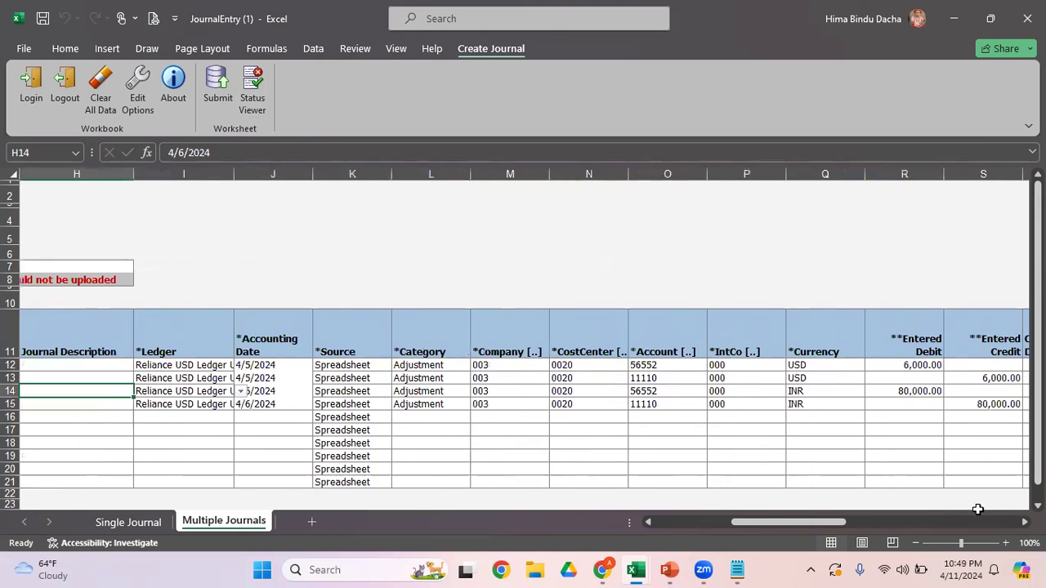
{"action": "key", "text": "Right"}
{"action": "key", "text": "Right"}
{"action": "key", "text": "Right"}
{"action": "key", "text": "shift+Down"}
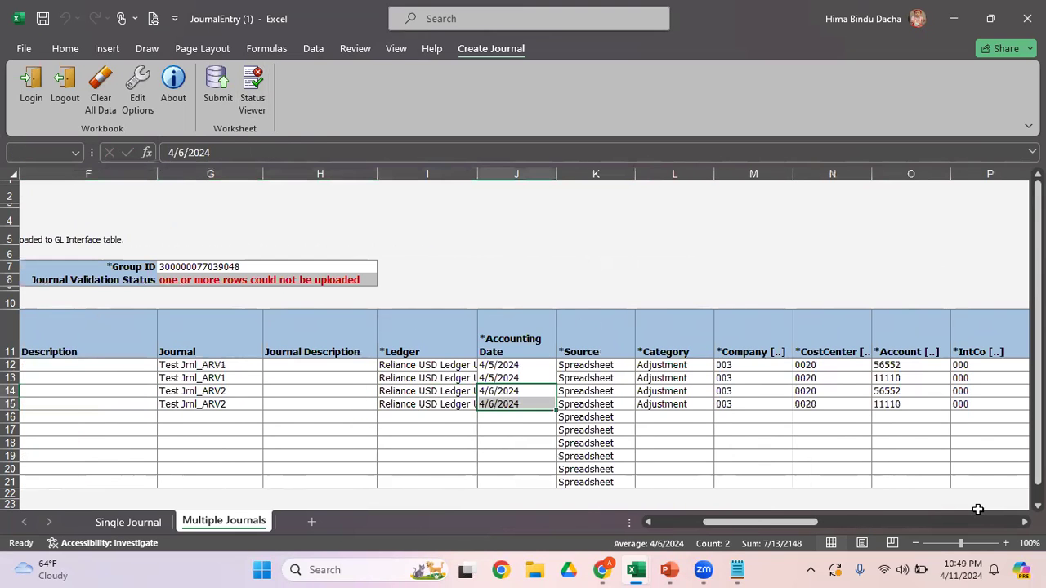
{"action": "key", "text": "ctrl+c"}
{"action": "key", "text": "Right"}
{"action": "key", "text": "Right"}
Step: Search the conversion rate types for Cor% and set the third row's Conversion Rate Type to Corporate
{"action": "key", "text": "Right"}
{"action": "key", "text": "Right"}
{"action": "key", "text": "Right"}
{"action": "key", "text": "Right"}
{"action": "key", "text": "Right"}
{"action": "key", "text": "Right"}
{"action": "key", "text": "Right"}
{"action": "key", "text": "Right"}
{"action": "key", "text": "Right"}
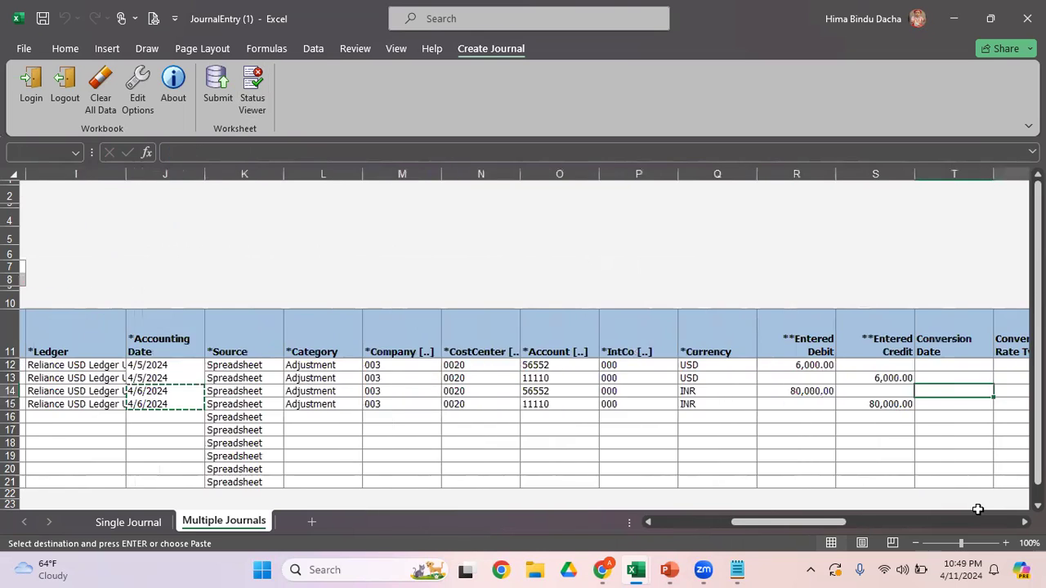
{"action": "key", "text": "Left"}
{"action": "key", "text": "Return"}
{"action": "key", "text": "Right"}
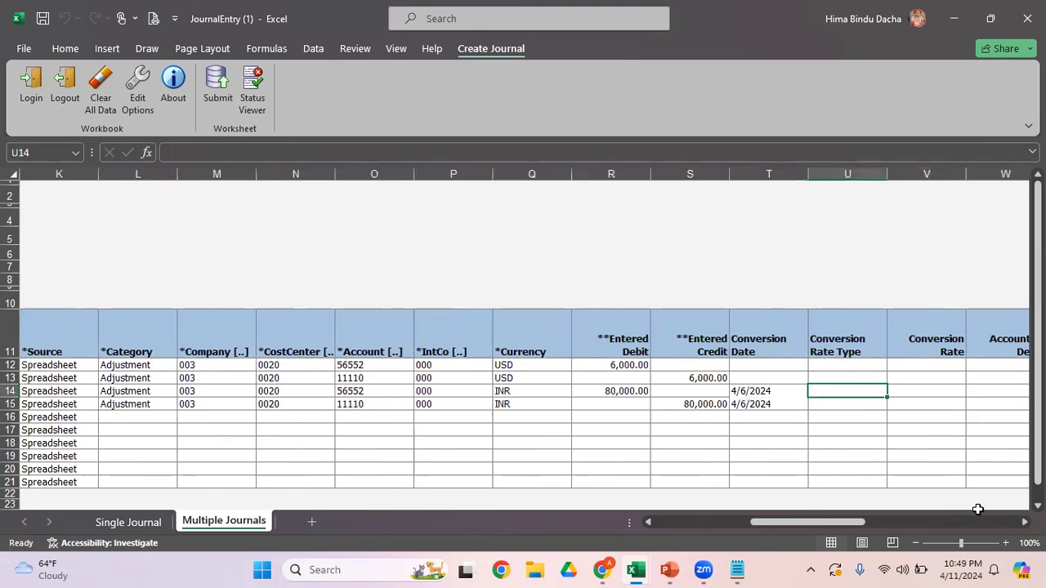
{"action": "double_click", "coordinate": [866, 391]}
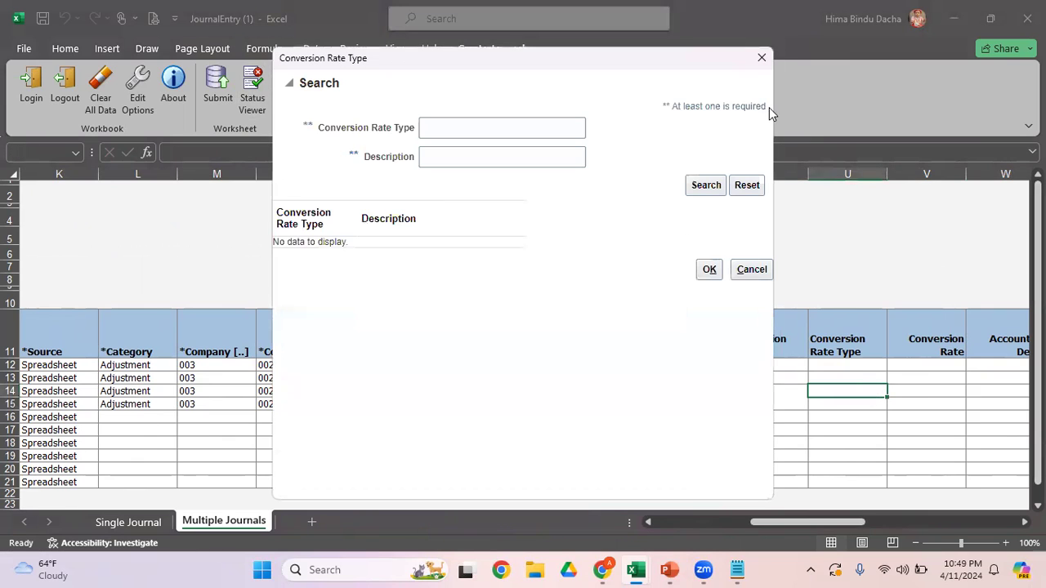
{"action": "left_click", "coordinate": [700, 185]}
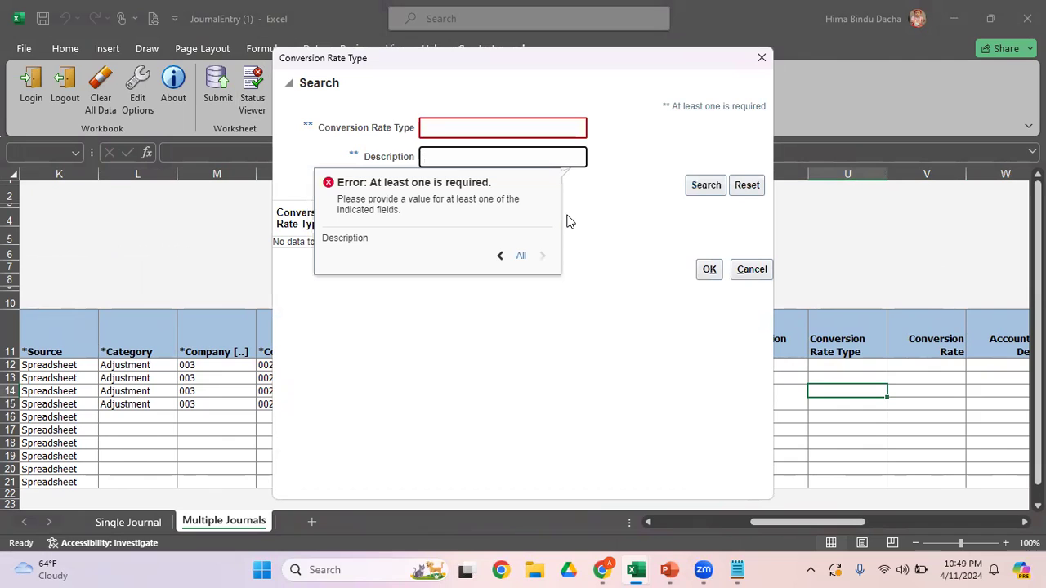
{"action": "left_click", "coordinate": [437, 129]}
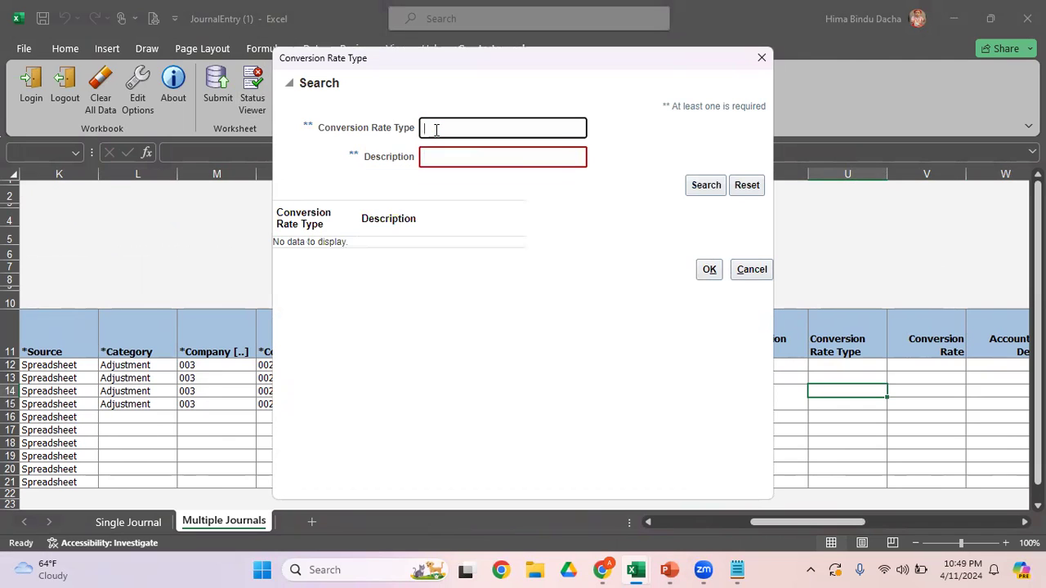
{"action": "type", "text": "Cor%"}
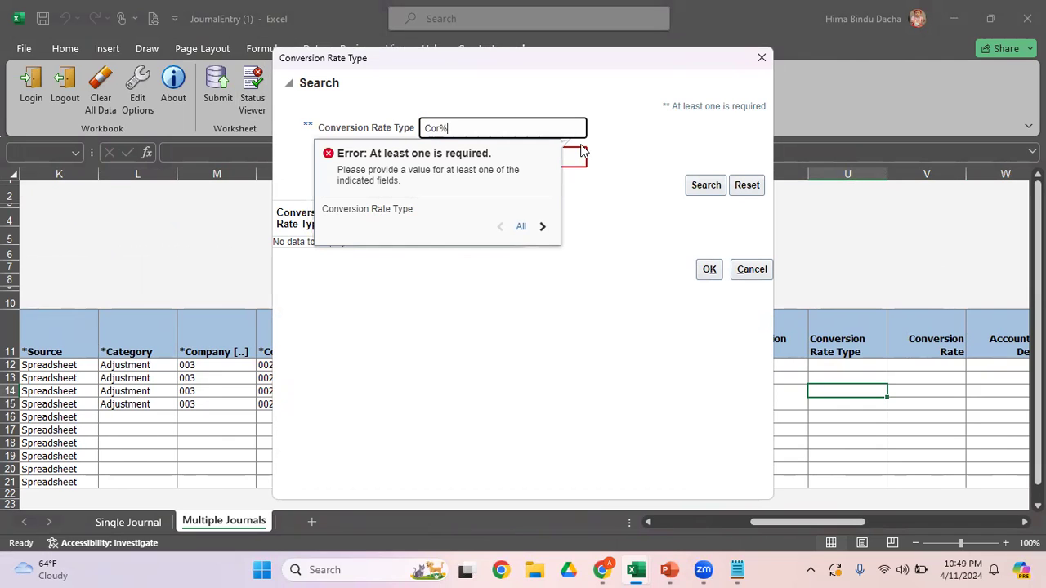
{"action": "left_click", "coordinate": [700, 184]}
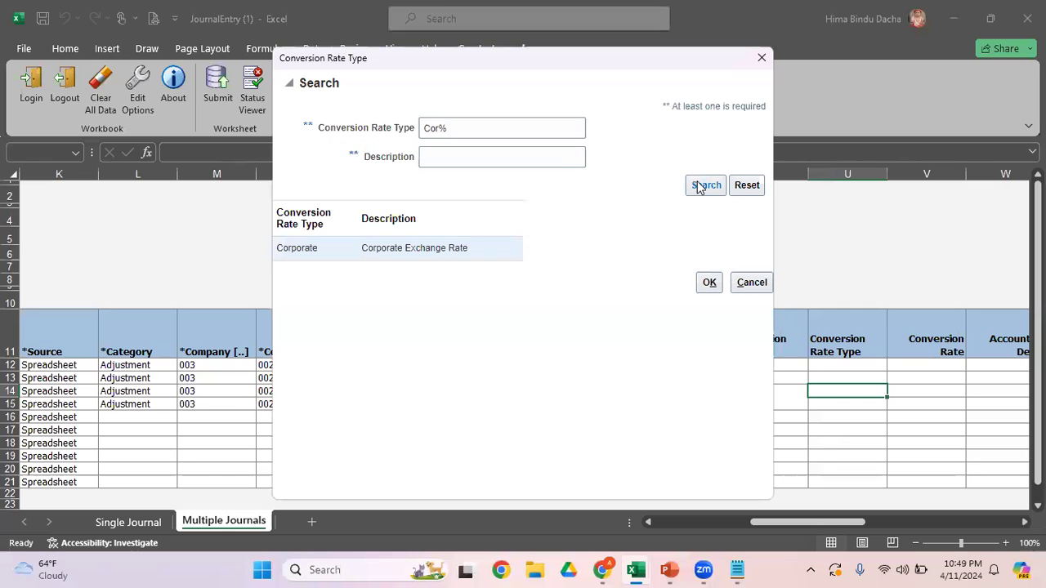
{"action": "left_click", "coordinate": [331, 249]}
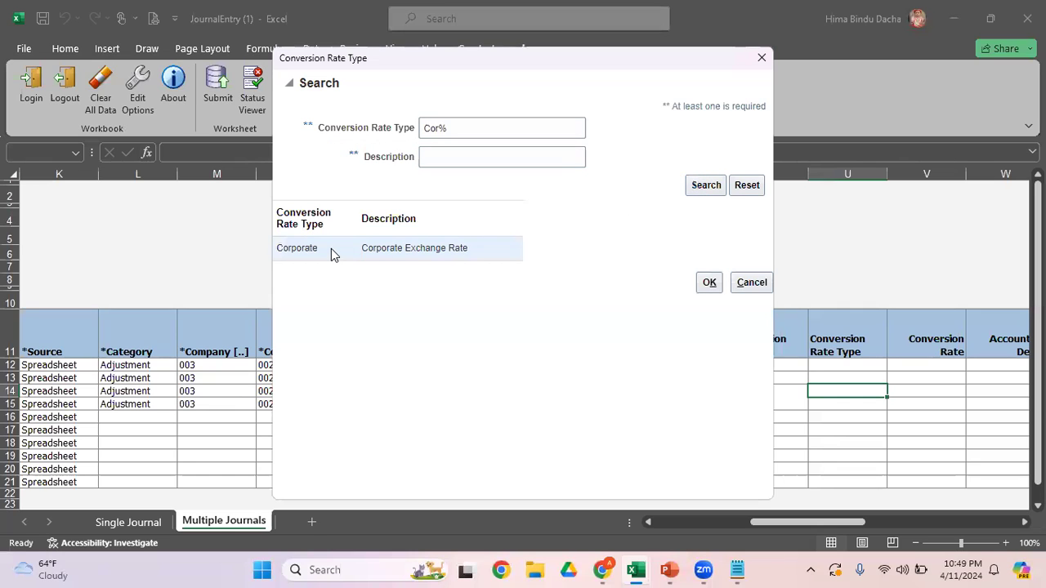
{"action": "left_click", "coordinate": [708, 282]}
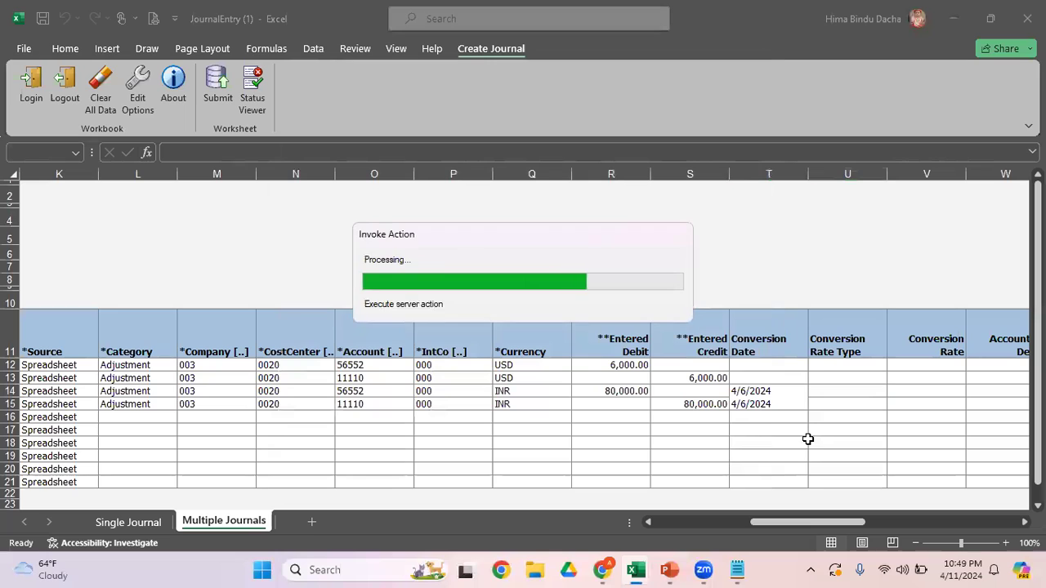
Step: Copy the Corporate Conversion Rate Type from the third row to the fourth row
{"action": "key", "text": "ctrl+c"}
{"action": "key", "text": "Down"}
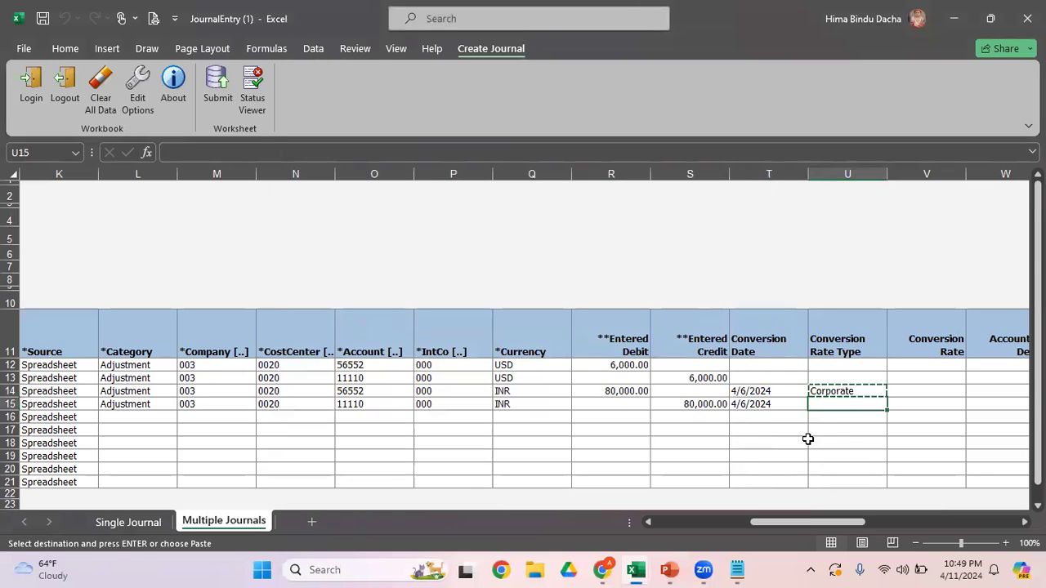
{"action": "key", "text": "Return"}
Step: Review the conversion date, rate type, conversion rate and accounted amount fields of the INR journal lines
{"action": "key", "text": "Right"}
{"action": "key", "text": "Up"}
{"action": "key", "text": "Left"}
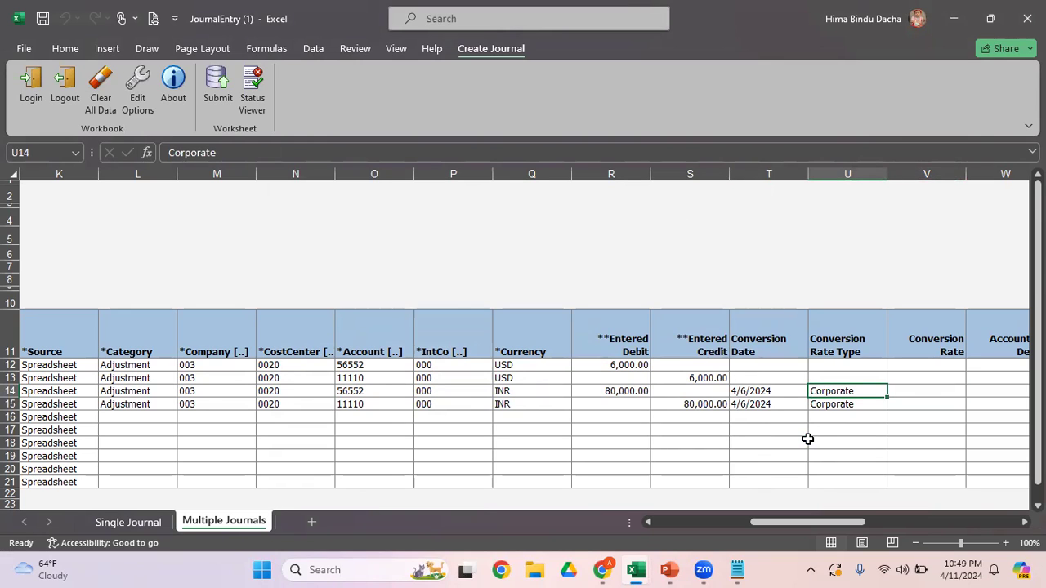
{"action": "key", "text": "Right"}
{"action": "key", "text": "Right"}
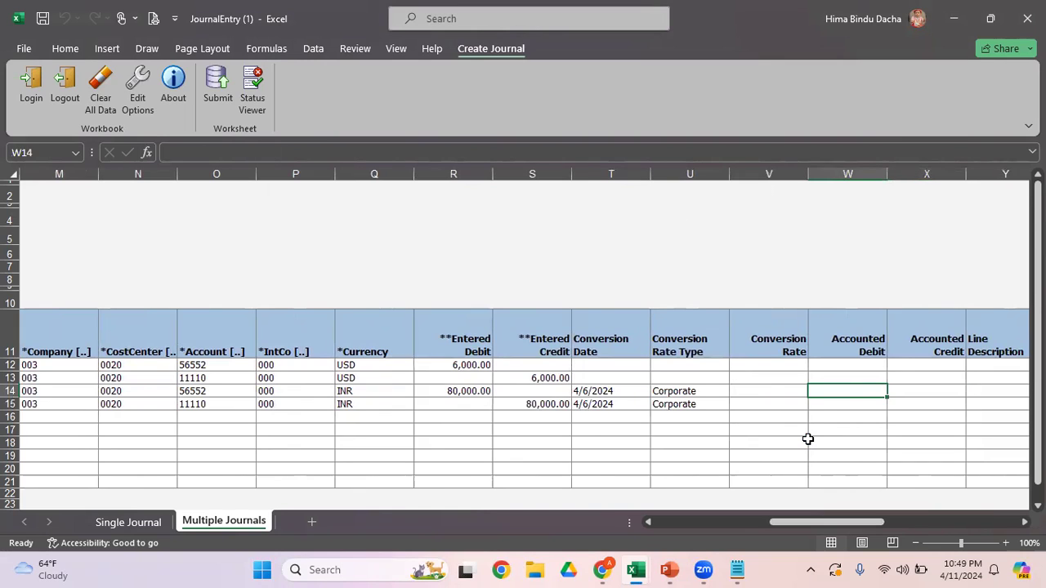
{"action": "key", "text": "Right"}
{"action": "key", "text": "Left"}
{"action": "key", "text": "Left"}
{"action": "key", "text": "Left"}
{"action": "key", "text": "Left"}
{"action": "key", "text": "Left"}
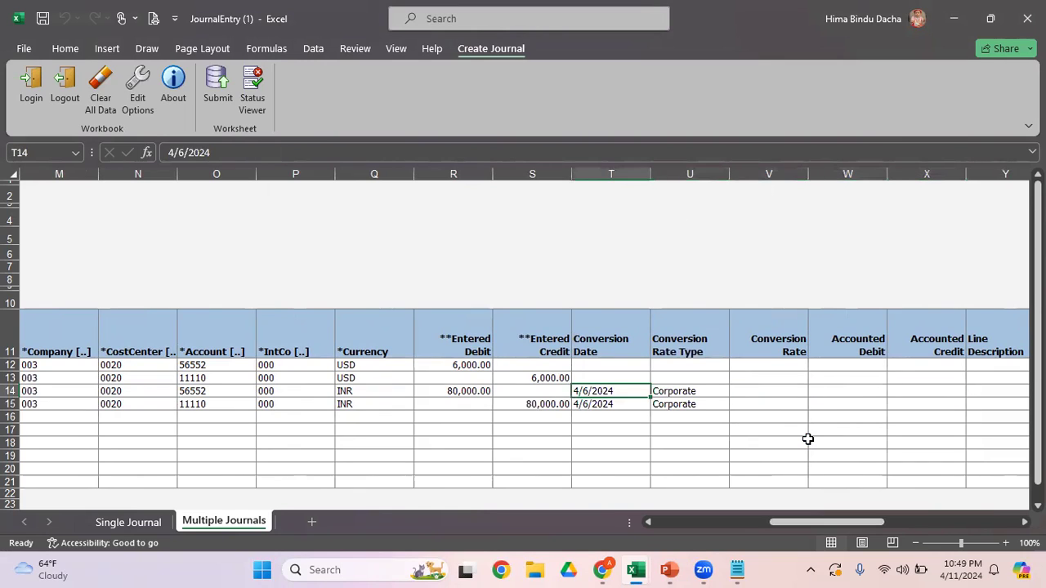
{"action": "key", "text": "Right"}
{"action": "key", "text": "Right"}
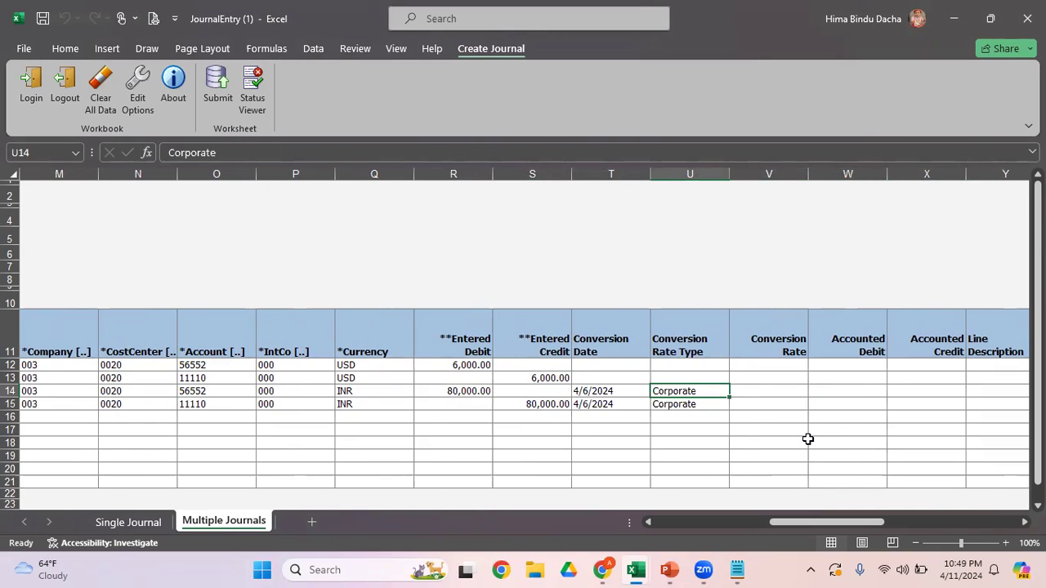
{"action": "key", "text": "Right"}
{"action": "key", "text": "Right"}
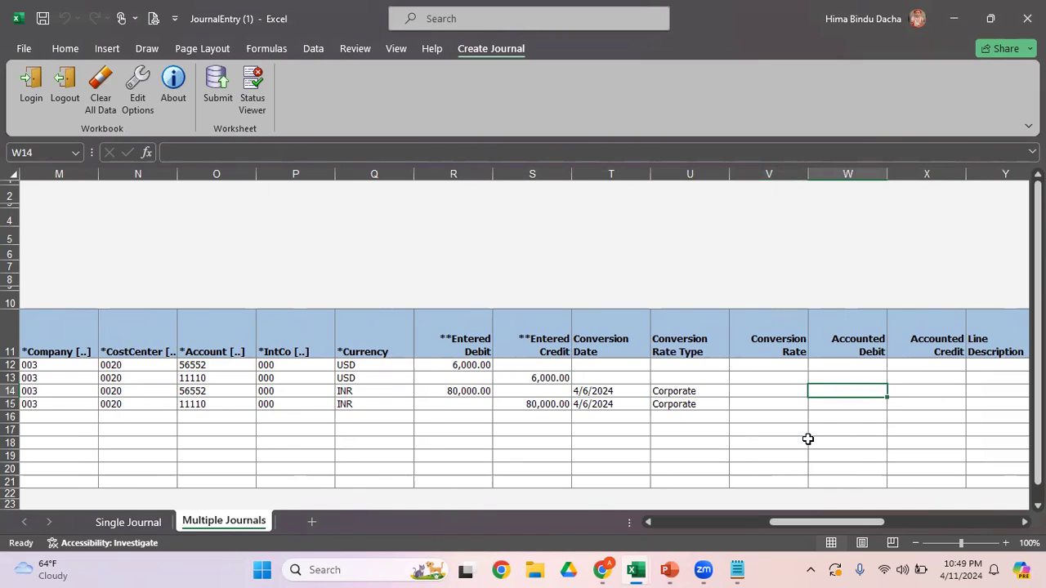
{"action": "key", "text": "Left"}
{"action": "key", "text": "Left"}
{"action": "key", "text": "Left"}
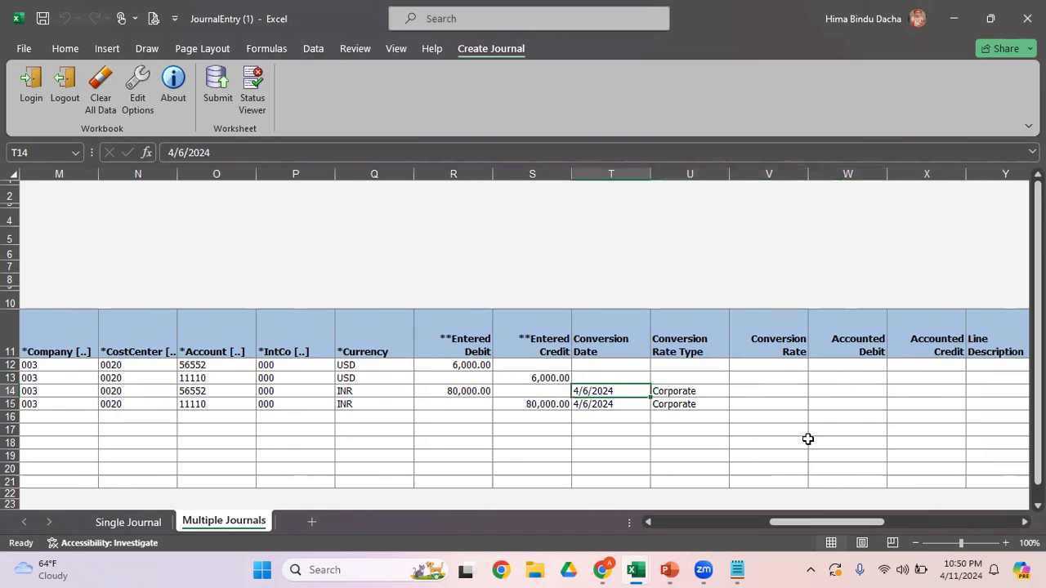
{"action": "key", "text": "Right"}
{"action": "key", "text": "Right"}
{"action": "key", "text": "Right"}
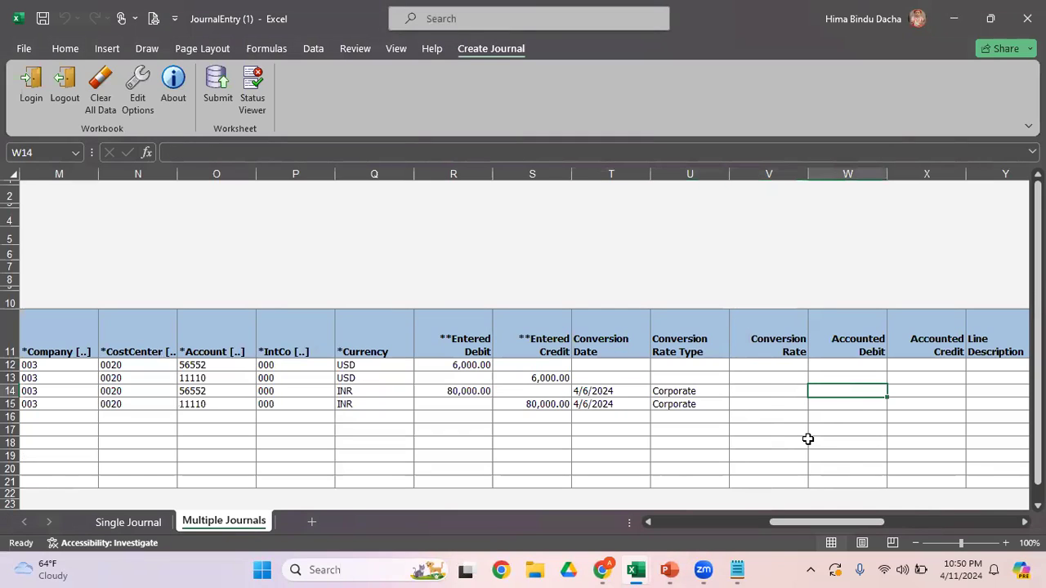
{"action": "key", "text": "Left"}
{"action": "key", "text": "Left"}
{"action": "key", "text": "Left"}
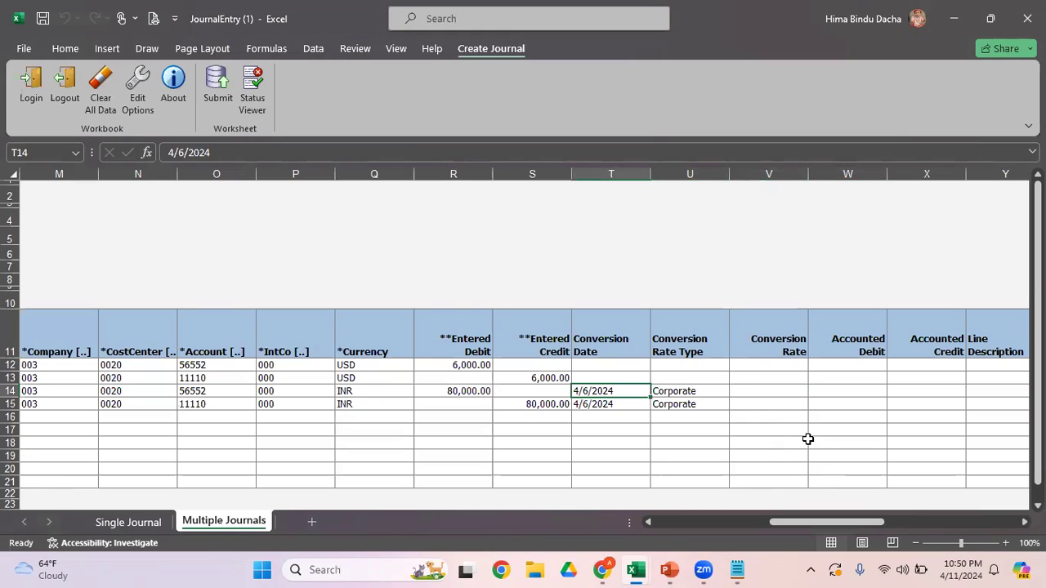
{"action": "key", "text": "Right"}
{"action": "key", "text": "Right"}
{"action": "key", "text": "Right"}
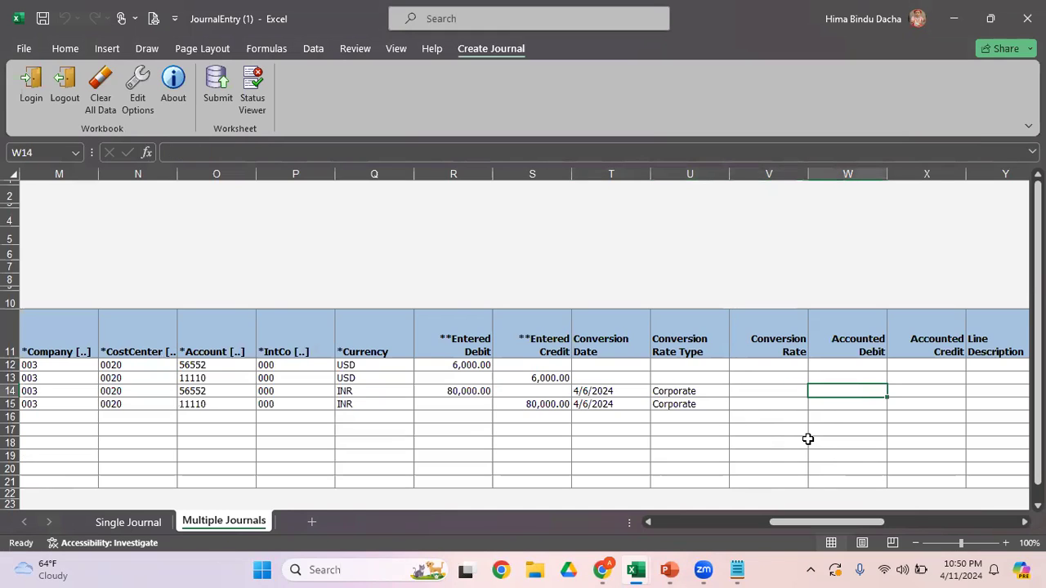
{"action": "key", "text": "Left"}
{"action": "key", "text": "Left"}
{"action": "key", "text": "Left"}
{"action": "key", "text": "Left"}
{"action": "key", "text": "Left"}
{"action": "key", "text": "Left"}
{"action": "key", "text": "Left"}
{"action": "key", "text": "Left"}
{"action": "key", "text": "Left"}
{"action": "key", "text": "Left"}
{"action": "key", "text": "Left"}
{"action": "key", "text": "Left"}
{"action": "key", "text": "Left"}
{"action": "key", "text": "Left"}
{"action": "key", "text": "Left"}
{"action": "key", "text": "Left"}
{"action": "key", "text": "Left"}
{"action": "key", "text": "Left"}
{"action": "key", "text": "Left"}
{"action": "key", "text": "Left"}
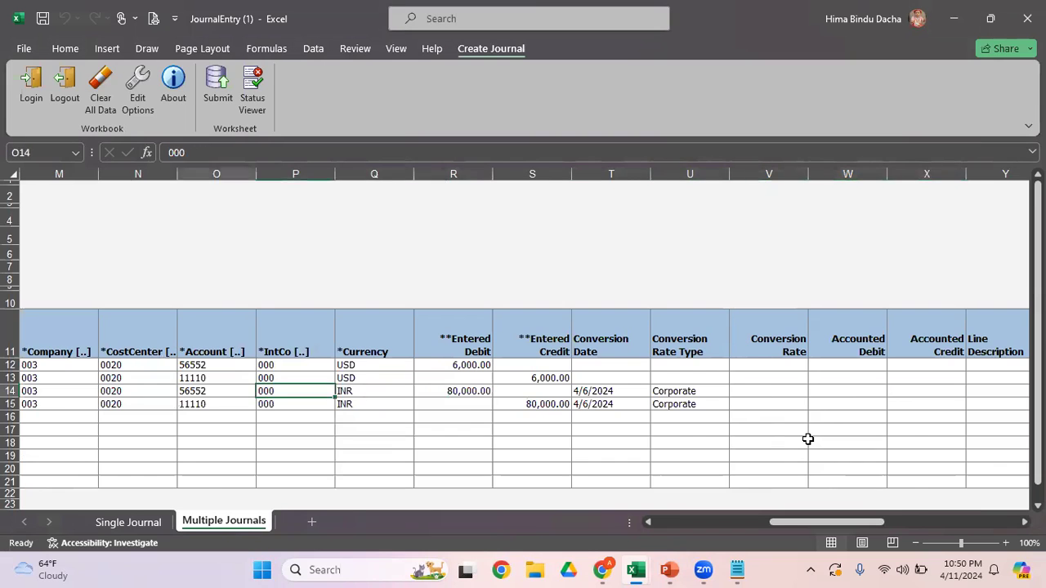
{"action": "key", "text": "Right"}
{"action": "key", "text": "Right"}
{"action": "key", "text": "Right"}
{"action": "key", "text": "Right"}
{"action": "key", "text": "Right"}
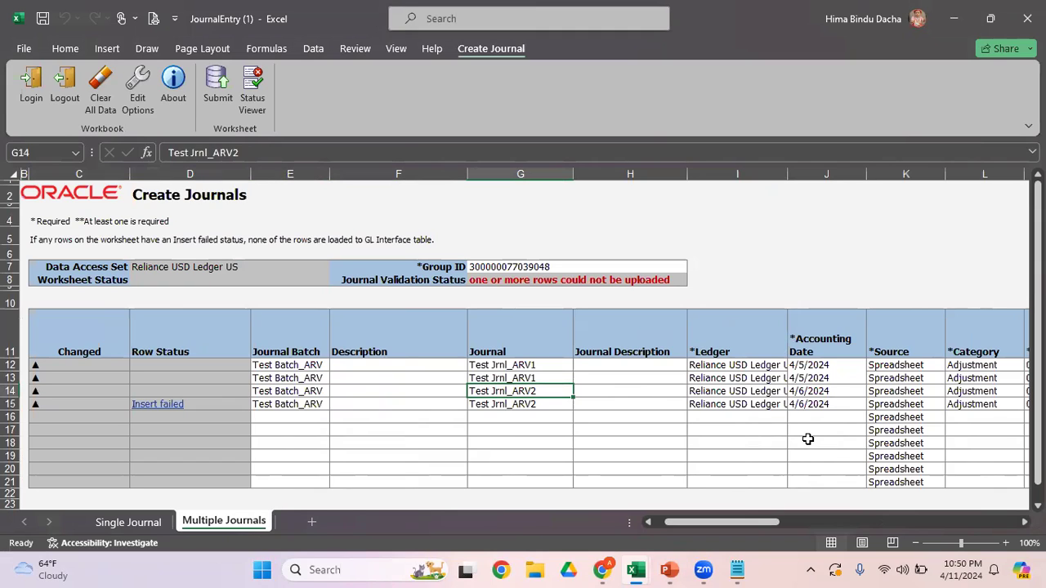
Step: Review the journal names, currencies and entered amounts across the USD and INR journal lines
{"action": "key", "text": "Right"}
{"action": "key", "text": "Right"}
{"action": "key", "text": "Right"}
{"action": "key", "text": "Right"}
{"action": "key", "text": "Left"}
{"action": "key", "text": "Left"}
{"action": "key", "text": "Left"}
{"action": "key", "text": "Left"}
{"action": "key", "text": "Up"}
{"action": "key", "text": "Up"}
{"action": "key", "text": "Down"}
{"action": "key", "text": "Right"}
{"action": "key", "text": "Right"}
{"action": "key", "text": "Right"}
{"action": "key", "text": "Right"}
{"action": "key", "text": "Right"}
{"action": "key", "text": "Right"}
{"action": "key", "text": "Right"}
{"action": "key", "text": "Right"}
{"action": "key", "text": "Right"}
{"action": "key", "text": "Right"}
{"action": "key", "text": "Right"}
{"action": "key", "text": "Right"}
{"action": "key", "text": "Down"}
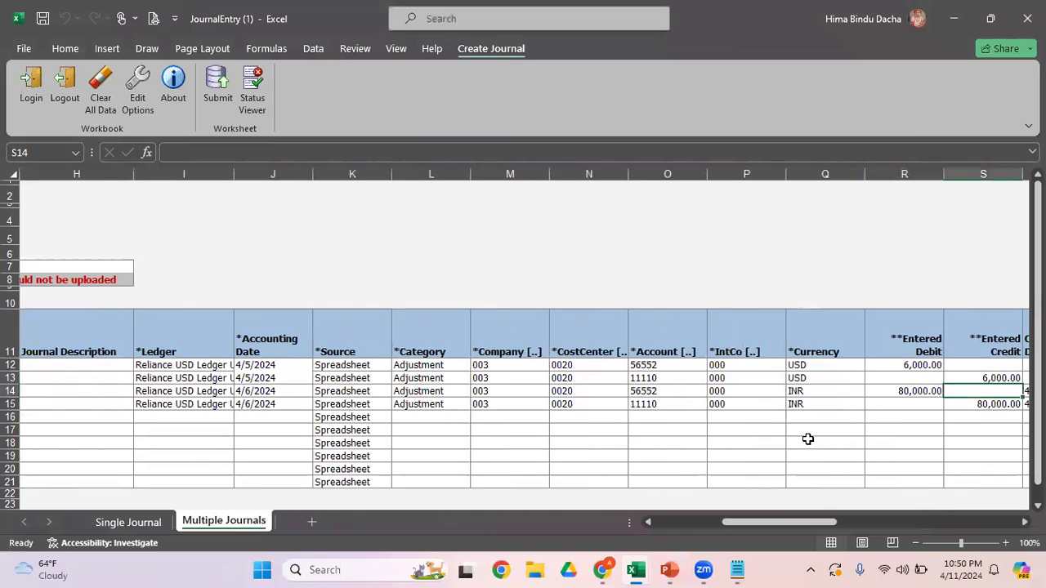
{"action": "key", "text": "Left"}
{"action": "key", "text": "Left"}
{"action": "key", "text": "Left"}
{"action": "key", "text": "Right"}
{"action": "key", "text": "Right"}
{"action": "key", "text": "Right"}
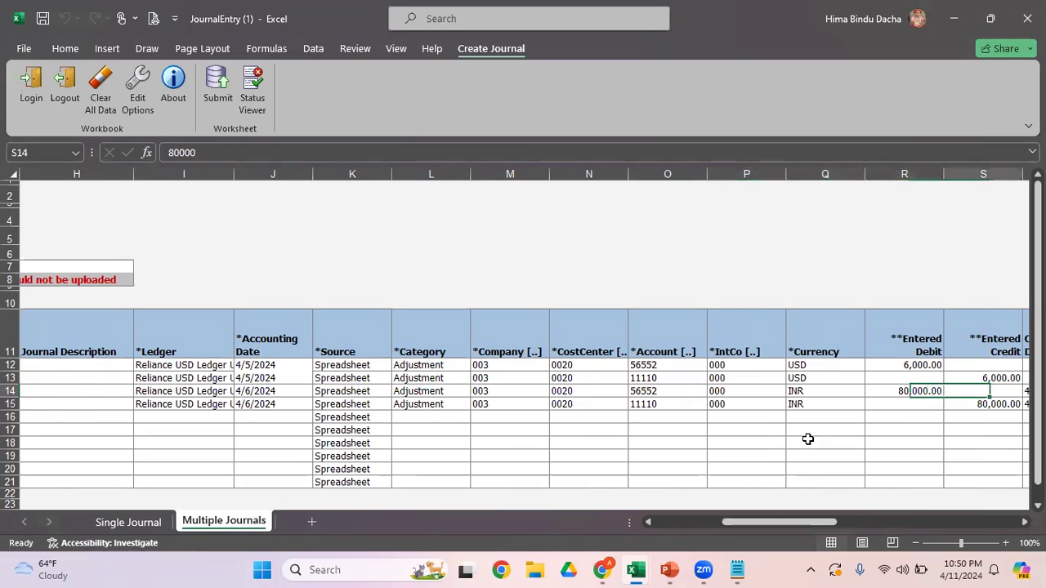
Step: Set the Entered Credit in the fourth row to 79000
{"action": "key", "text": "Up"}
{"action": "key", "text": "Down"}
{"action": "key", "text": "Down"}
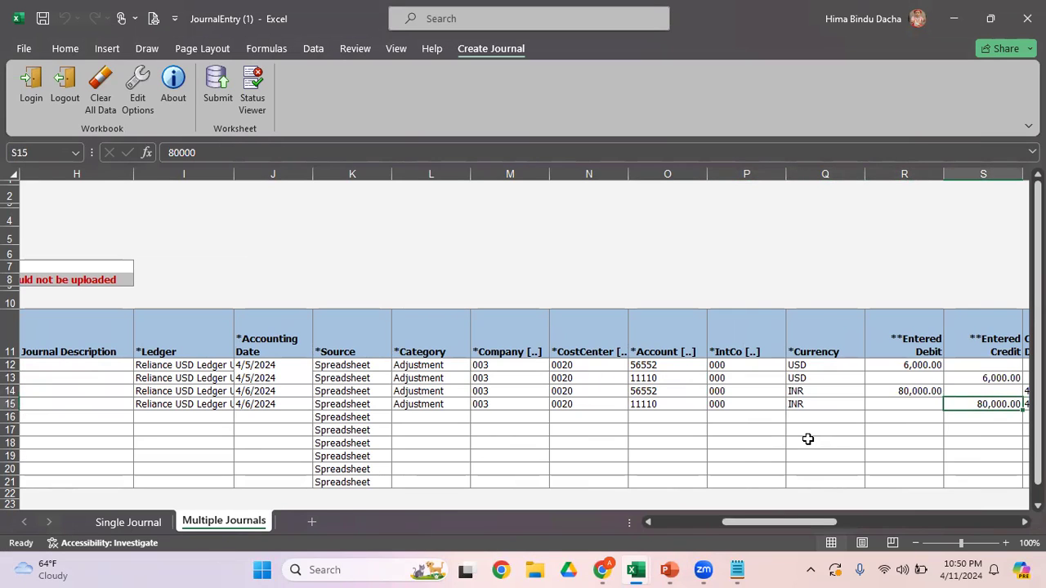
{"action": "type", "text": "79000"}
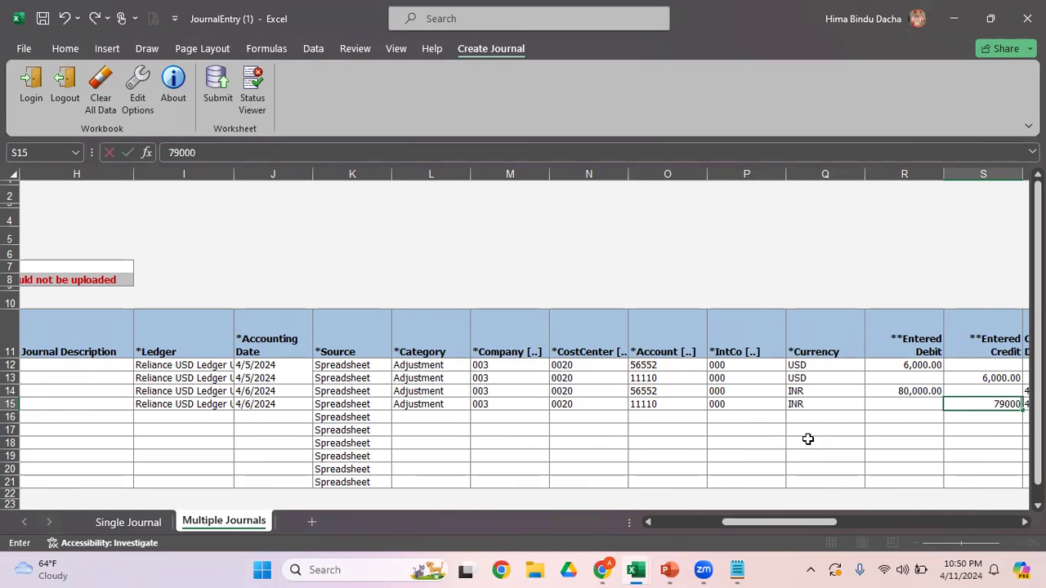
{"action": "key", "text": "Left"}
{"action": "key", "text": "Left"}
{"action": "key", "text": "Left"}
{"action": "key", "text": "Left"}
{"action": "key", "text": "Left"}
{"action": "key", "text": "Left"}
{"action": "key", "text": "Left"}
{"action": "key", "text": "Left"}
{"action": "key", "text": "Left"}
{"action": "key", "text": "Left"}
{"action": "key", "text": "Left"}
{"action": "key", "text": "Left"}
{"action": "key", "text": "Left"}
{"action": "key", "text": "Left"}
{"action": "key", "text": "Left"}
{"action": "key", "text": "Left"}
{"action": "key", "text": "Left"}
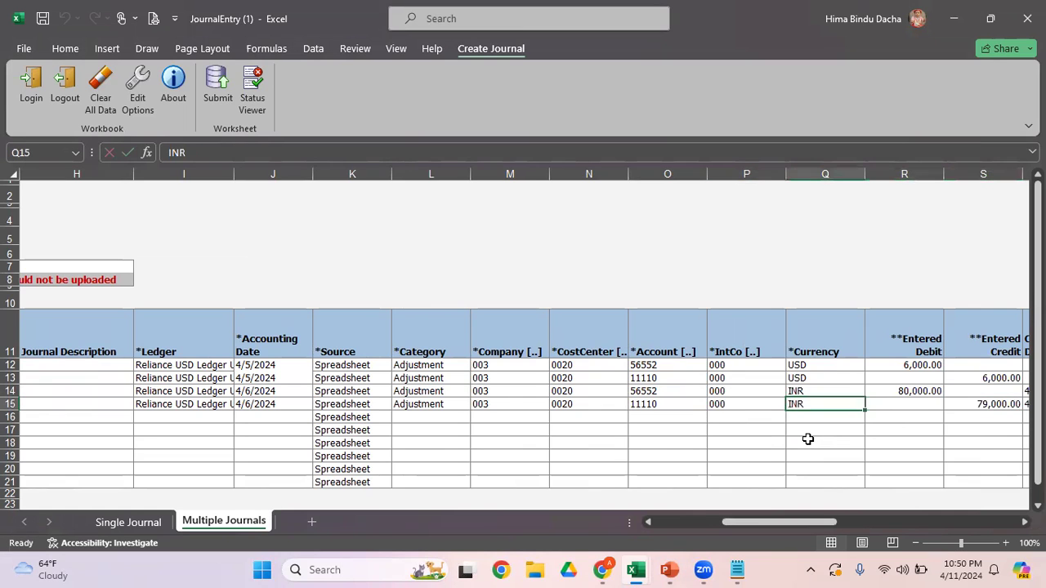
Step: Submit the multiple journals for import and posting without importing descriptive flexfields, and close the status messages
{"action": "key", "text": "Right"}
{"action": "key", "text": "Right"}
{"action": "key", "text": "Right"}
{"action": "key", "text": "Right"}
{"action": "key", "text": "Right"}
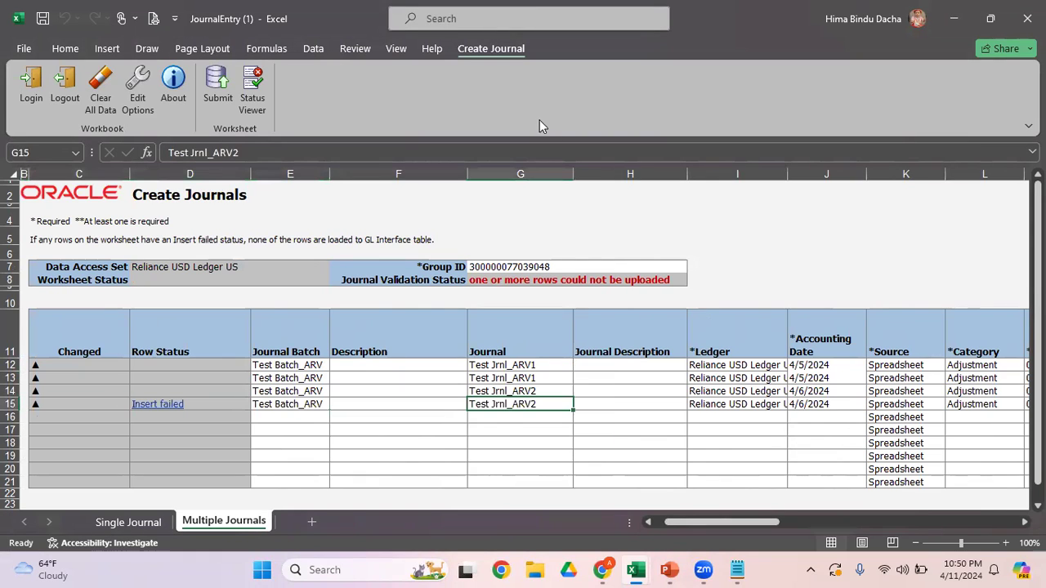
{"action": "left_click", "coordinate": [219, 86]}
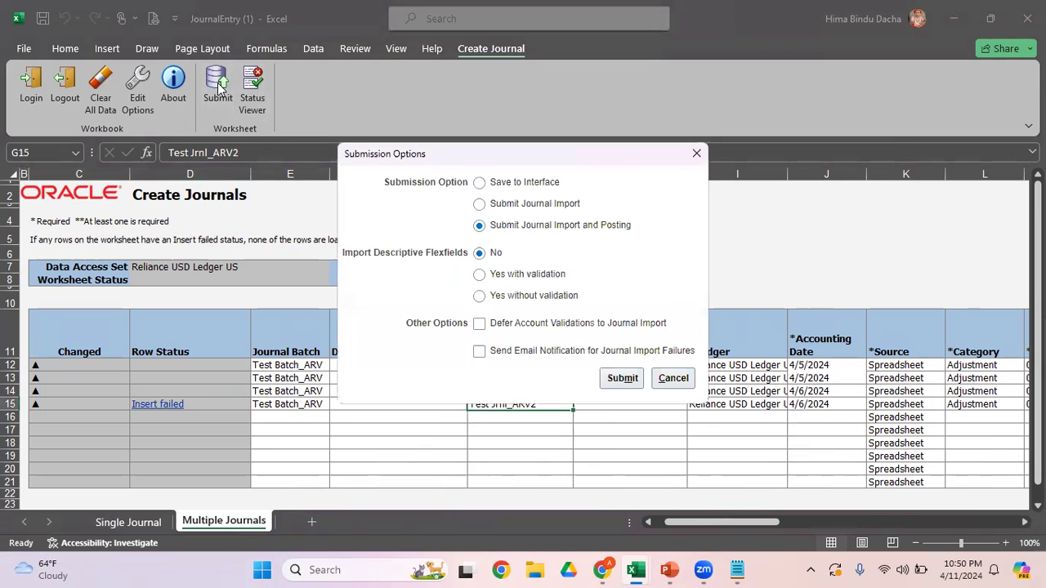
{"action": "key", "text": "Return"}
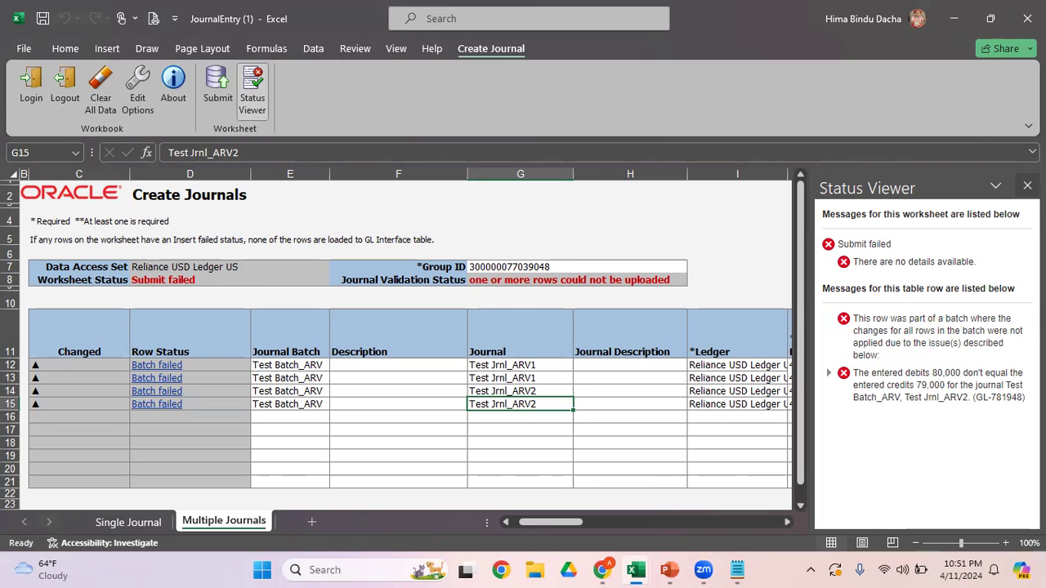
{"action": "left_click", "coordinate": [1027, 185]}
Step: Copy the 80,000 Entered Debit of the third journal row into the Entered Credit of the fourth row
{"action": "left_click", "coordinate": [717, 367]}
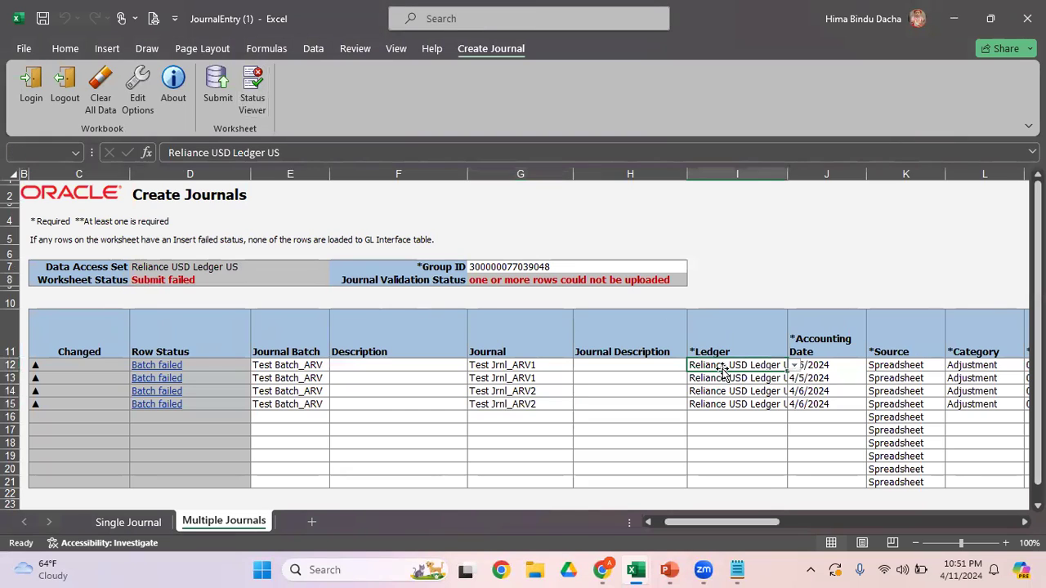
{"action": "key", "text": "Down"}
{"action": "key", "text": "Down"}
{"action": "key", "text": "Left"}
{"action": "key", "text": "Left"}
{"action": "key", "text": "Left"}
{"action": "key", "text": "Left"}
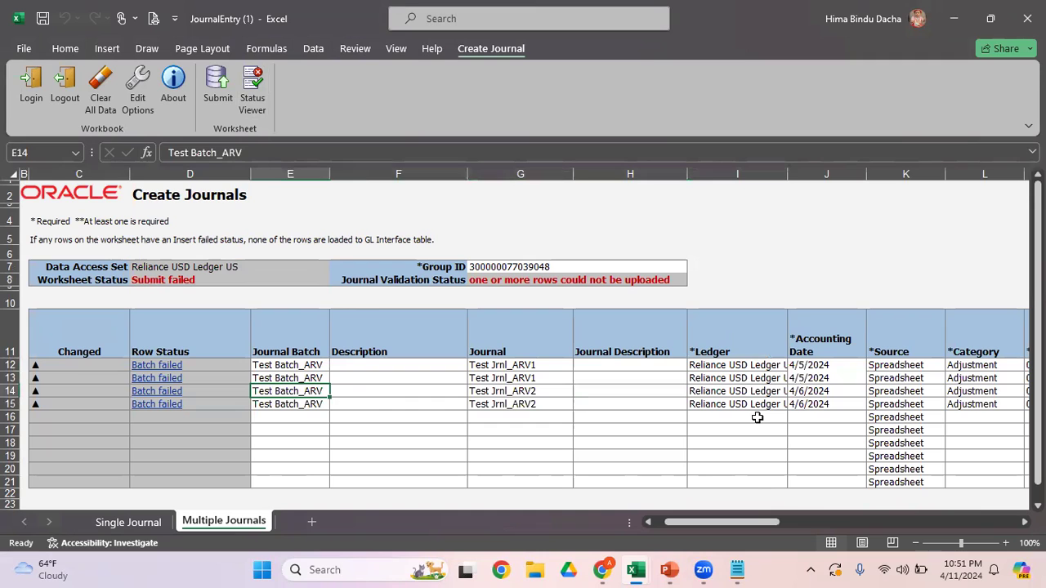
{"action": "key", "text": "Right"}
{"action": "key", "text": "Right"}
{"action": "key", "text": "Right"}
{"action": "key", "text": "Right"}
{"action": "key", "text": "Right"}
{"action": "key", "text": "Right"}
{"action": "key", "text": "Right"}
{"action": "key", "text": "Right"}
{"action": "key", "text": "Right"}
{"action": "key", "text": "Right"}
{"action": "key", "text": "Right"}
{"action": "key", "text": "Right"}
{"action": "key", "text": "Right"}
{"action": "key", "text": "Right"}
{"action": "key", "text": "Right"}
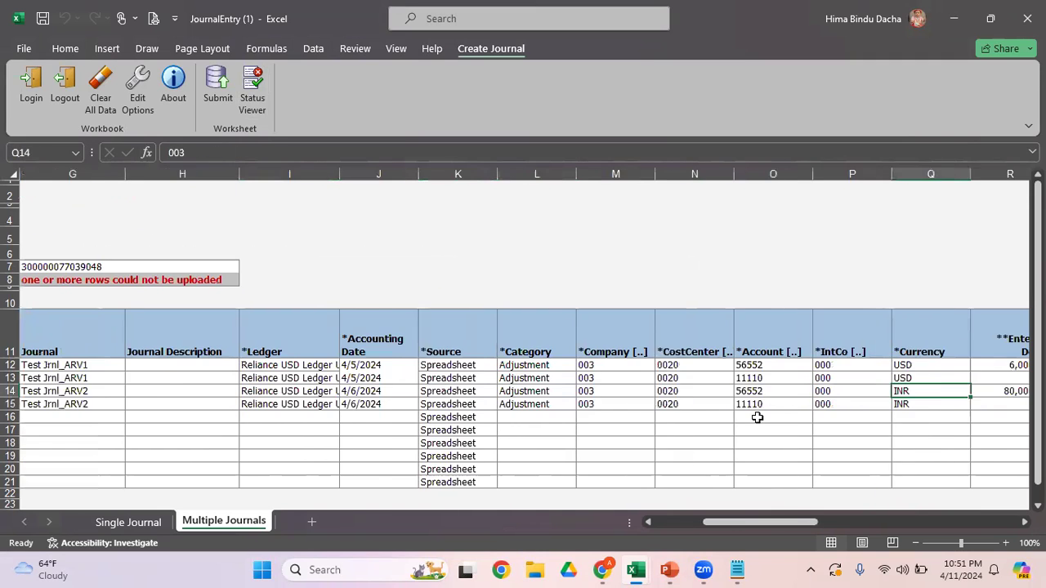
{"action": "key", "text": "Down"}
{"action": "key", "text": "Left"}
{"action": "key", "text": "Left"}
{"action": "key", "text": "Up"}
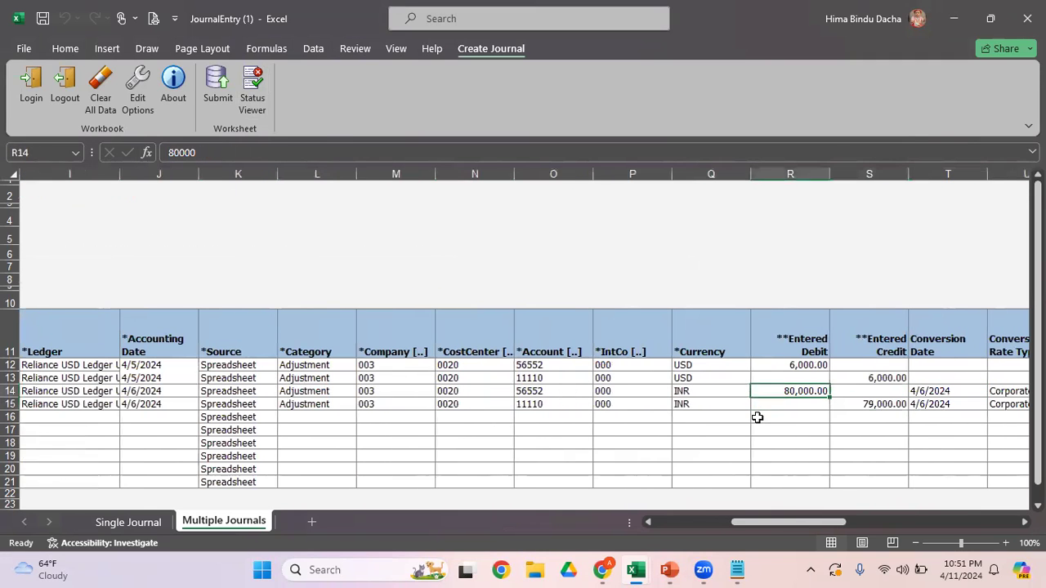
{"action": "key", "text": "ctrl+c"}
{"action": "key", "text": "Down"}
{"action": "key", "text": "Right"}
{"action": "key", "text": "Return"}
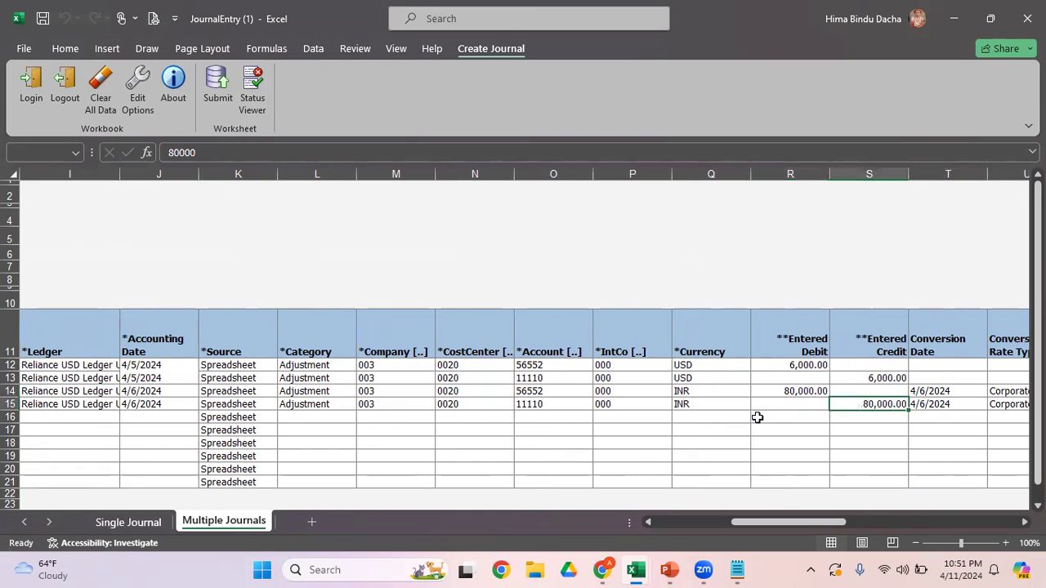
Step: Resubmit the corrected journals with Submit Journal Import and Posting, and acknowledge the confirmation
{"action": "key", "text": "Right"}
{"action": "key", "text": "Right"}
{"action": "key", "text": "Left"}
{"action": "key", "text": "Home"}
{"action": "key", "text": "Right"}
{"action": "key", "text": "Right"}
{"action": "key", "text": "Right"}
{"action": "key", "text": "Right"}
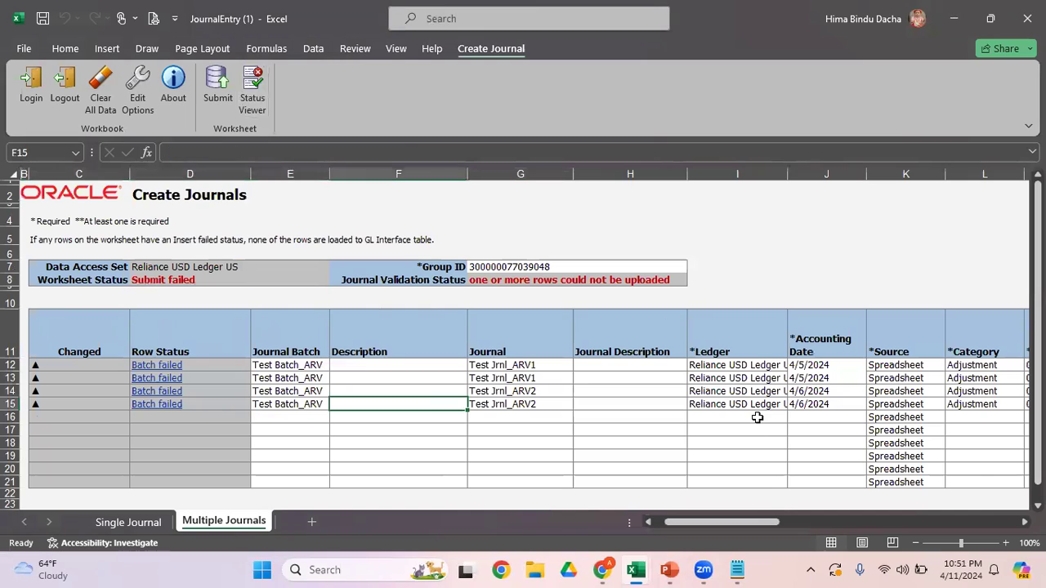
{"action": "left_click", "coordinate": [226, 85]}
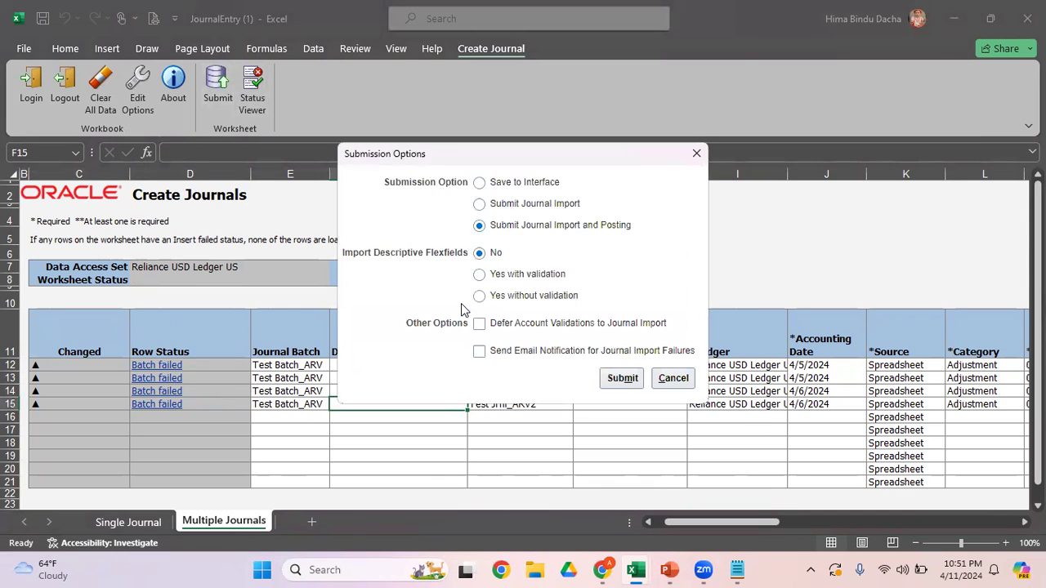
{"action": "key", "text": "Return"}
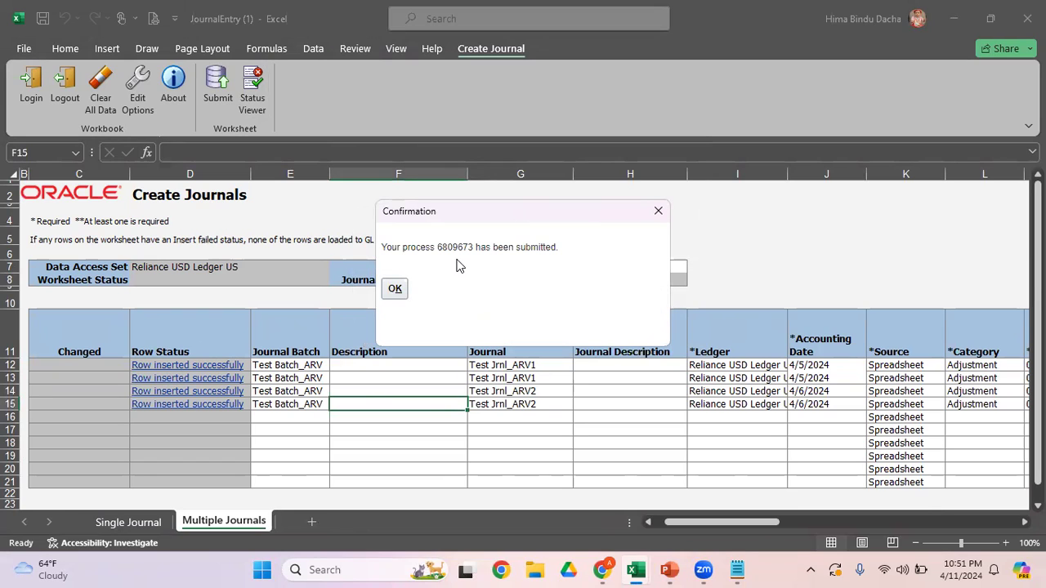
{"action": "left_click", "coordinate": [396, 290]}
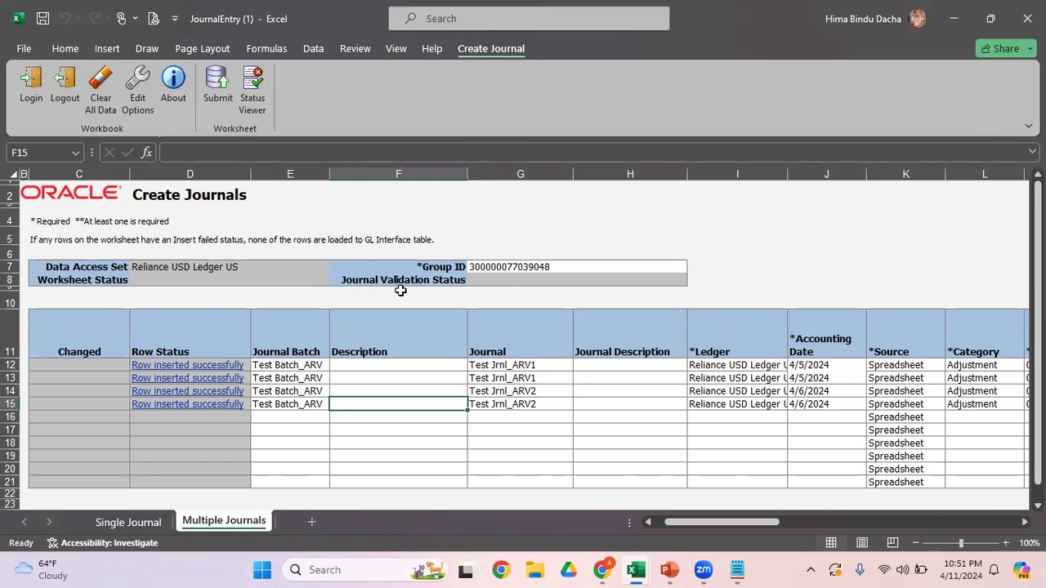
Step: Copy the journal batch name Test Batch_ARV from the sheet and switch to the Oracle Fusion page in Chrome
{"action": "left_click", "coordinate": [318, 378]}
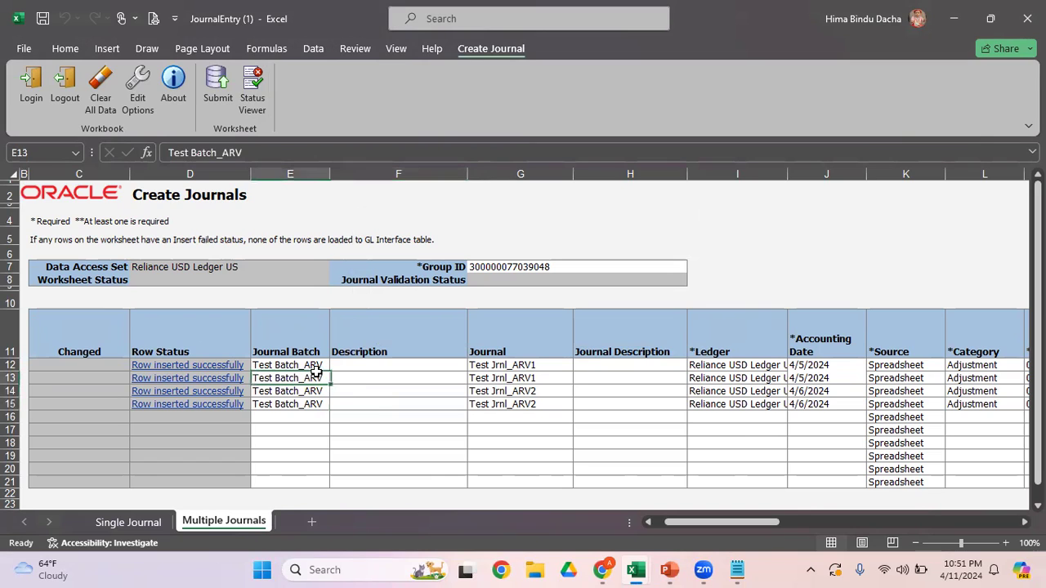
{"action": "left_click", "coordinate": [250, 152]}
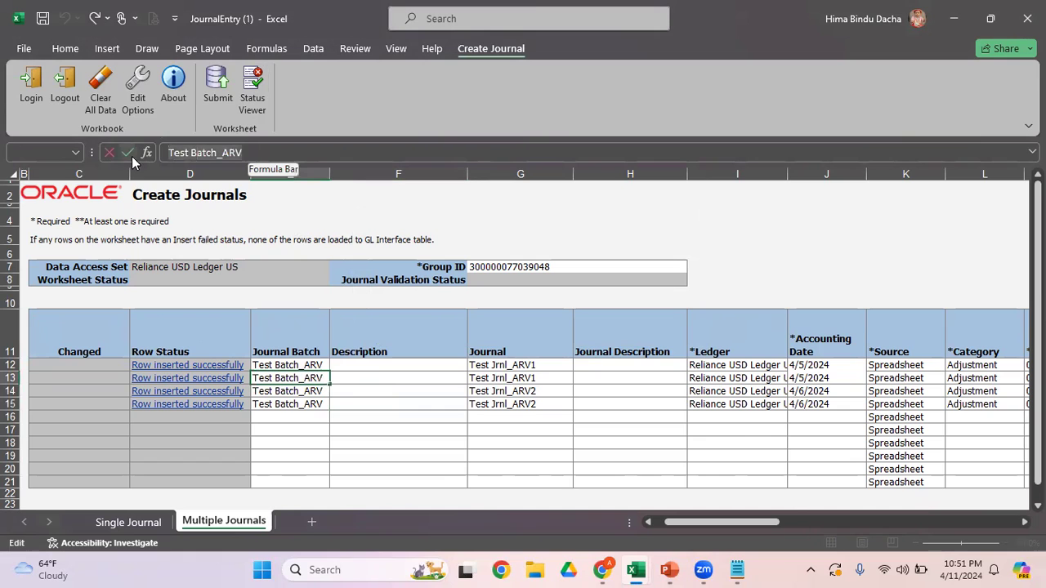
{"action": "left_click", "coordinate": [608, 569]}
Step: Leave the open journal, reopen Manage Journals and search for journal batches starting with Test Batch_ARV in Apr-24
{"action": "left_click", "coordinate": [800, 146]}
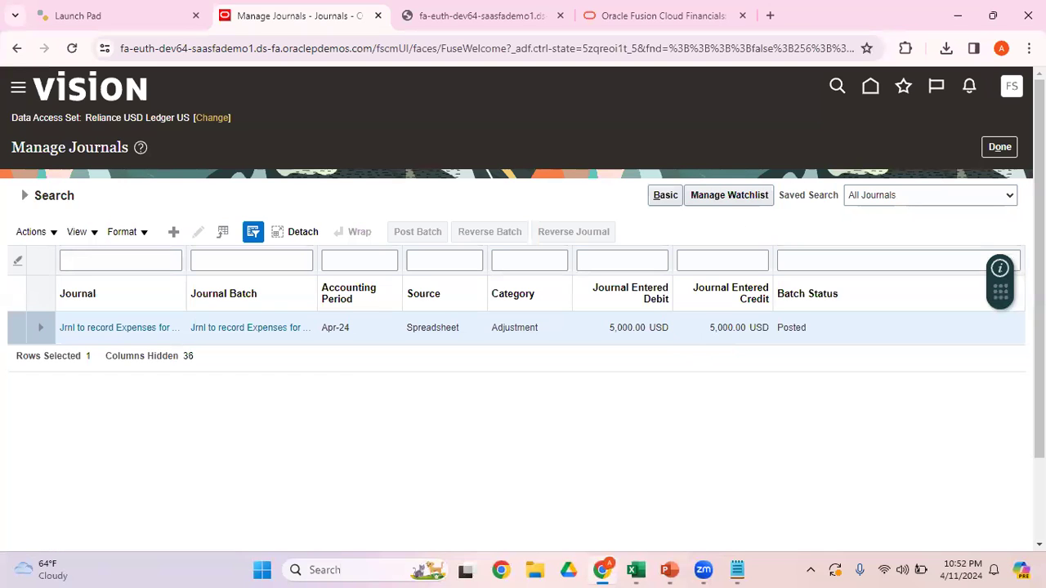
{"action": "left_click", "coordinate": [1010, 152]}
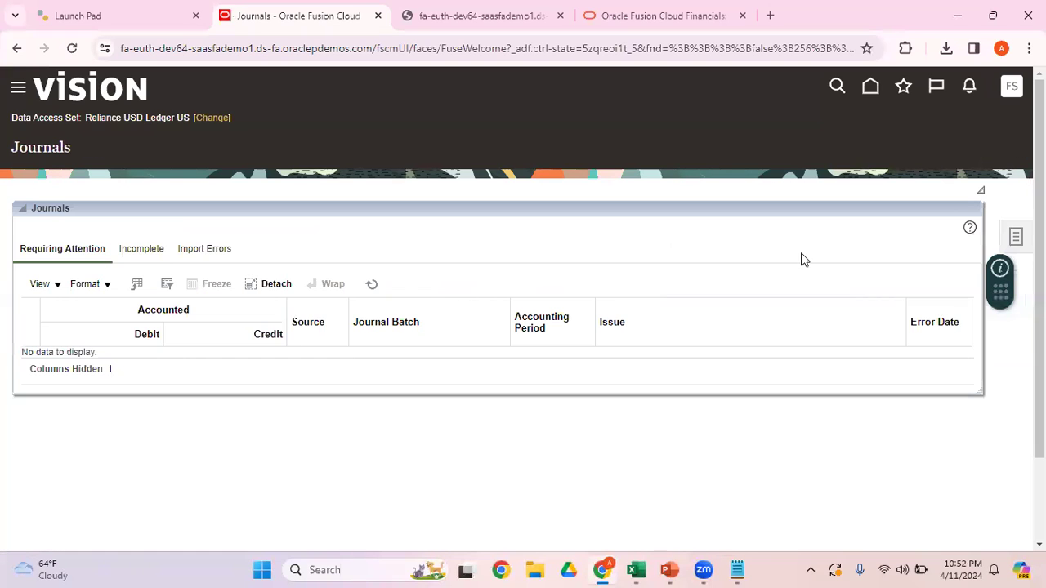
{"action": "left_click", "coordinate": [1018, 238]}
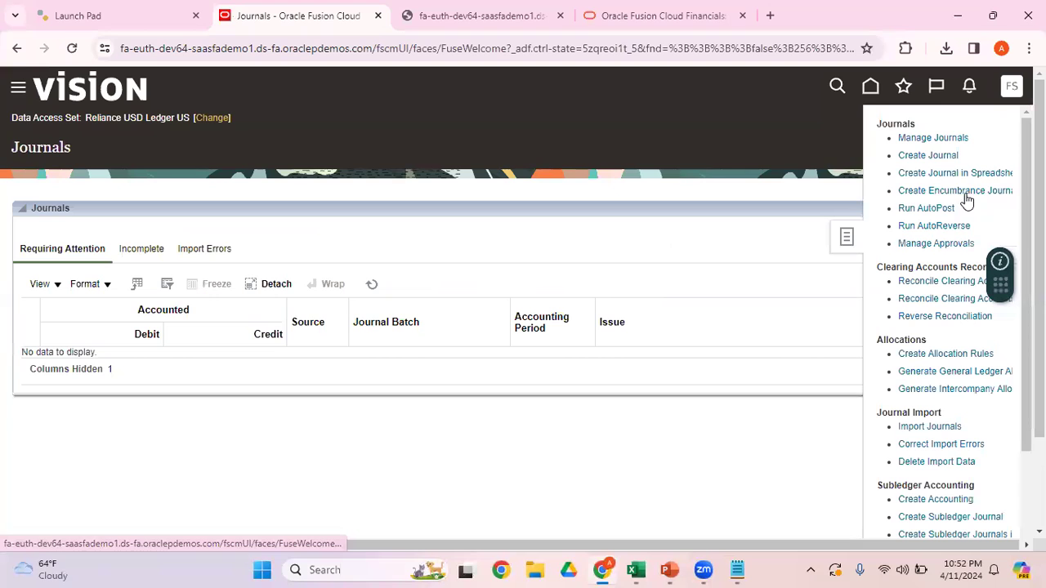
{"action": "left_click", "coordinate": [921, 141]}
{"action": "left_click", "coordinate": [459, 268]}
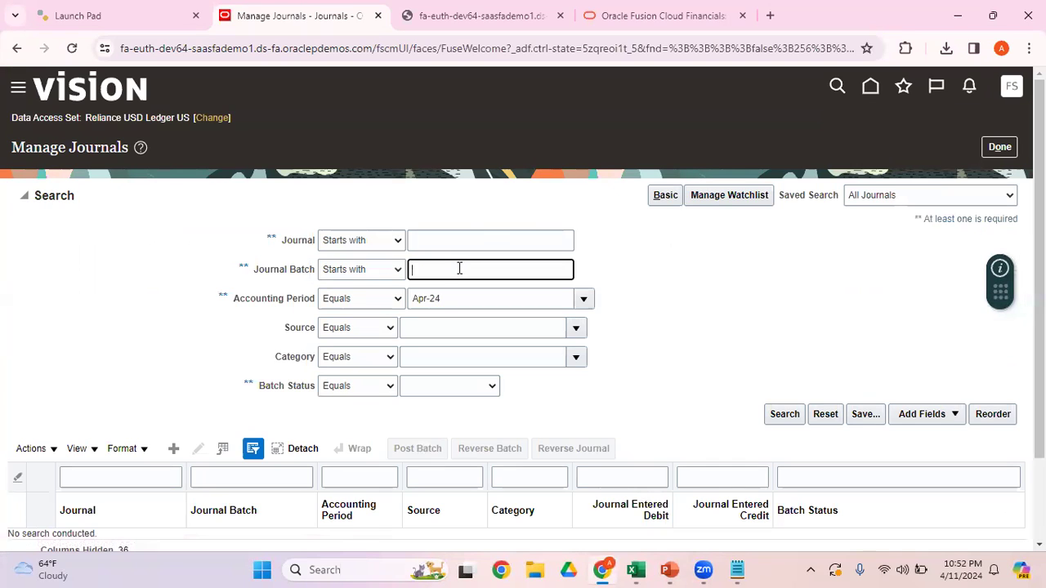
{"action": "key", "text": "ctrl+v"}
{"action": "left_click", "coordinate": [786, 415]}
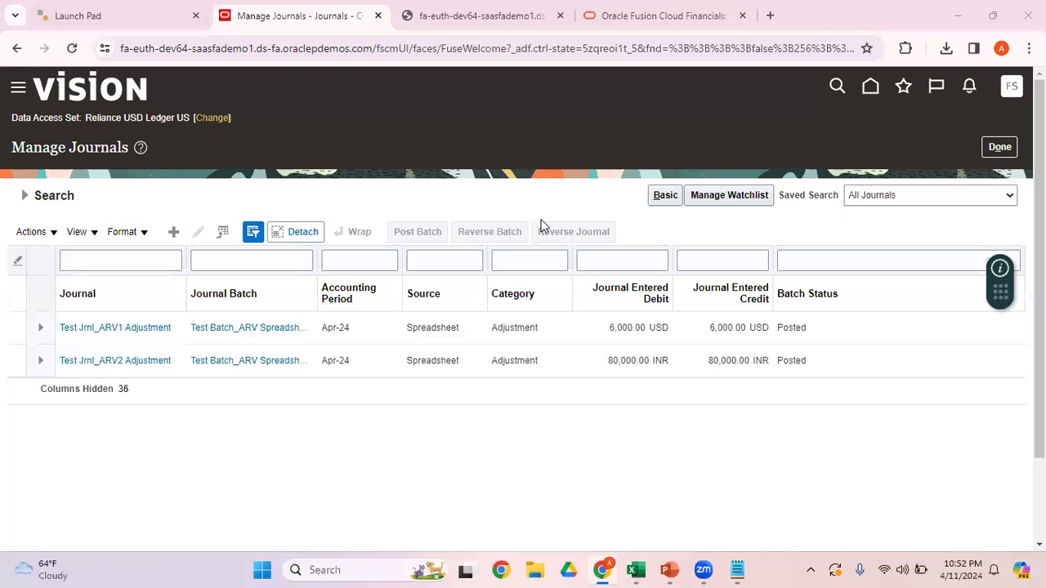
Step: Open the Test Batch_ARV batch and compare the currency and conversion details of Test Jrnl_ARV1 and Test Jrnl_ARV2
{"action": "left_click", "coordinate": [247, 327]}
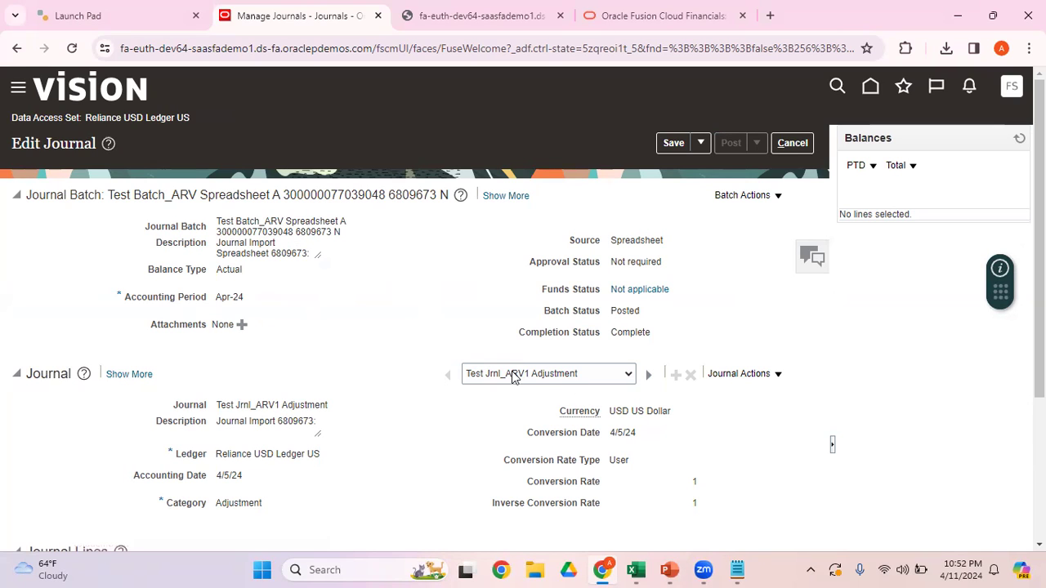
{"action": "left_click", "coordinate": [621, 378]}
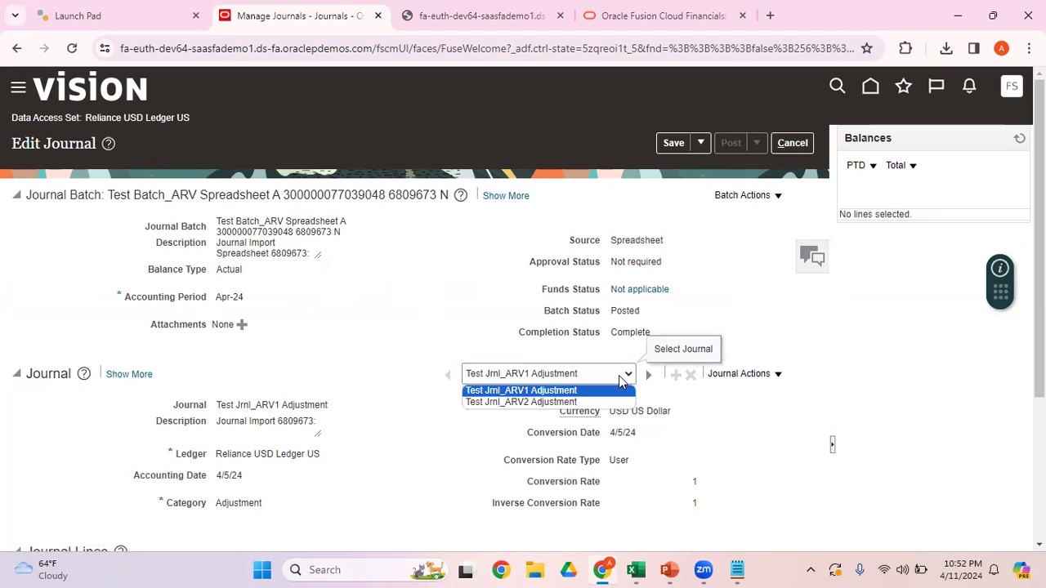
{"action": "left_click", "coordinate": [580, 402]}
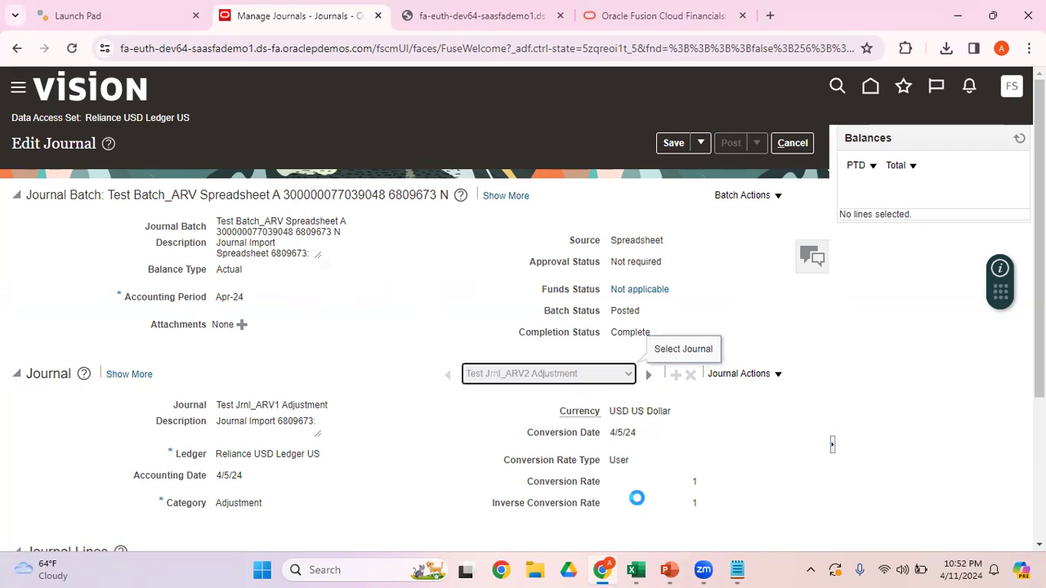
{"action": "left_click", "coordinate": [449, 378]}
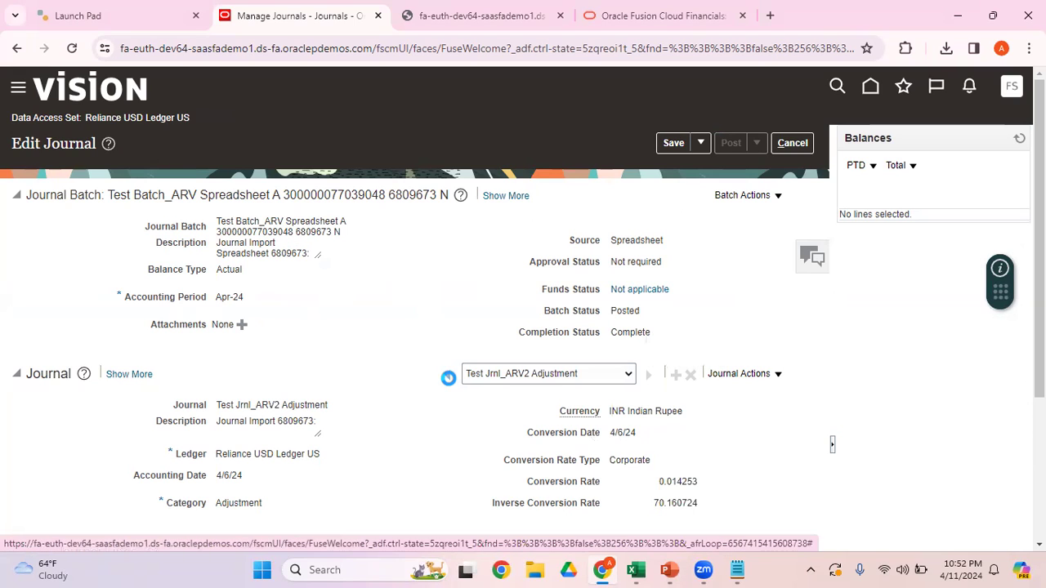
{"action": "left_click", "coordinate": [649, 376]}
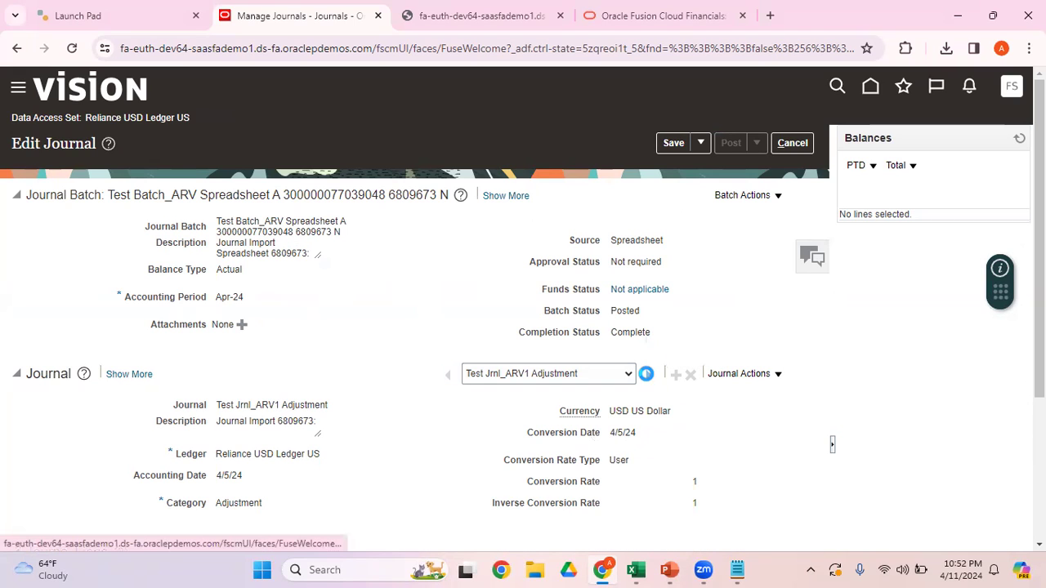
{"action": "left_click", "coordinate": [449, 376]}
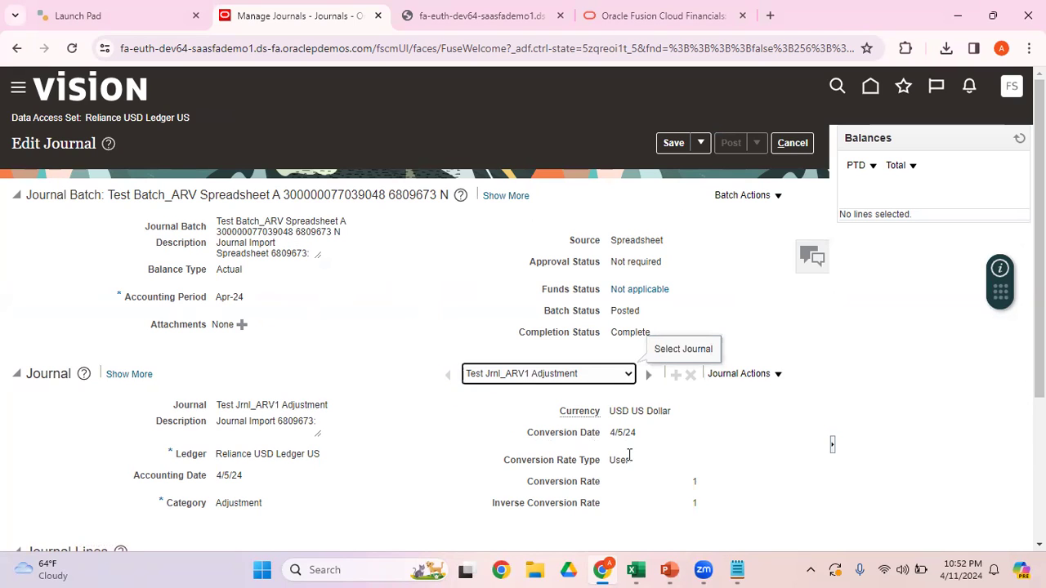
{"action": "left_click", "coordinate": [648, 373]}
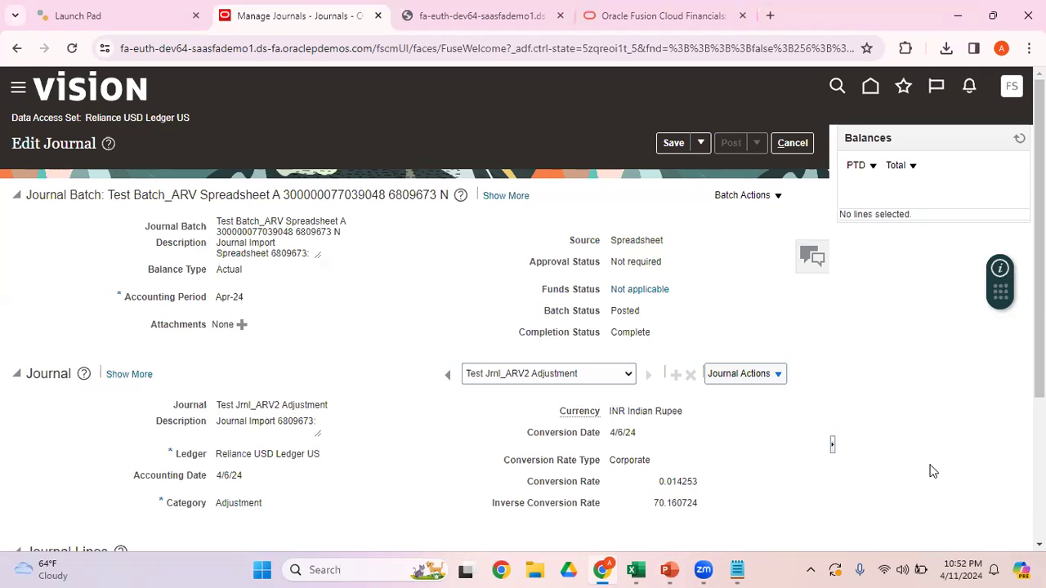
Step: Examine the journal lines of the INR and USD journals, and switch back to the JournalEntry (1) workbook in Excel
{"action": "scroll", "coordinate": [1040, 327], "scroll_direction": "down", "scroll_amount": 3}
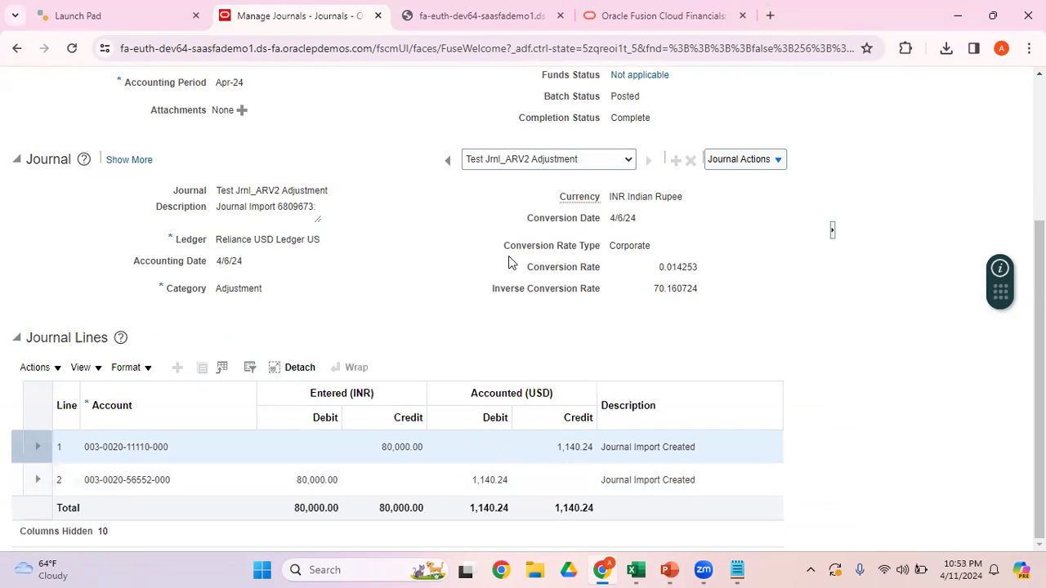
{"action": "left_click", "coordinate": [449, 163]}
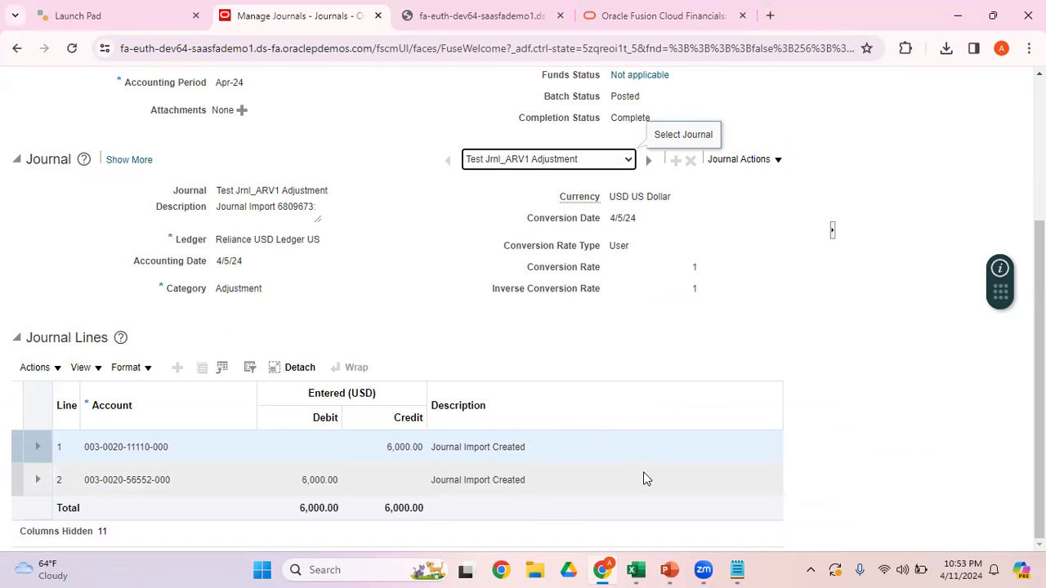
{"action": "mouse_move", "coordinate": [636, 570]}
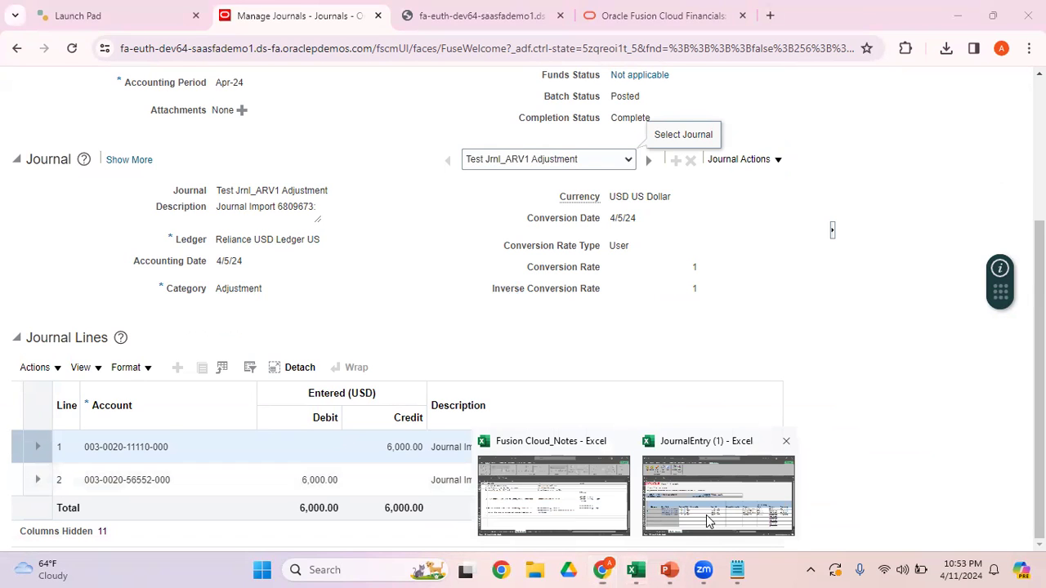
{"action": "left_click", "coordinate": [708, 521]}
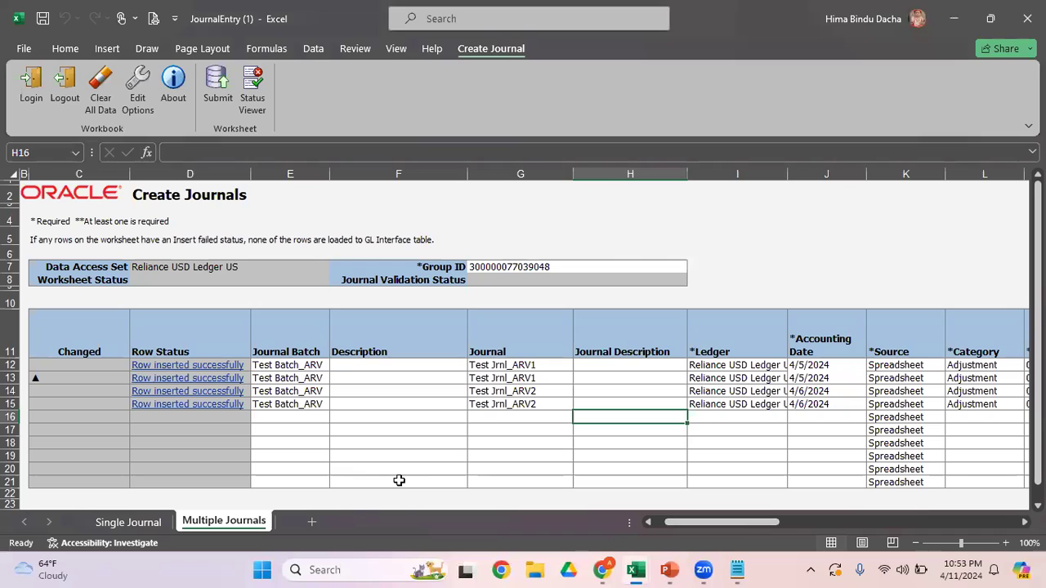